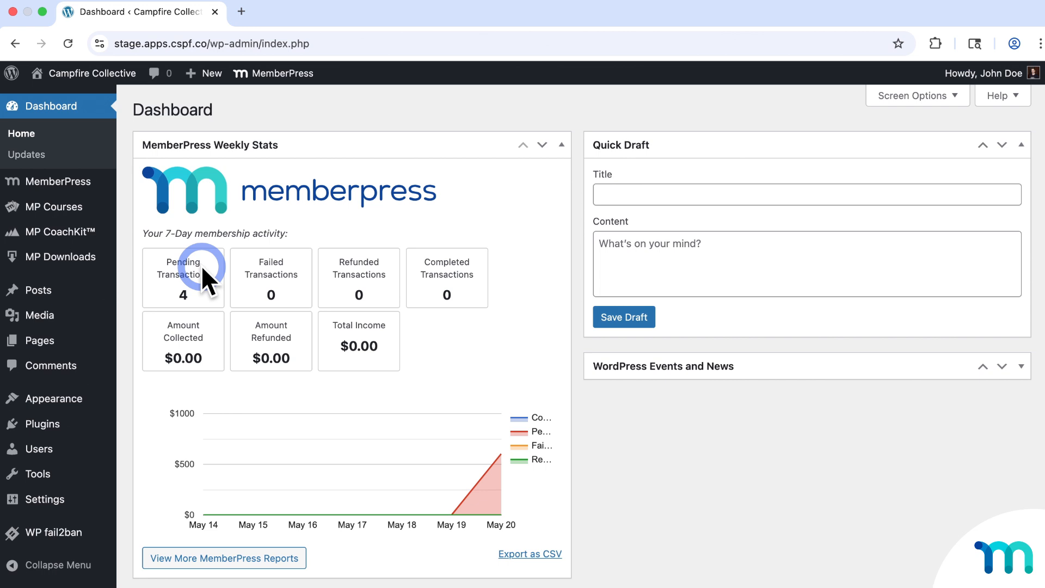
- Open MemberPress's Rules page, which lists the 14 existing access rules
{"action": "mouse_move", "coordinate": [109, 198]}
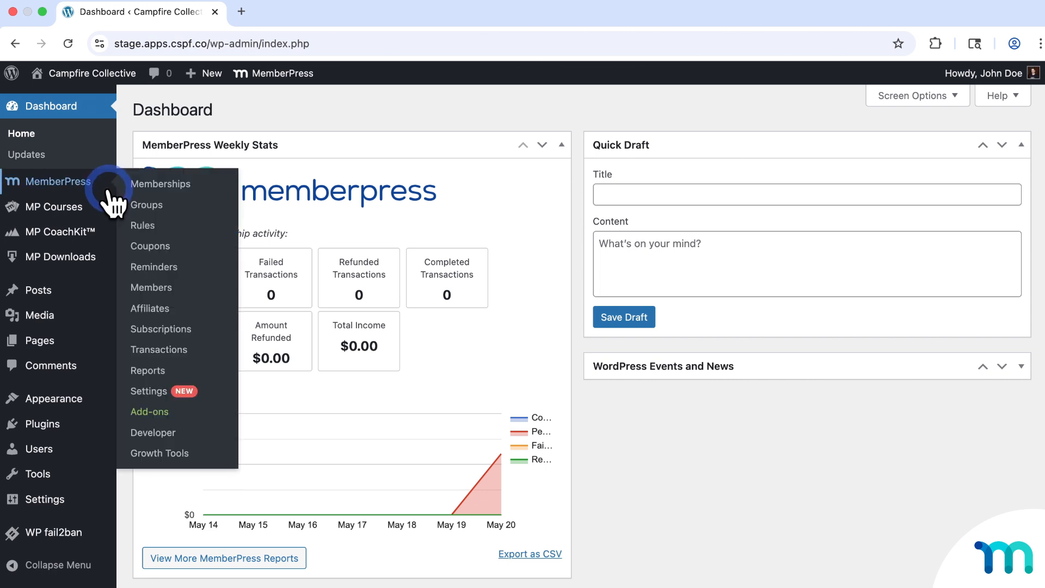
{"action": "left_click", "coordinate": [157, 226]}
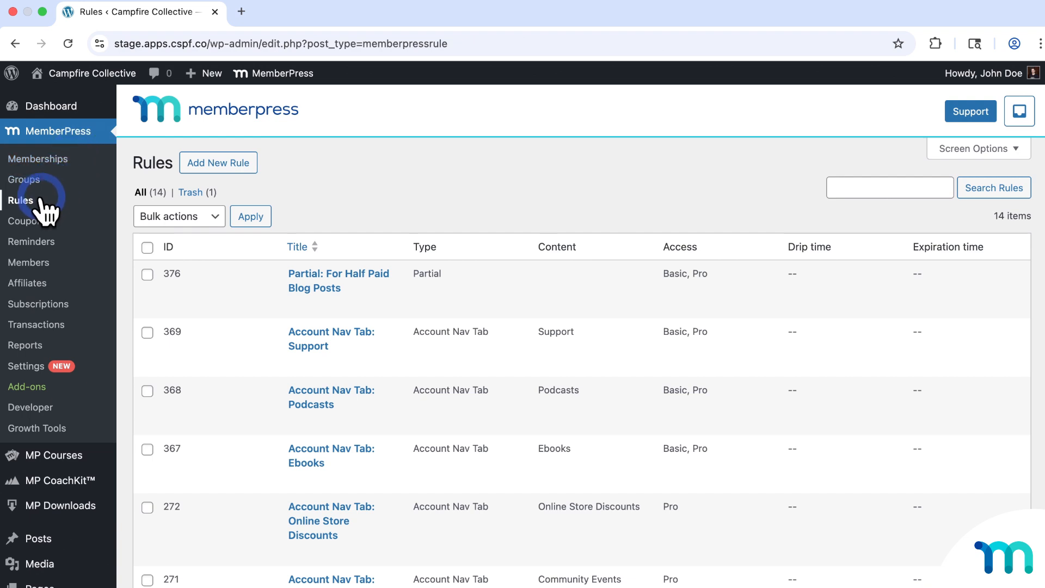
- Add a new rule whose protected content is the single page Photos
{"action": "left_click", "coordinate": [211, 163]}
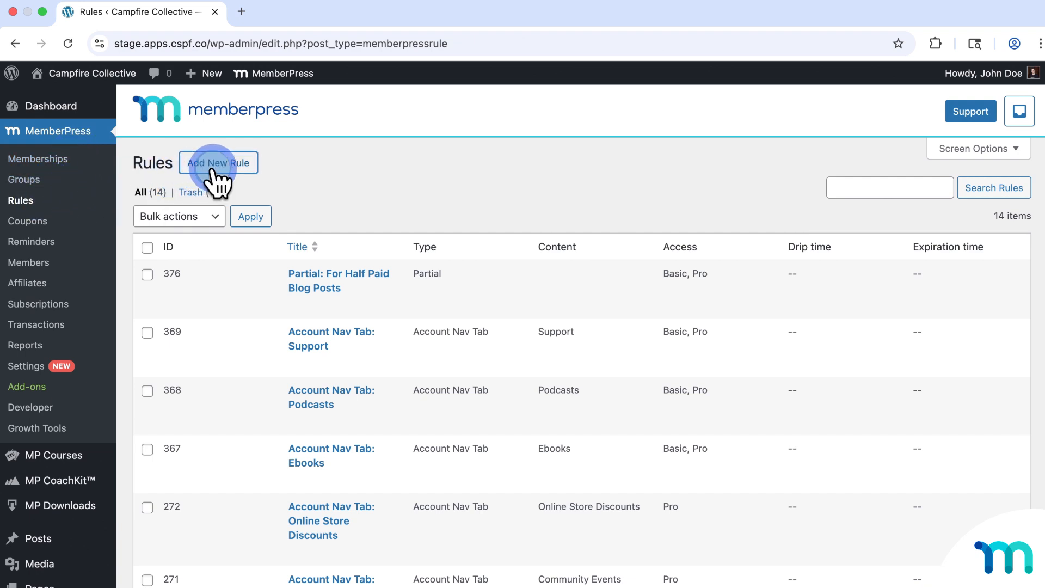
{"action": "scroll", "coordinate": [384, 220], "scroll_direction": "down", "scroll_amount": 5}
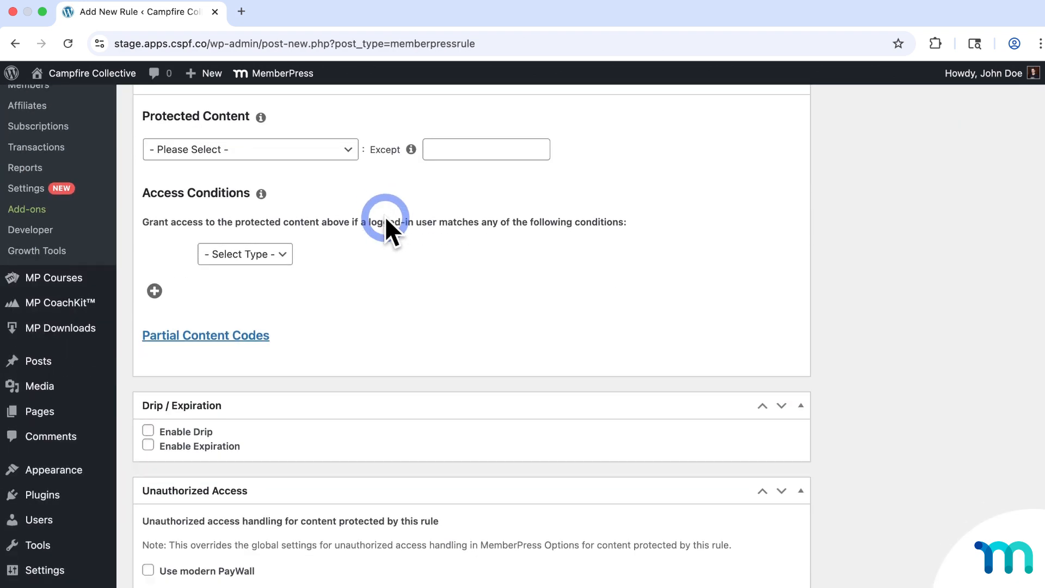
{"action": "left_click", "coordinate": [351, 146]}
{"action": "scroll", "coordinate": [317, 275], "scroll_direction": "down", "scroll_amount": 1}
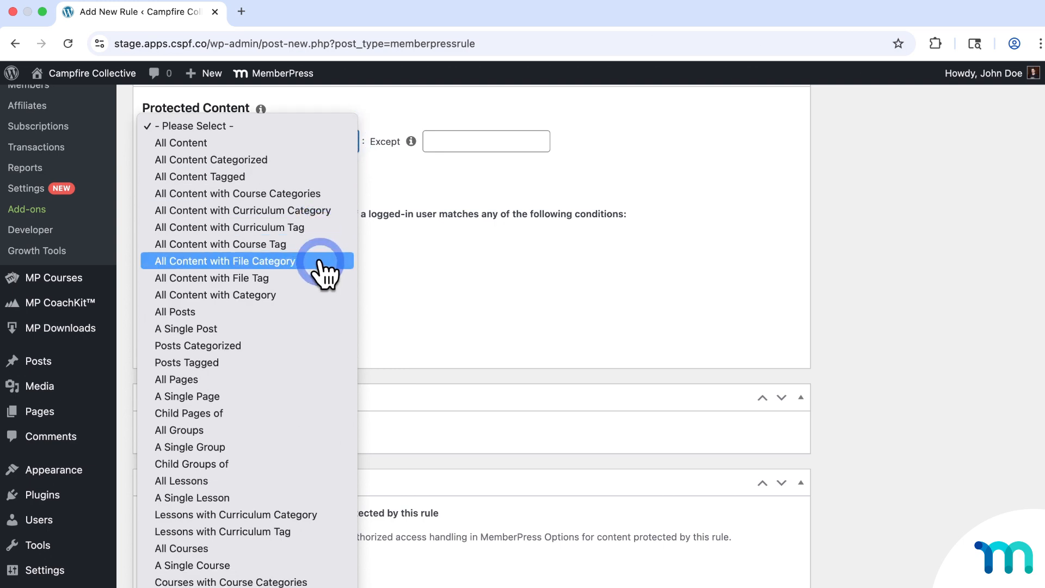
{"action": "scroll", "coordinate": [302, 384], "scroll_direction": "down", "scroll_amount": 3}
{"action": "scroll", "coordinate": [299, 387], "scroll_direction": "down", "scroll_amount": 6}
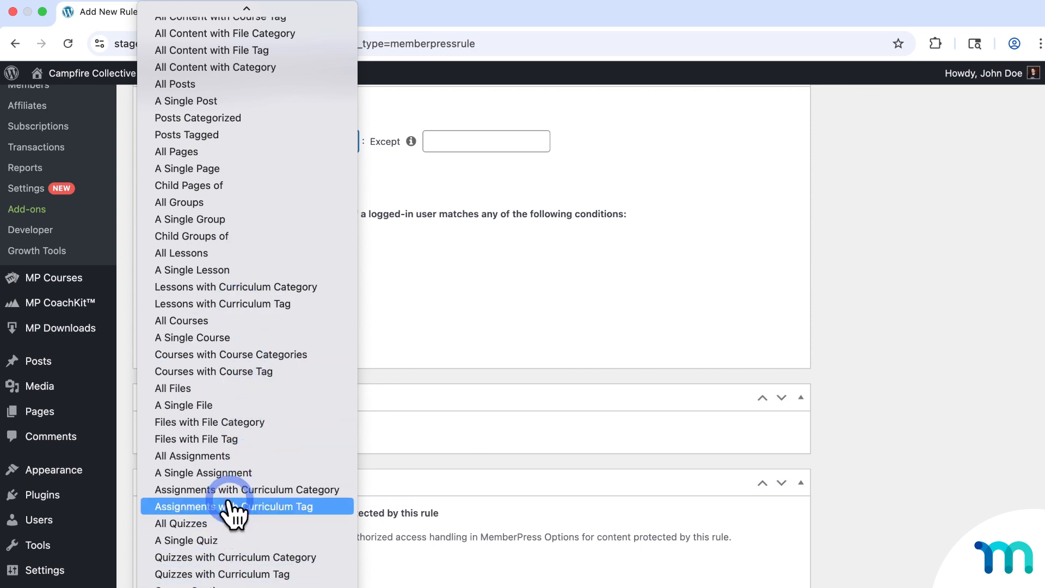
{"action": "scroll", "coordinate": [242, 283], "scroll_direction": "up", "scroll_amount": 3}
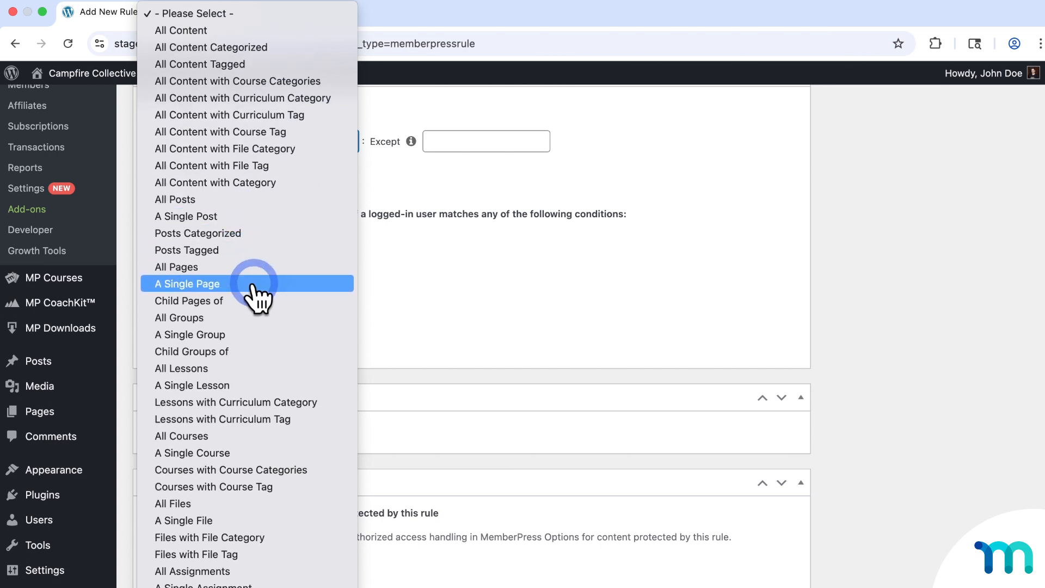
{"action": "left_click", "coordinate": [253, 286]}
{"action": "left_click", "coordinate": [466, 143]}
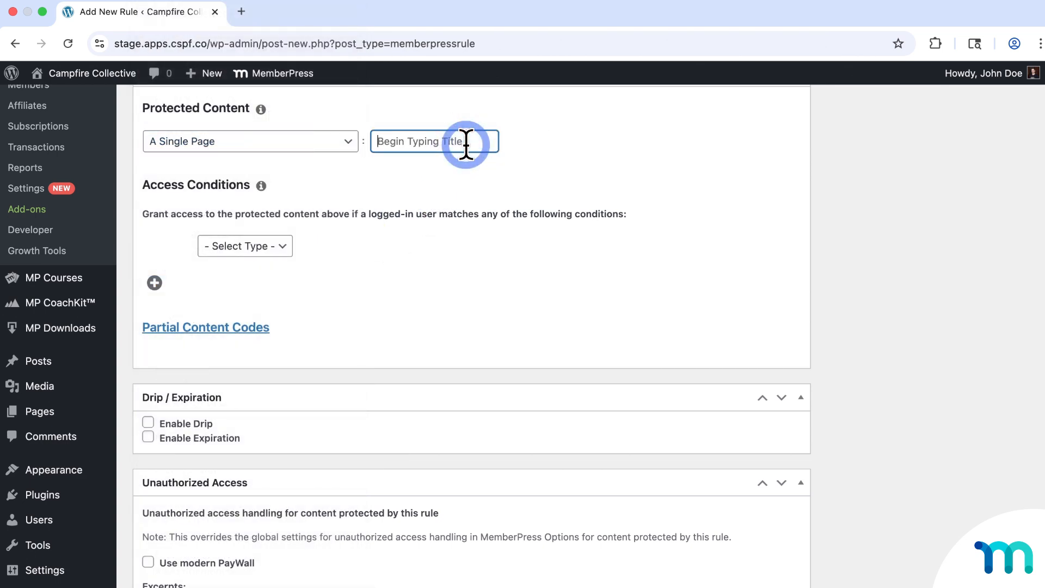
{"action": "type", "text": "phot"}
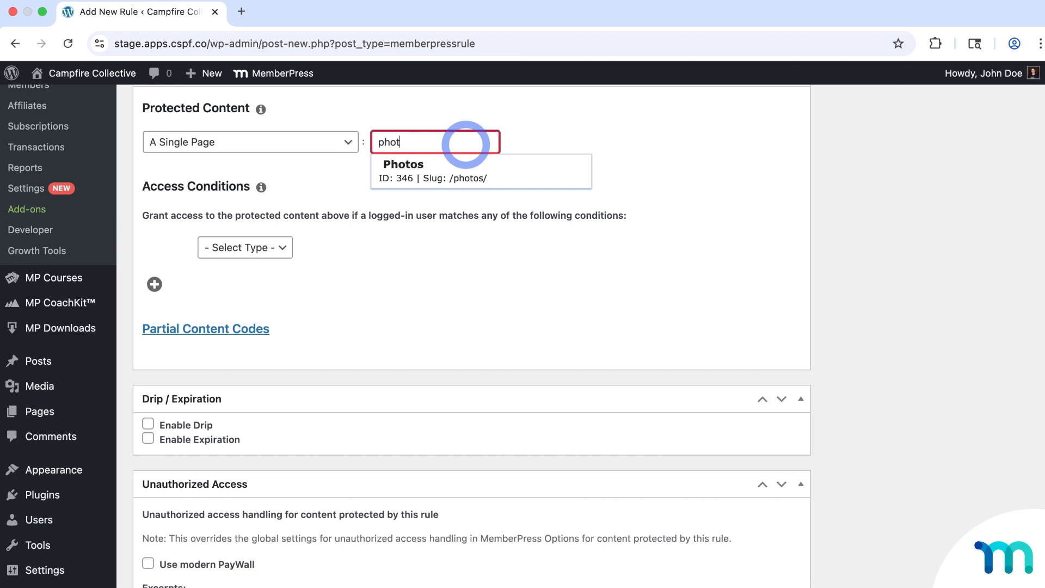
{"action": "left_click", "coordinate": [468, 170]}
- Set the rule's access condition to Membership is Pro
{"action": "left_click", "coordinate": [245, 250]}
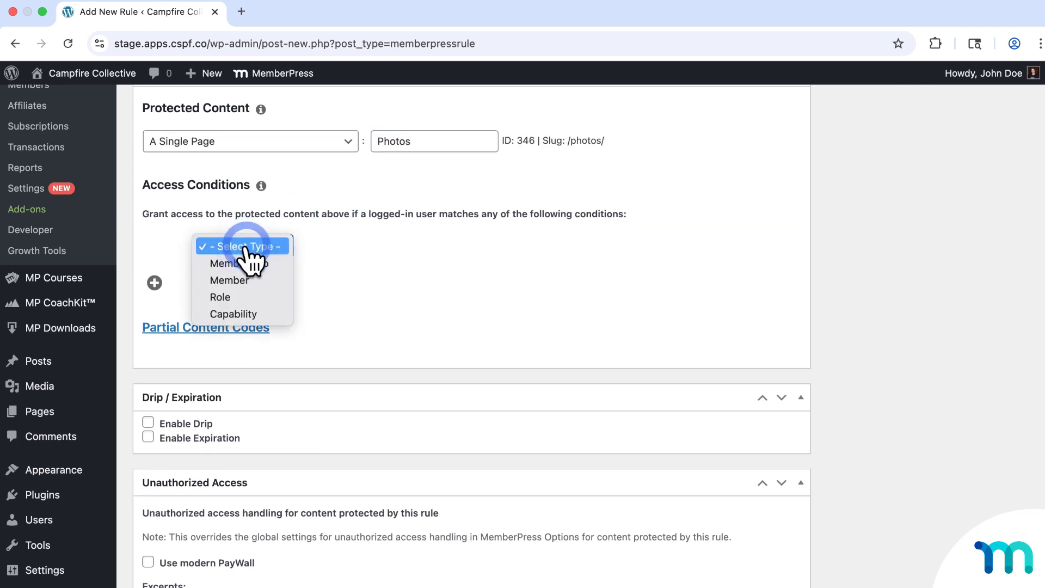
{"action": "left_click", "coordinate": [259, 263]}
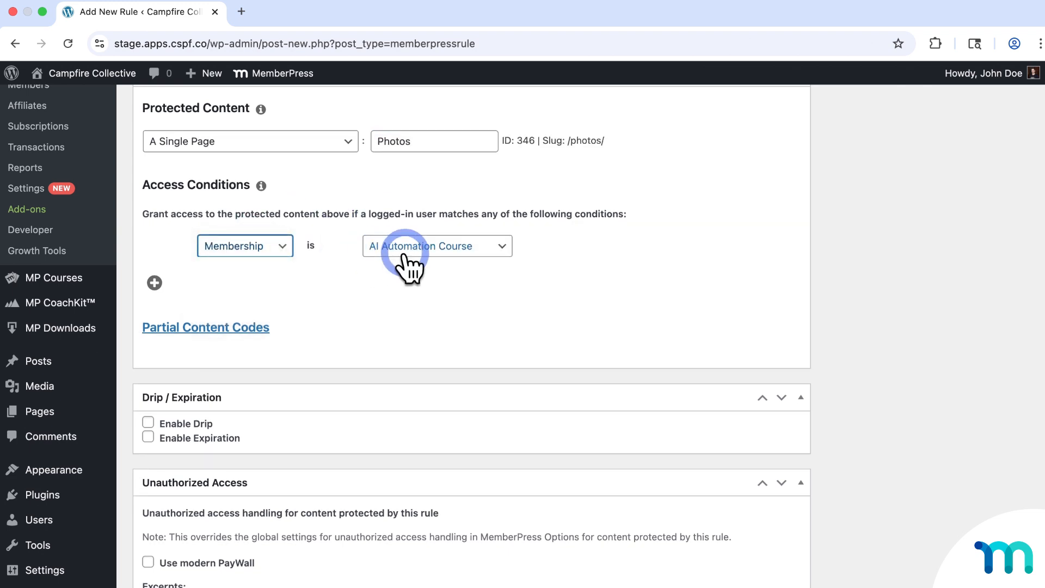
{"action": "left_click", "coordinate": [404, 254]}
{"action": "left_click", "coordinate": [435, 383]}
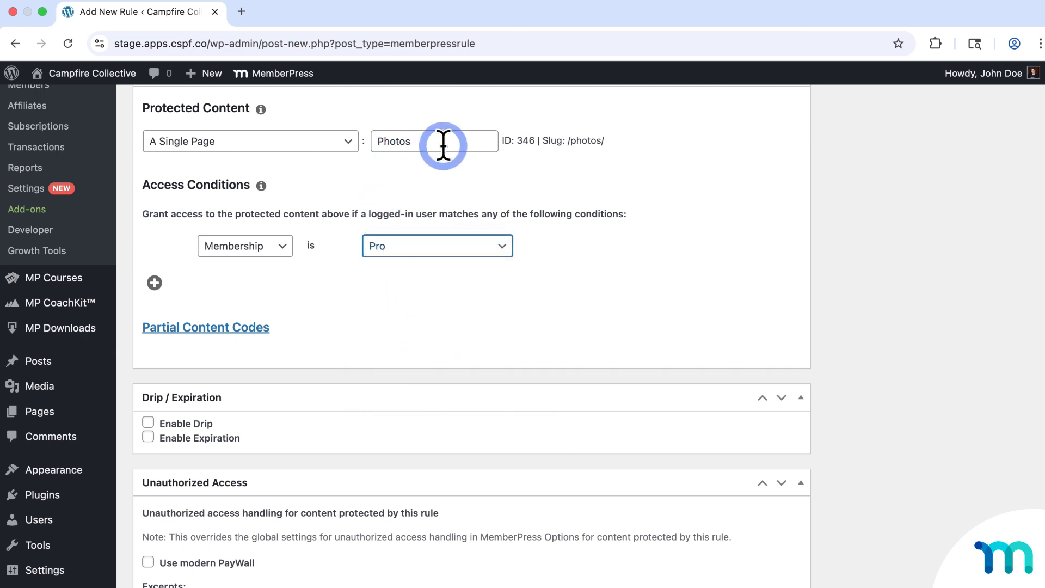
{"action": "left_click", "coordinate": [505, 181]}
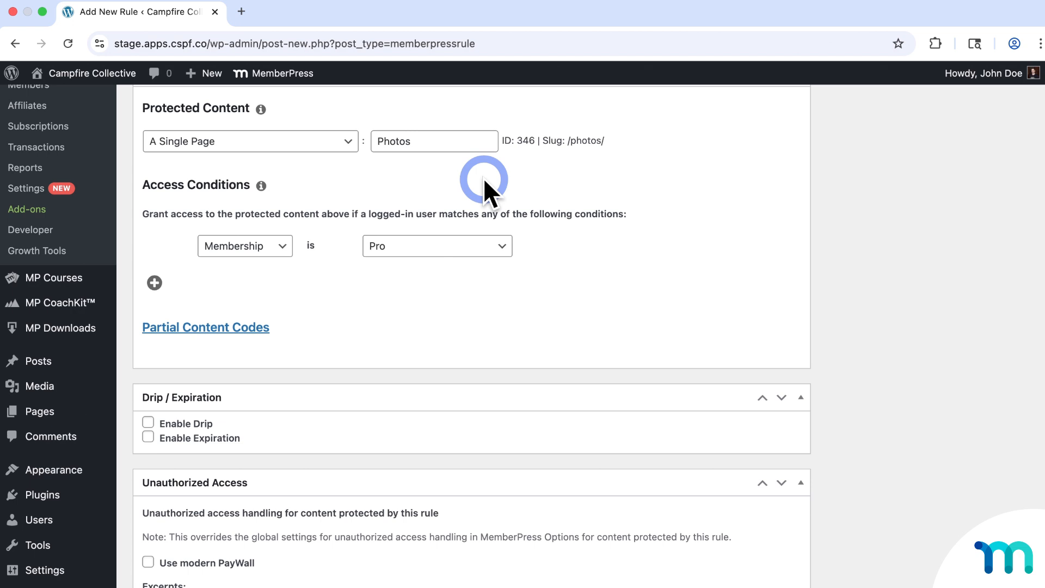
{"action": "left_click", "coordinate": [351, 141]}
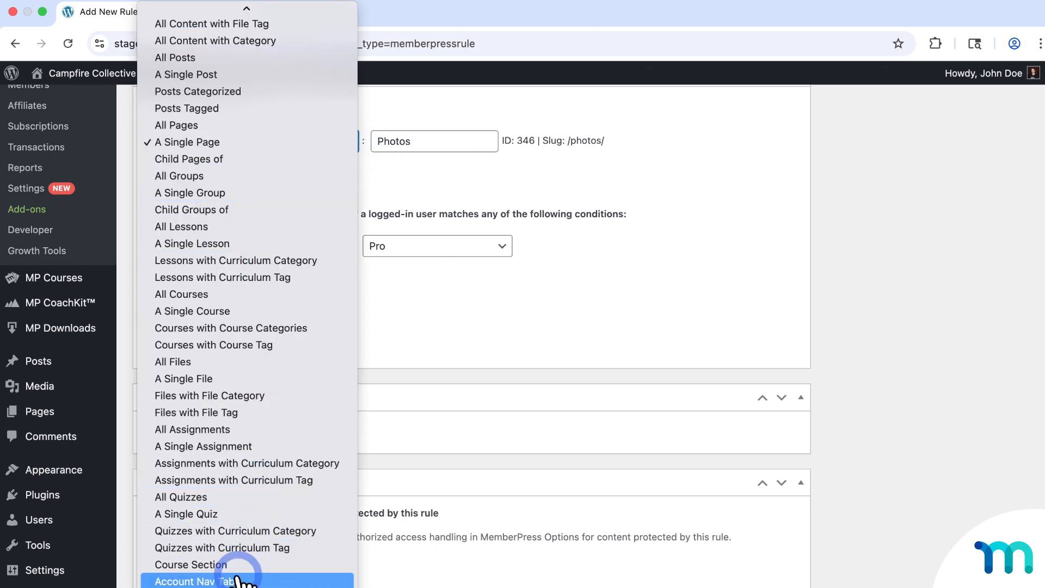
{"action": "scroll", "coordinate": [266, 446], "scroll_direction": "up", "scroll_amount": 3}
{"action": "scroll", "coordinate": [262, 436], "scroll_direction": "up", "scroll_amount": 3}
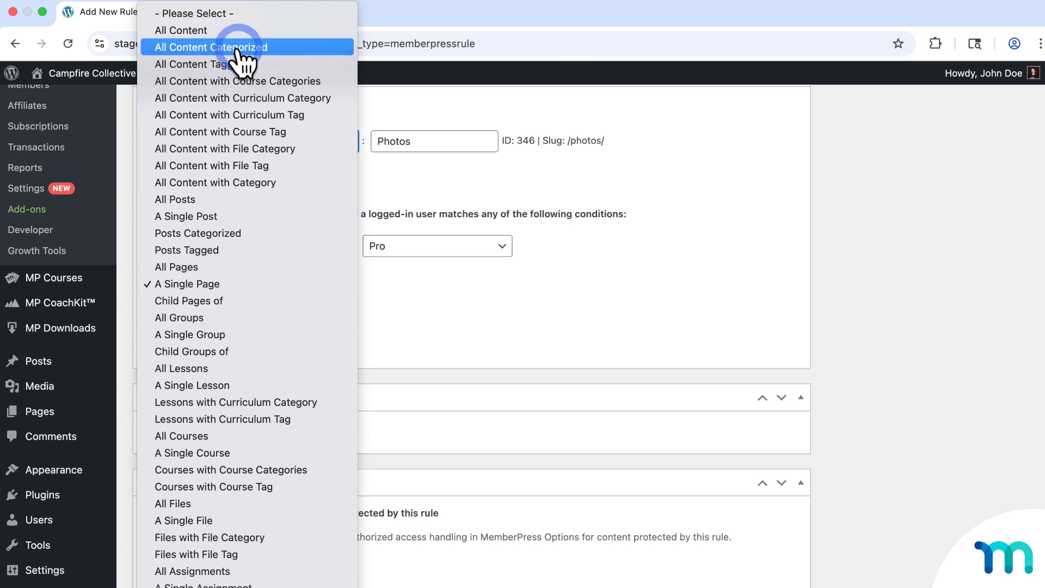
{"action": "scroll", "coordinate": [256, 544], "scroll_direction": "down", "scroll_amount": 3}
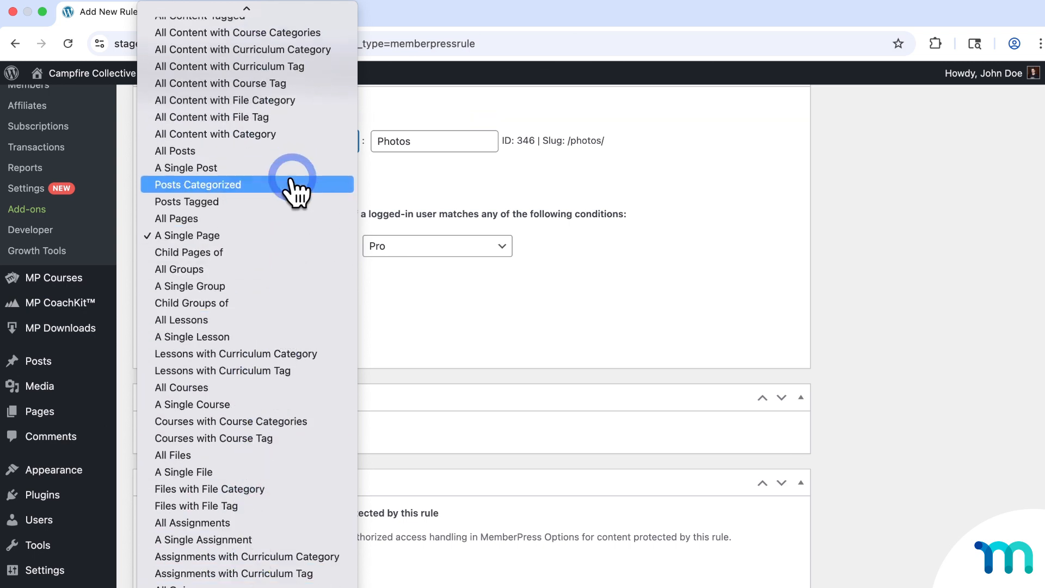
{"action": "scroll", "coordinate": [293, 196], "scroll_direction": "up", "scroll_amount": 3}
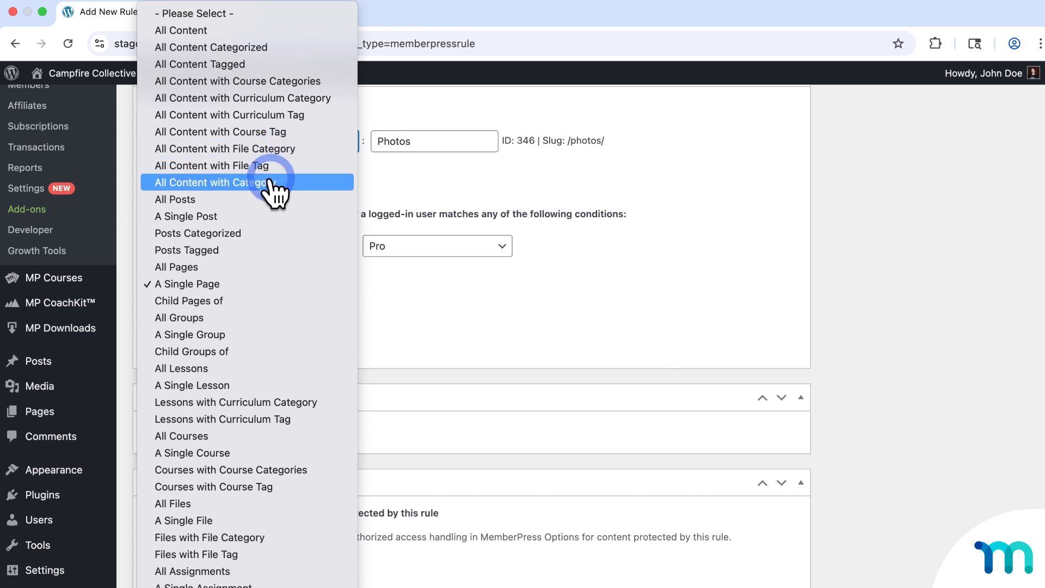
{"action": "scroll", "coordinate": [299, 316], "scroll_direction": "down", "scroll_amount": 4}
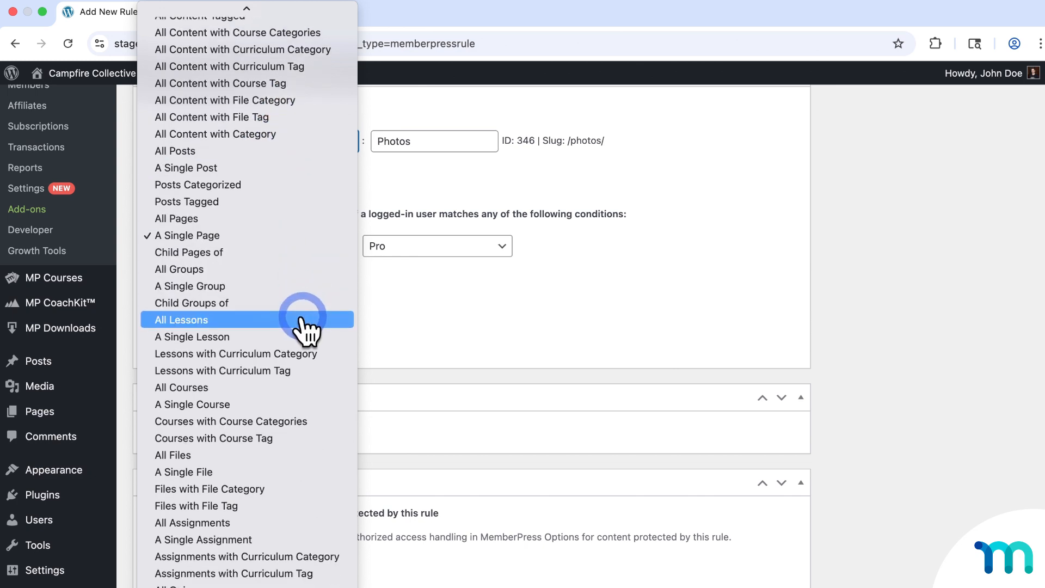
{"action": "scroll", "coordinate": [302, 327], "scroll_direction": "down", "scroll_amount": 3}
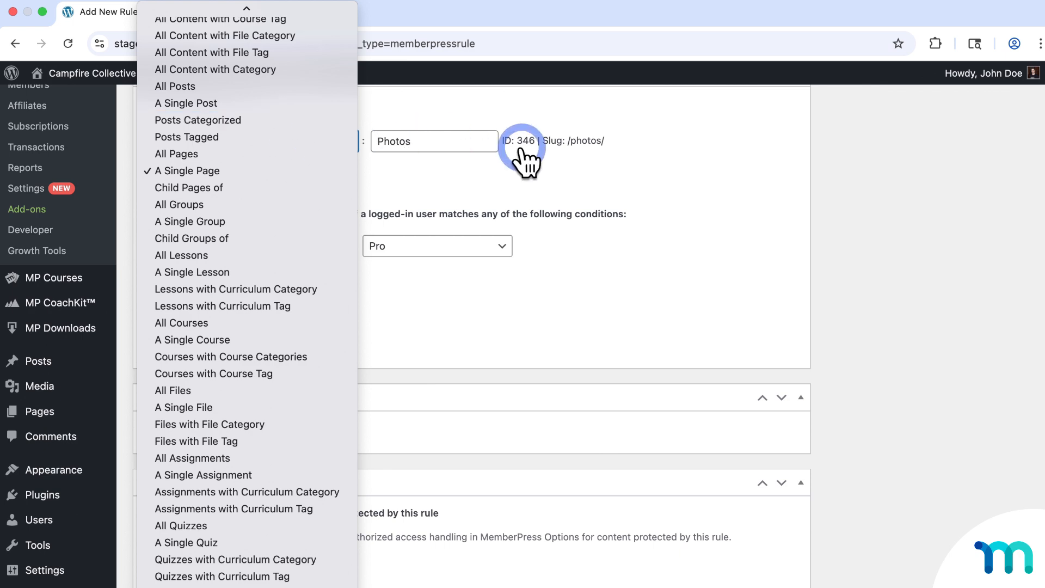
- Leave the rule editor and show All Posts, where five posts each have Public access
{"action": "left_click", "coordinate": [865, 224]}
{"action": "scroll", "coordinate": [864, 224], "scroll_direction": "up", "scroll_amount": 4}
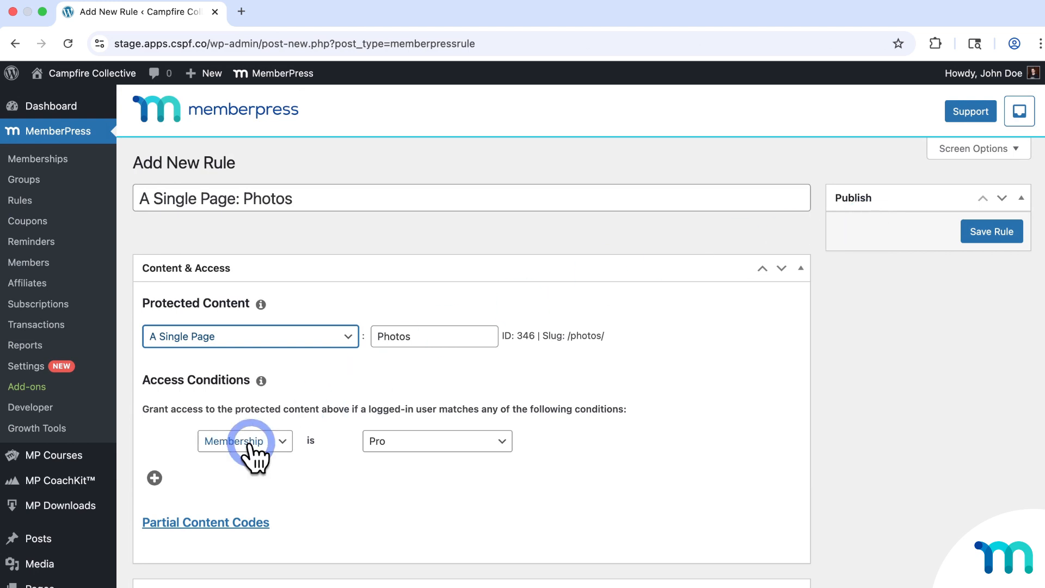
{"action": "left_click", "coordinate": [57, 535]}
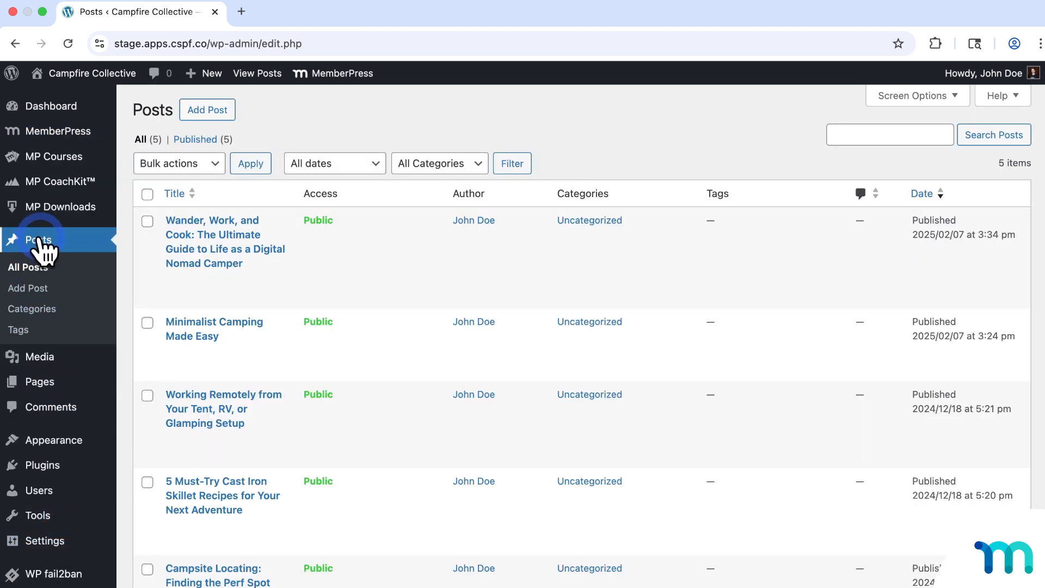
{"action": "scroll", "coordinate": [260, 238], "scroll_direction": "down", "scroll_amount": 1}
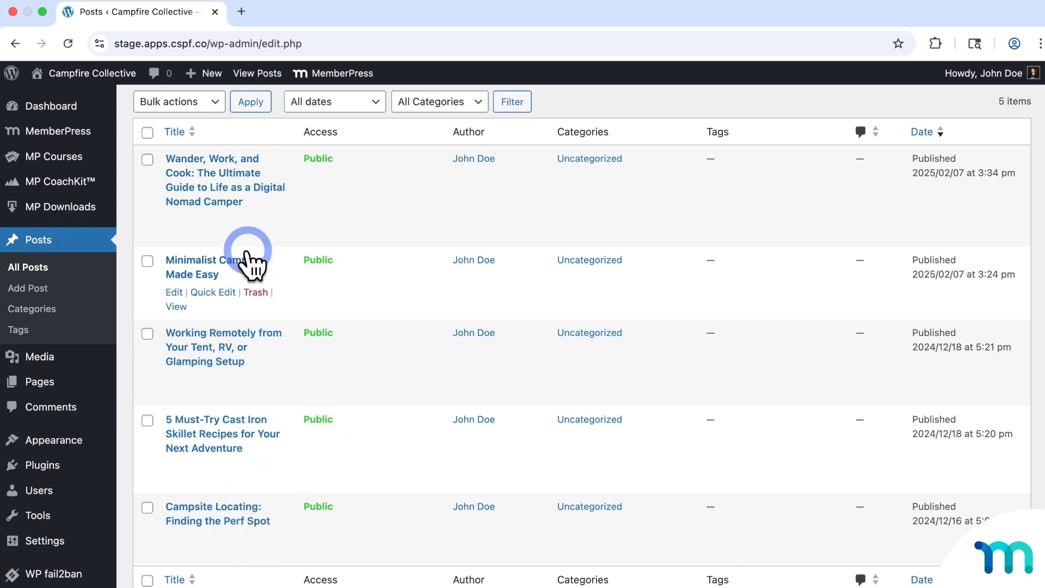
{"action": "scroll", "coordinate": [403, 269], "scroll_direction": "up", "scroll_amount": 1}
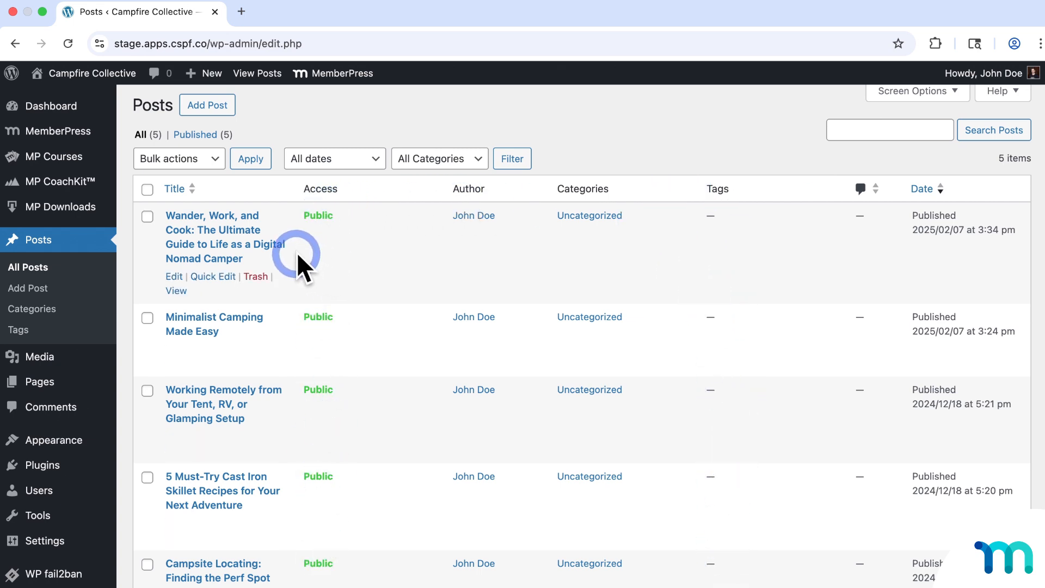
- Open the MemberPress Rules page in a new browser tab
{"action": "mouse_move", "coordinate": [60, 131]}
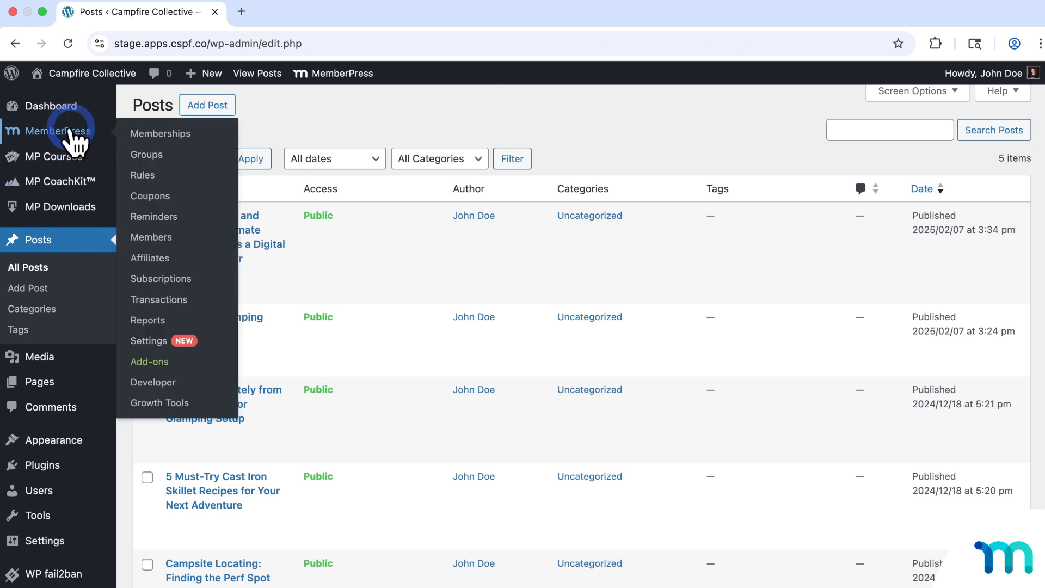
{"action": "right_click", "coordinate": [140, 175]}
{"action": "left_click", "coordinate": [150, 177]}
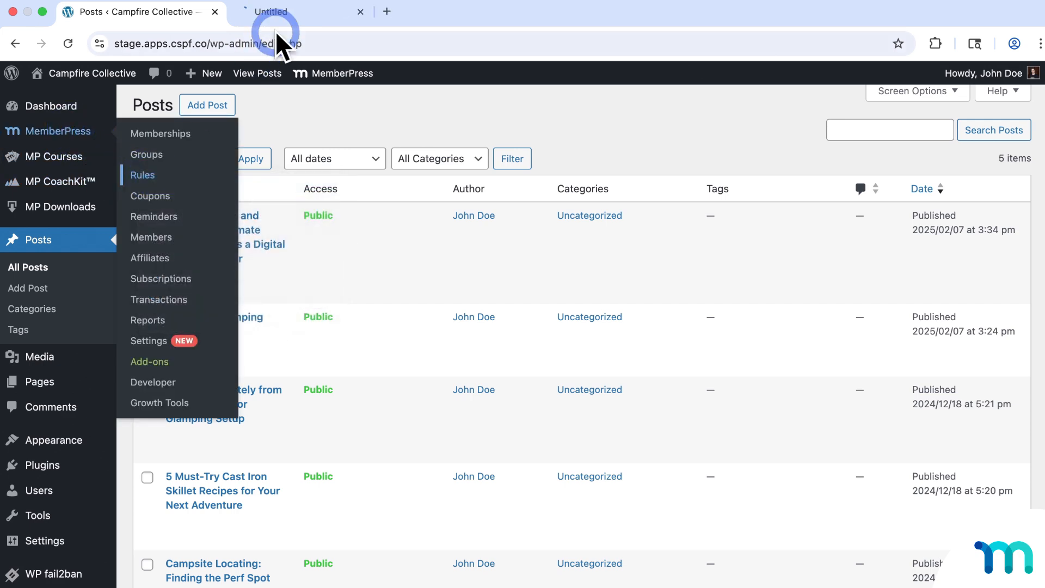
{"action": "left_click", "coordinate": [288, 18]}
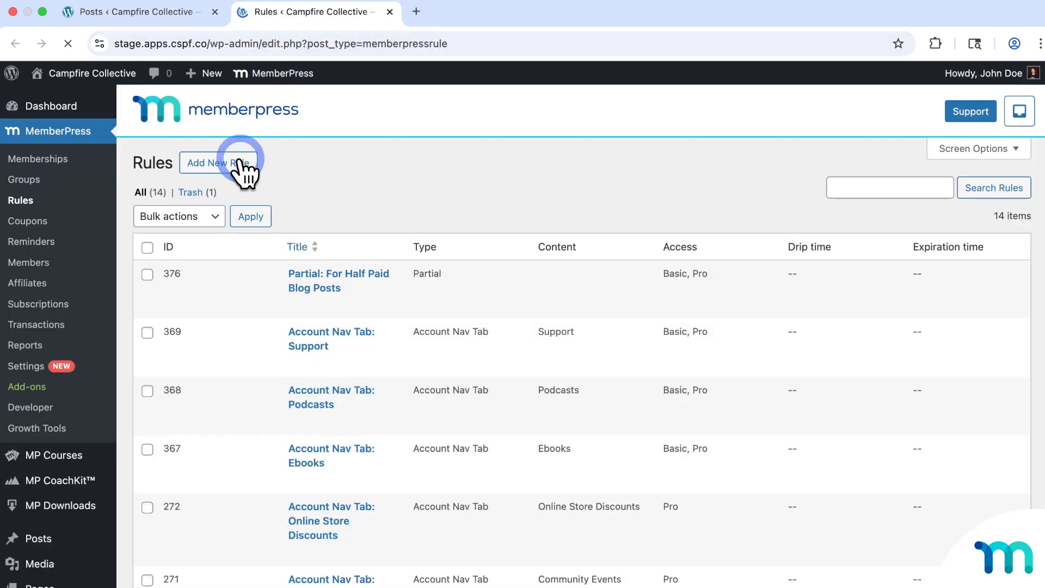
- Begin a new rule protecting Posts Categorized, then return to the Posts tab
{"action": "left_click", "coordinate": [244, 162]}
{"action": "scroll", "coordinate": [326, 229], "scroll_direction": "down", "scroll_amount": 3}
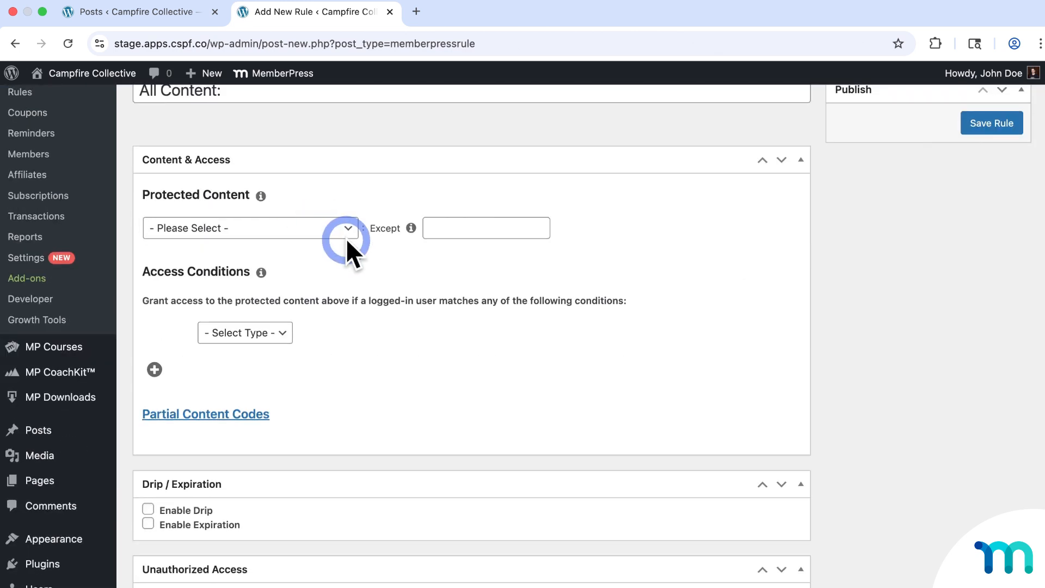
{"action": "left_click", "coordinate": [348, 228]}
{"action": "scroll", "coordinate": [301, 307], "scroll_direction": "down", "scroll_amount": 3}
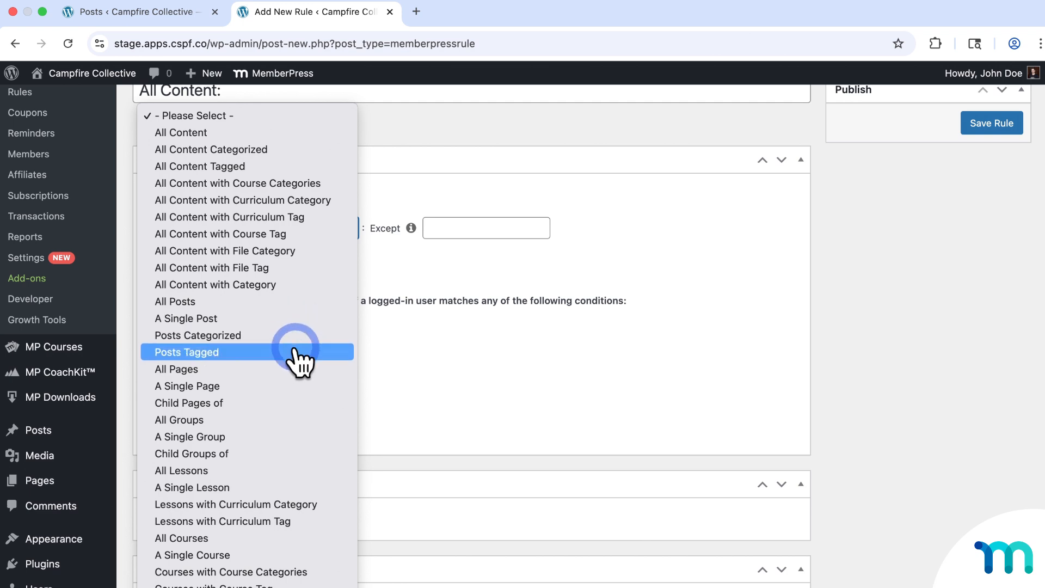
{"action": "left_click", "coordinate": [221, 335]}
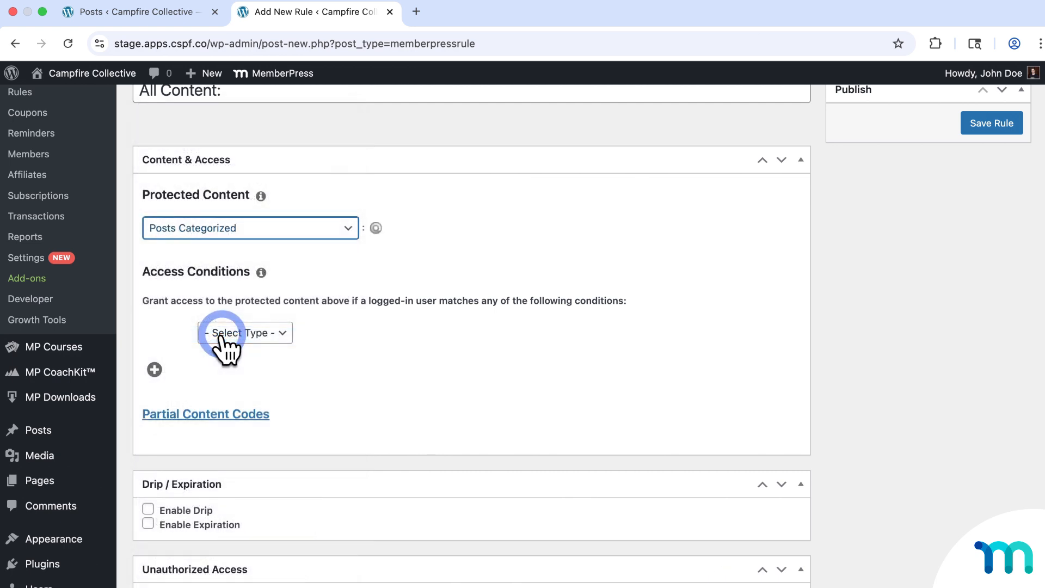
{"action": "left_click", "coordinate": [179, 15]}
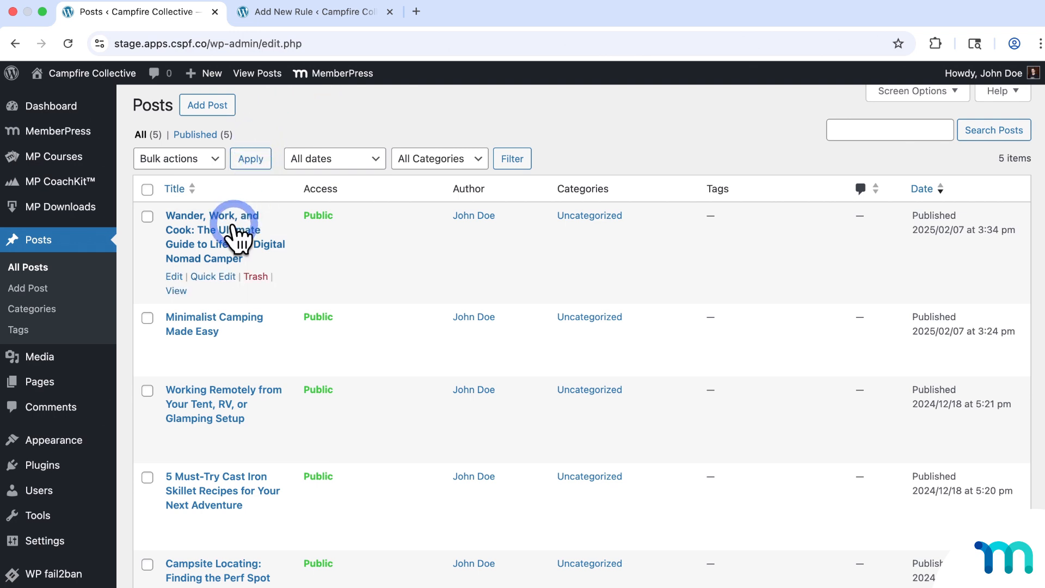
- In Wander, Work, and Cook, uncheck Uncategorized and create and check a new Paid Post category
{"action": "left_click", "coordinate": [233, 225]}
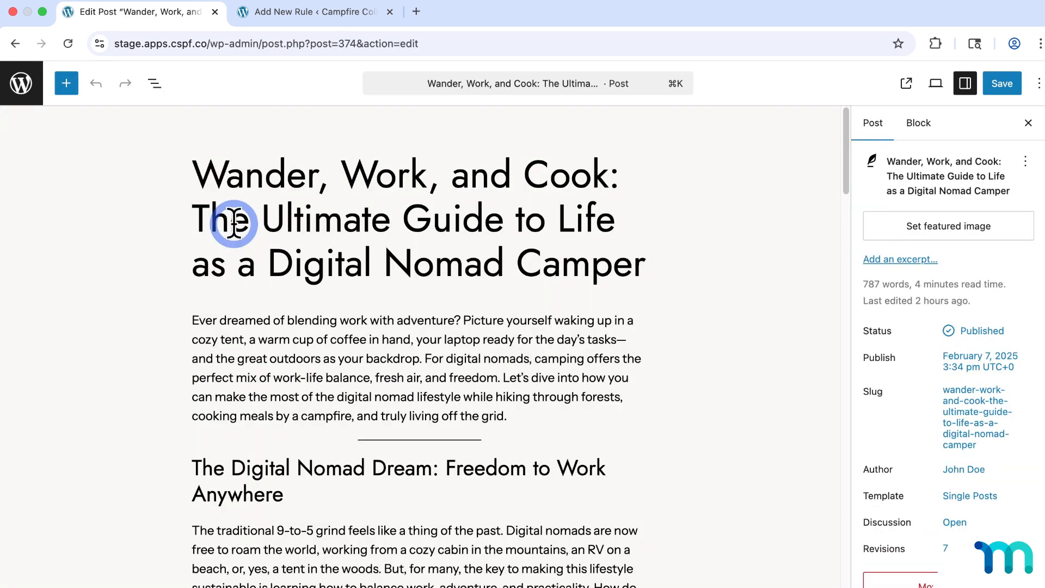
{"action": "scroll", "coordinate": [915, 294], "scroll_direction": "down", "scroll_amount": 5}
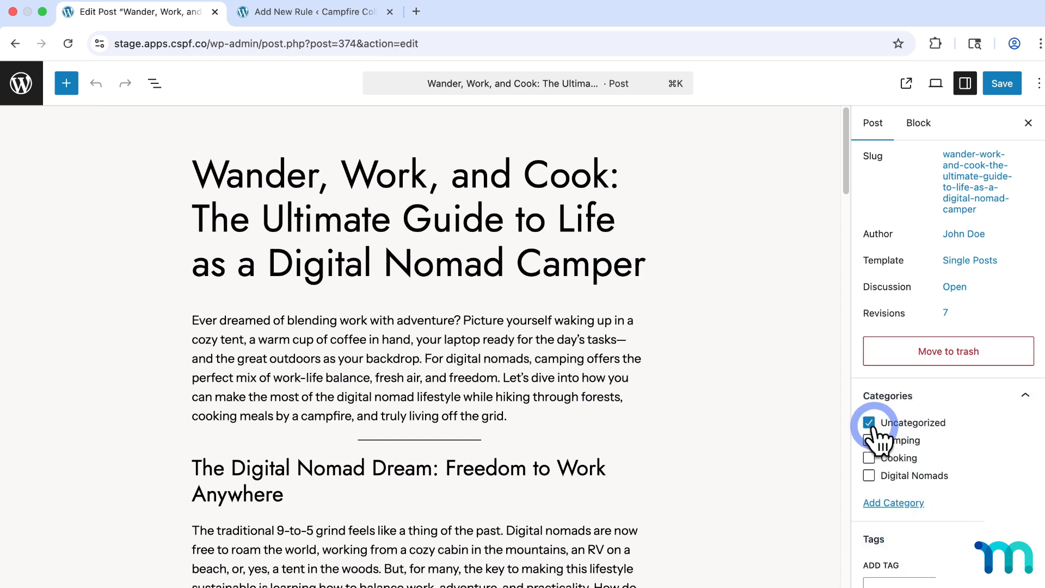
{"action": "left_click", "coordinate": [896, 441]}
{"action": "left_click", "coordinate": [871, 425]}
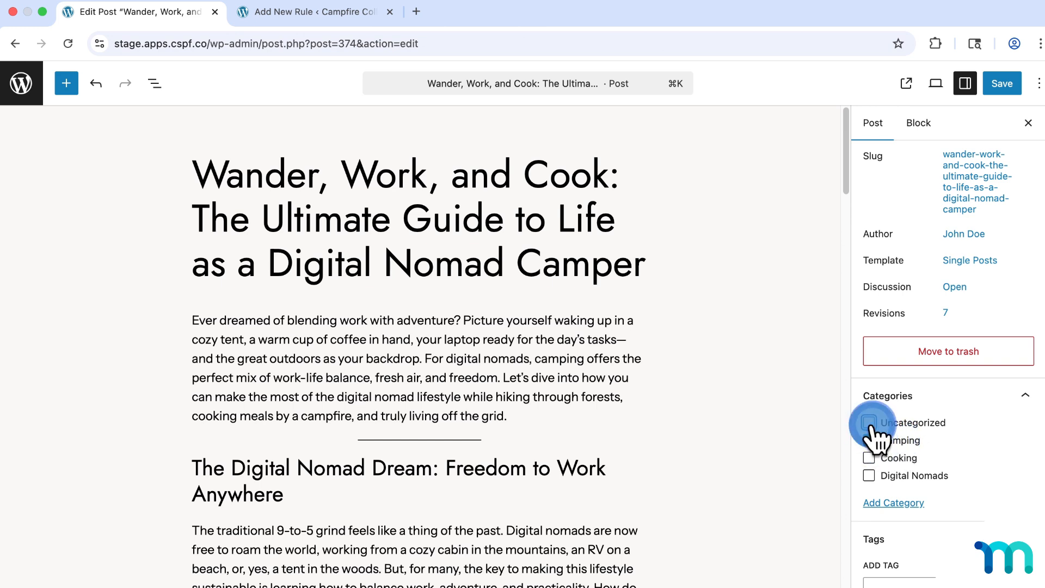
{"action": "left_click", "coordinate": [871, 437]}
{"action": "left_click", "coordinate": [914, 502]}
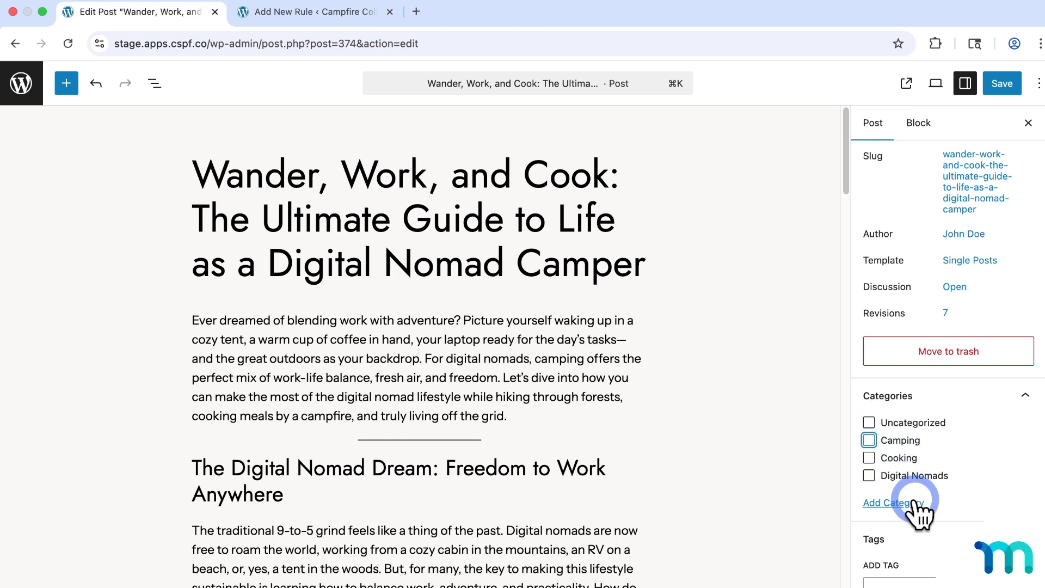
{"action": "left_click", "coordinate": [911, 554]}
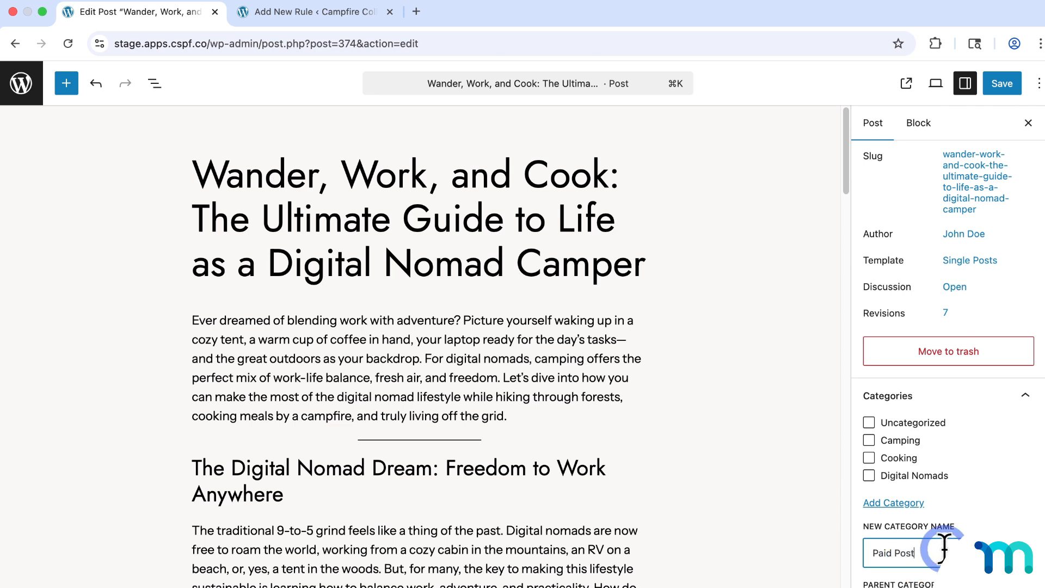
{"action": "scroll", "coordinate": [966, 502], "scroll_direction": "down", "scroll_amount": 1}
{"action": "key", "text": "Return"}
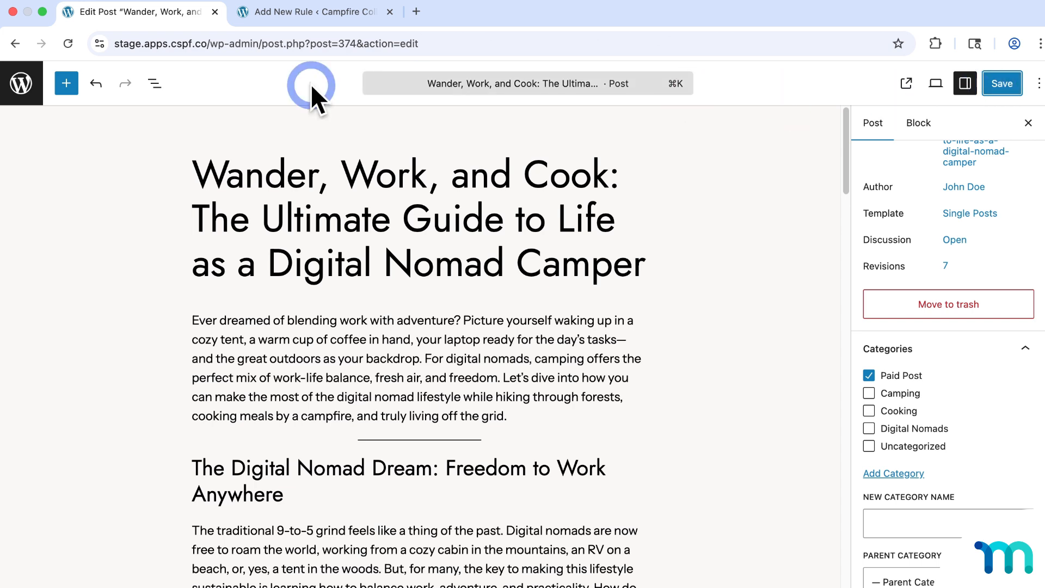
- Move the 5 Must-Try Cast Iron Skillet post from Uncategorized to Paid Post and save
{"action": "left_click", "coordinate": [20, 84]}
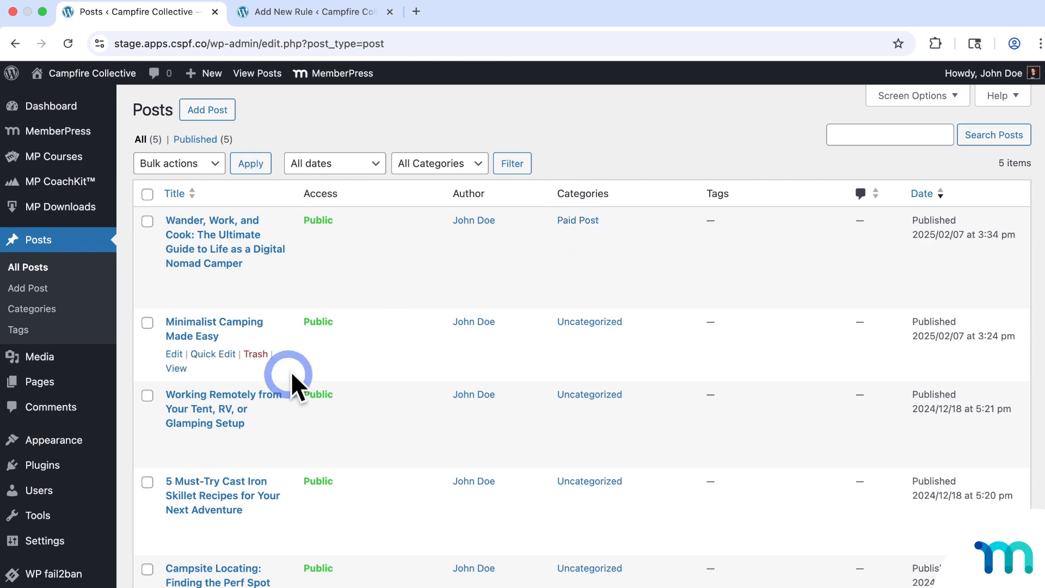
{"action": "left_click", "coordinate": [214, 483]}
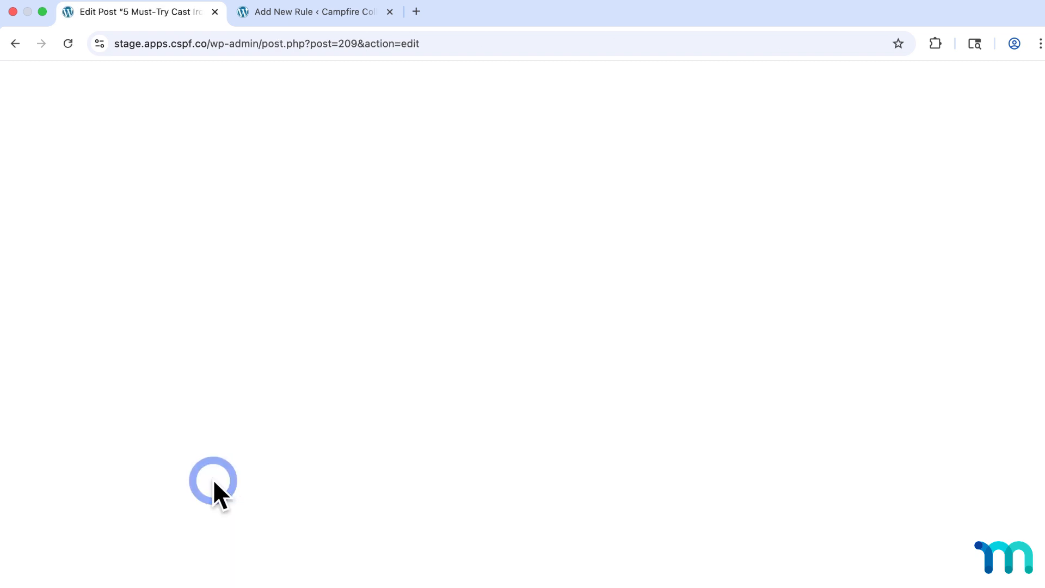
{"action": "scroll", "coordinate": [908, 356], "scroll_direction": "down", "scroll_amount": 4}
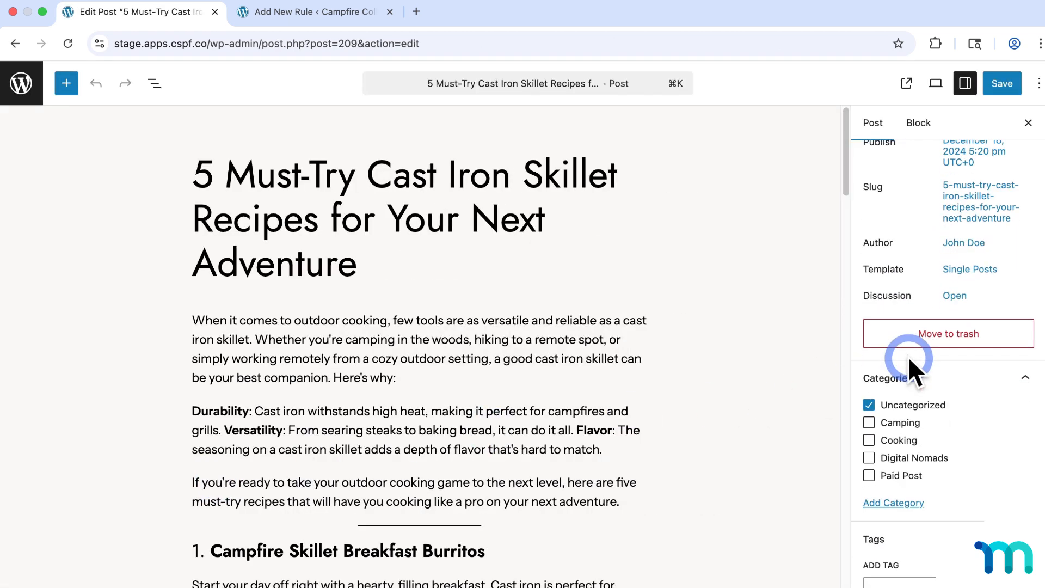
{"action": "left_click", "coordinate": [869, 405]}
{"action": "left_click", "coordinate": [870, 475]}
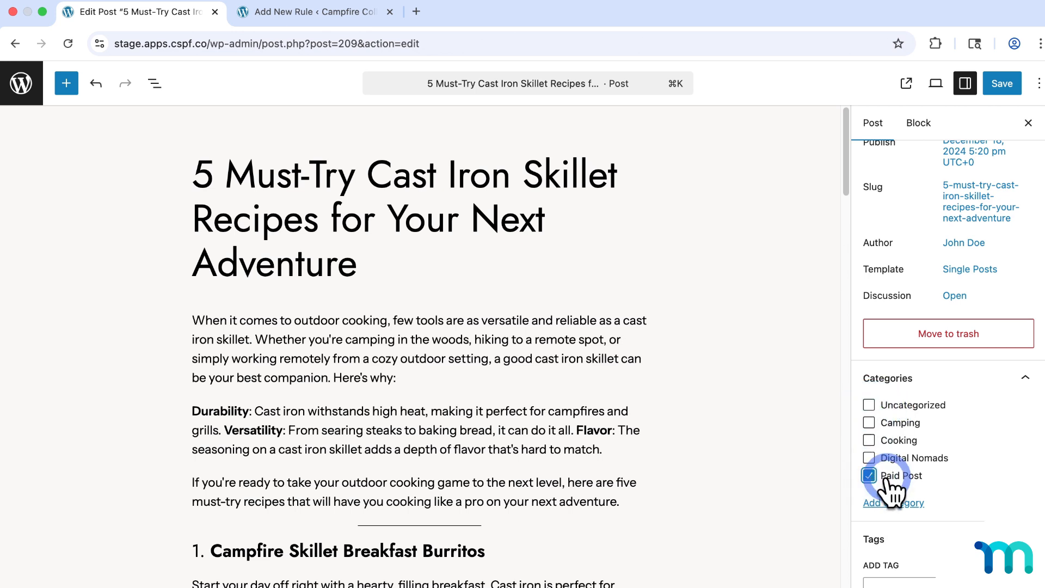
{"action": "left_click", "coordinate": [1007, 86]}
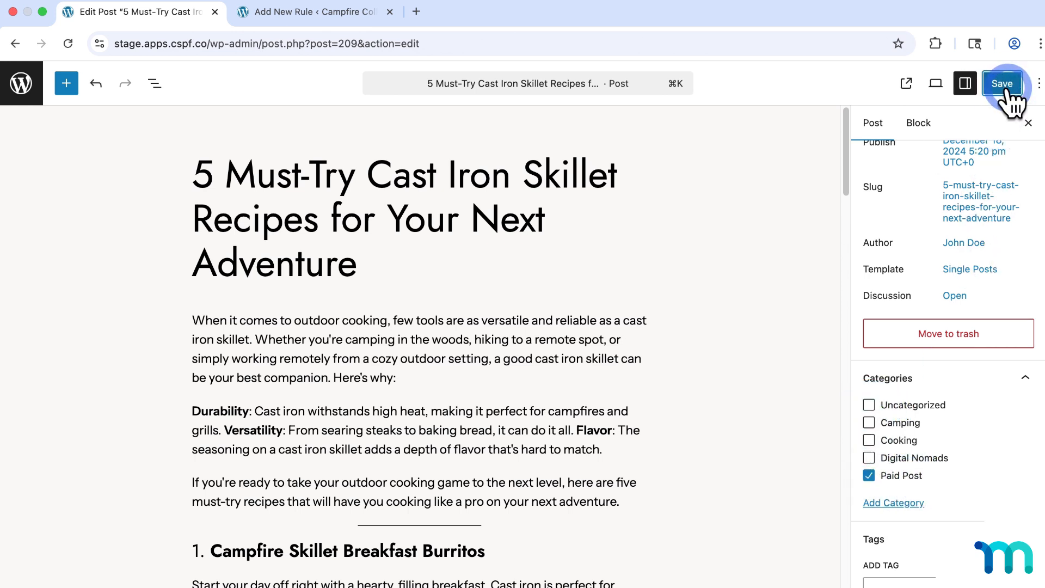
- Move the Minimalist Camping Made Easy post from Uncategorized to Paid Post and save
{"action": "left_click", "coordinate": [23, 86]}
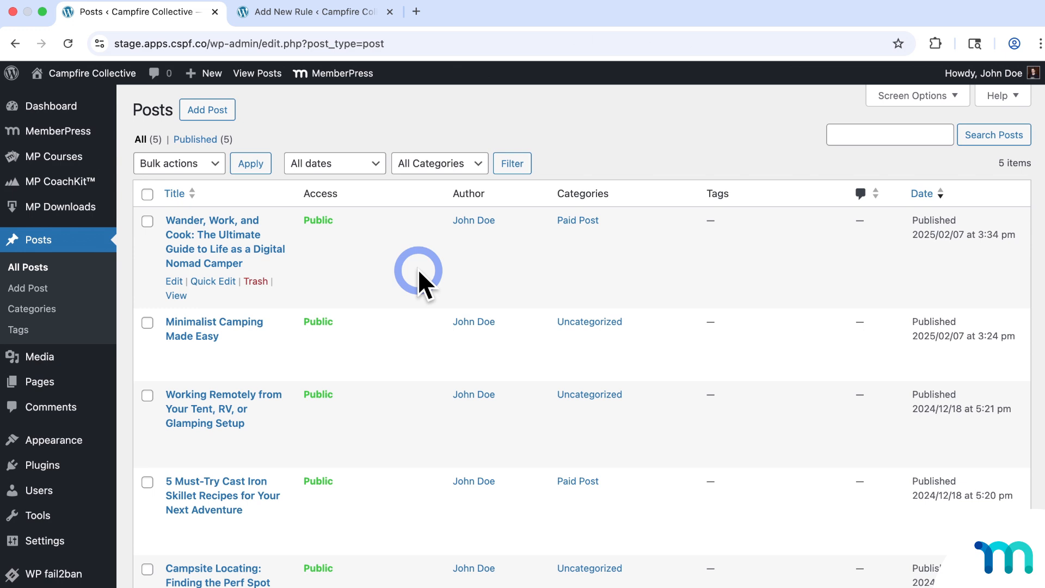
{"action": "left_click", "coordinate": [243, 322]}
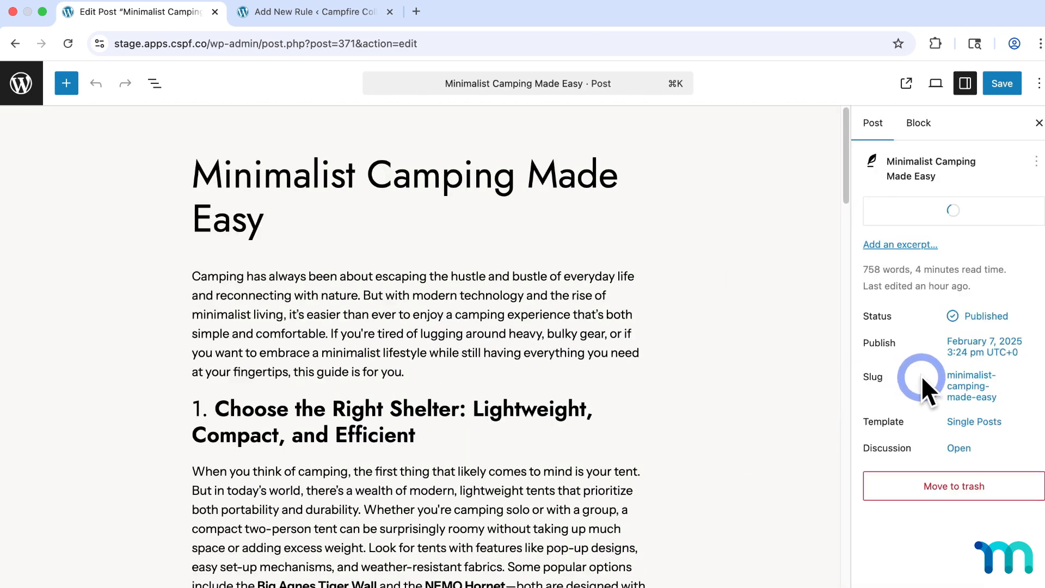
{"action": "scroll", "coordinate": [922, 377], "scroll_direction": "down", "scroll_amount": 4}
{"action": "left_click", "coordinate": [907, 404]}
{"action": "left_click", "coordinate": [914, 475]}
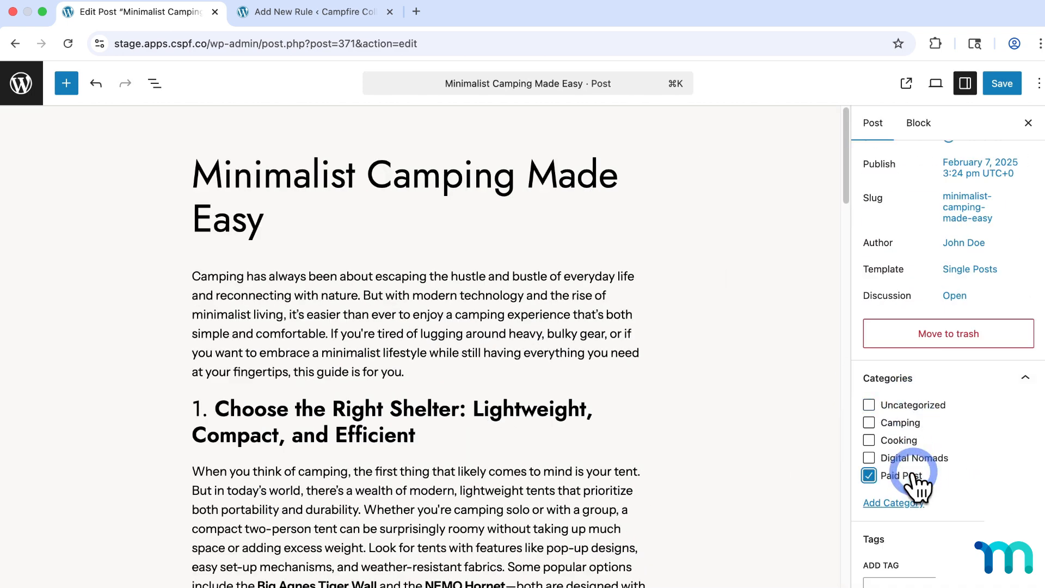
{"action": "left_click", "coordinate": [1001, 86]}
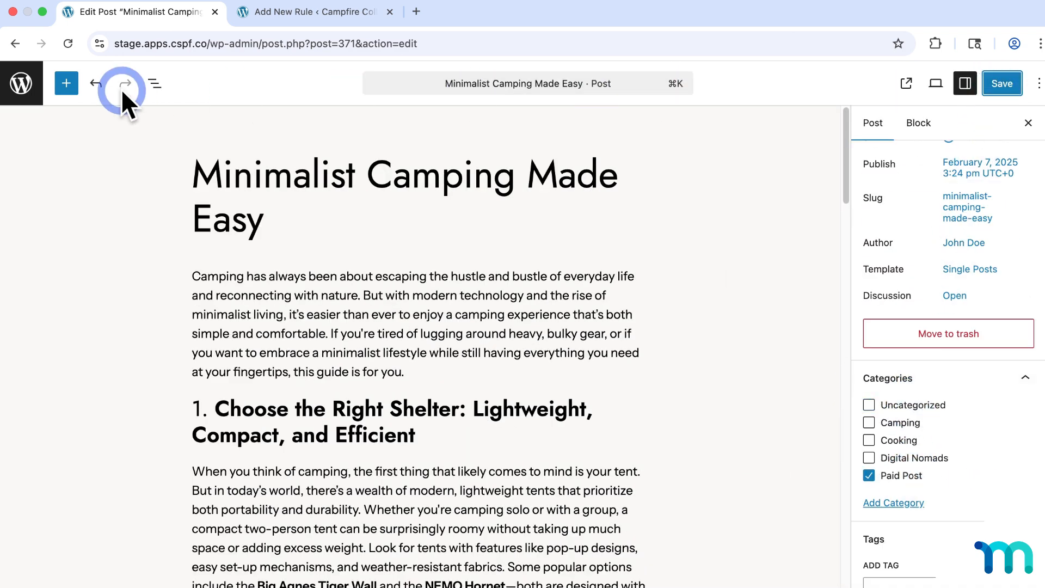
- Move the Working Remotely from Your Tent post from Uncategorized to Paid Post and save
{"action": "left_click", "coordinate": [34, 88]}
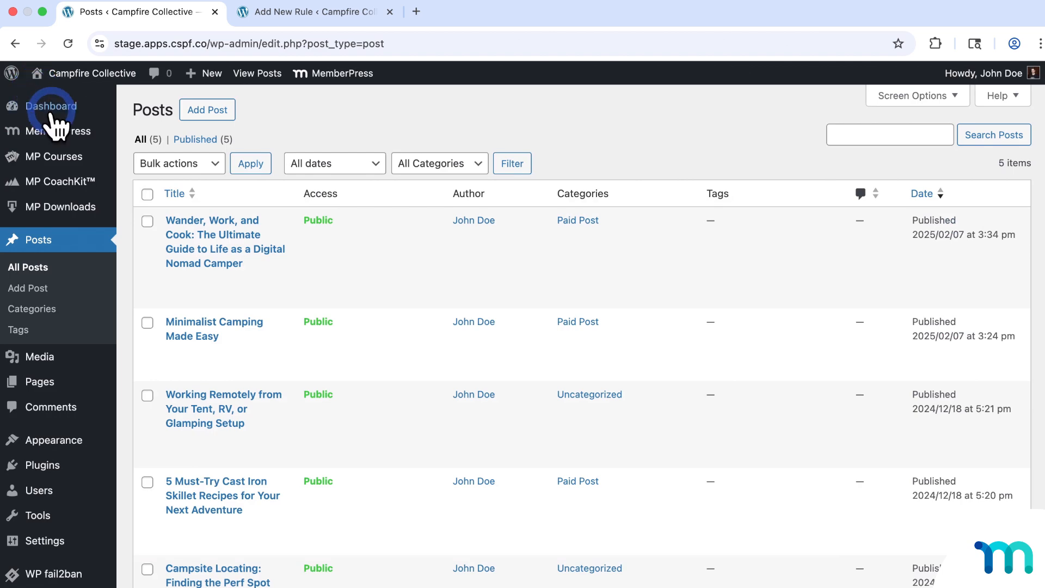
{"action": "left_click", "coordinate": [217, 398]}
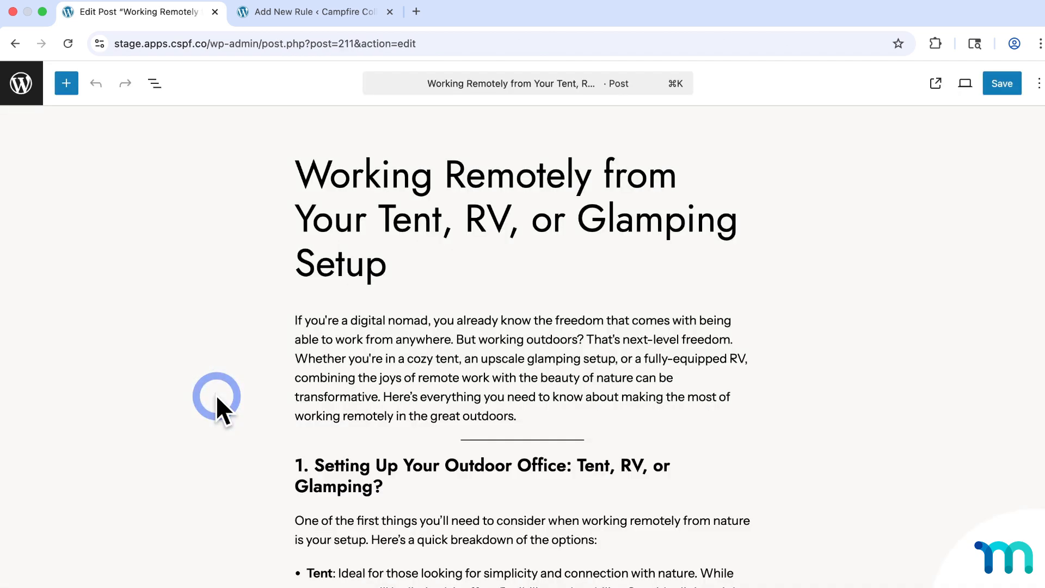
{"action": "scroll", "coordinate": [928, 348], "scroll_direction": "down", "scroll_amount": 5}
{"action": "left_click", "coordinate": [914, 406]}
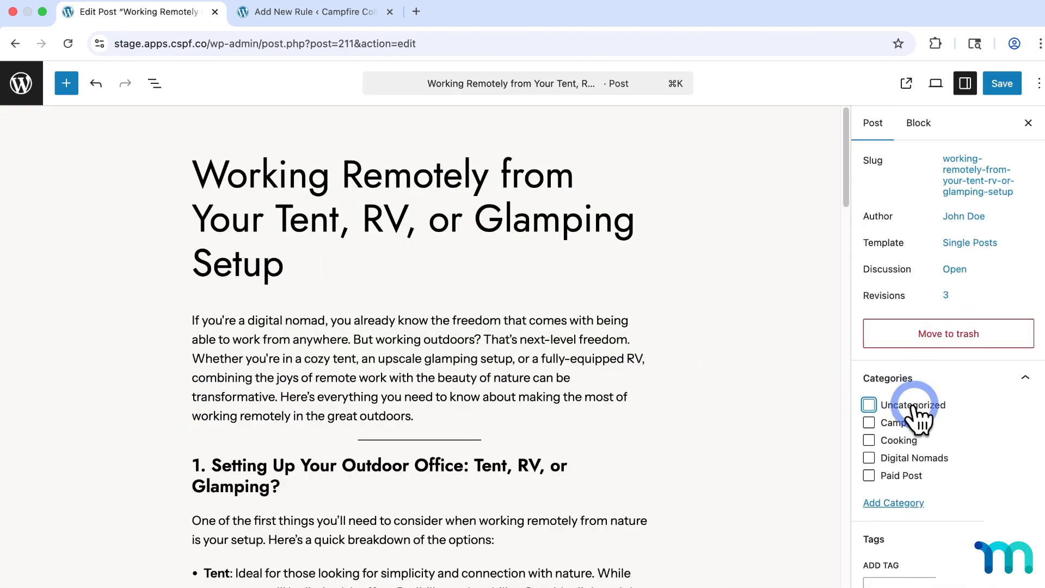
{"action": "left_click", "coordinate": [904, 475]}
{"action": "left_click", "coordinate": [1004, 83]}
- Move the Campsite Locating post to Paid Post, save, and return to the posts list
{"action": "left_click", "coordinate": [21, 83]}
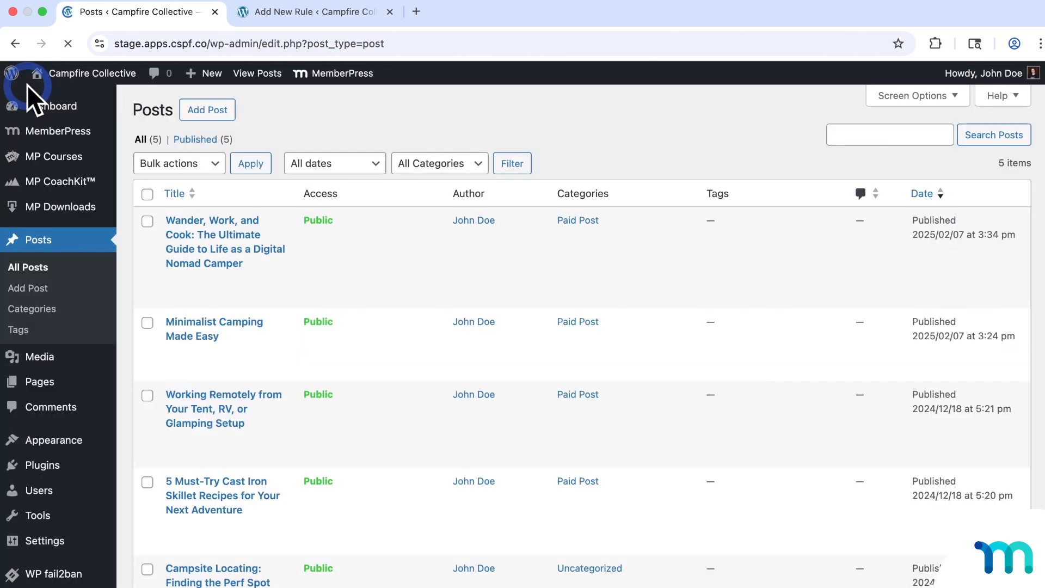
{"action": "left_click", "coordinate": [233, 578]}
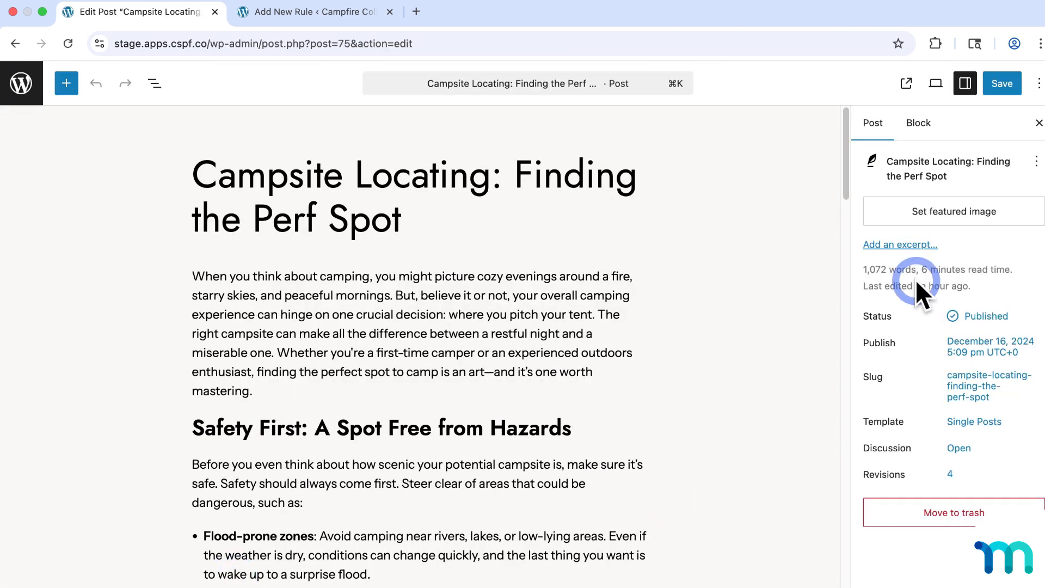
{"action": "scroll", "coordinate": [933, 310], "scroll_direction": "down", "scroll_amount": 5}
{"action": "left_click", "coordinate": [877, 433]}
{"action": "left_click", "coordinate": [895, 503]}
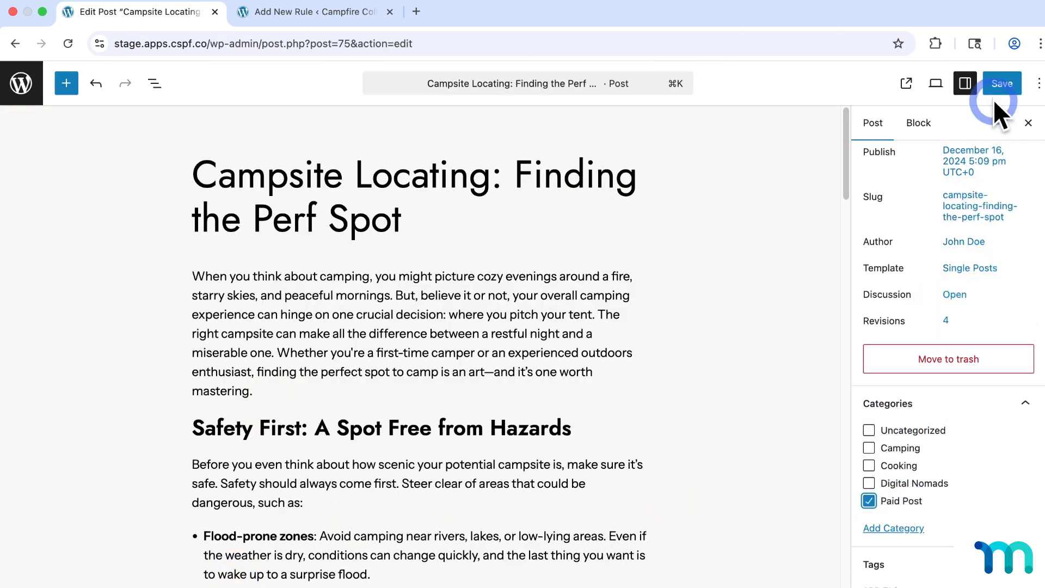
{"action": "left_click", "coordinate": [1001, 83]}
{"action": "left_click", "coordinate": [22, 84]}
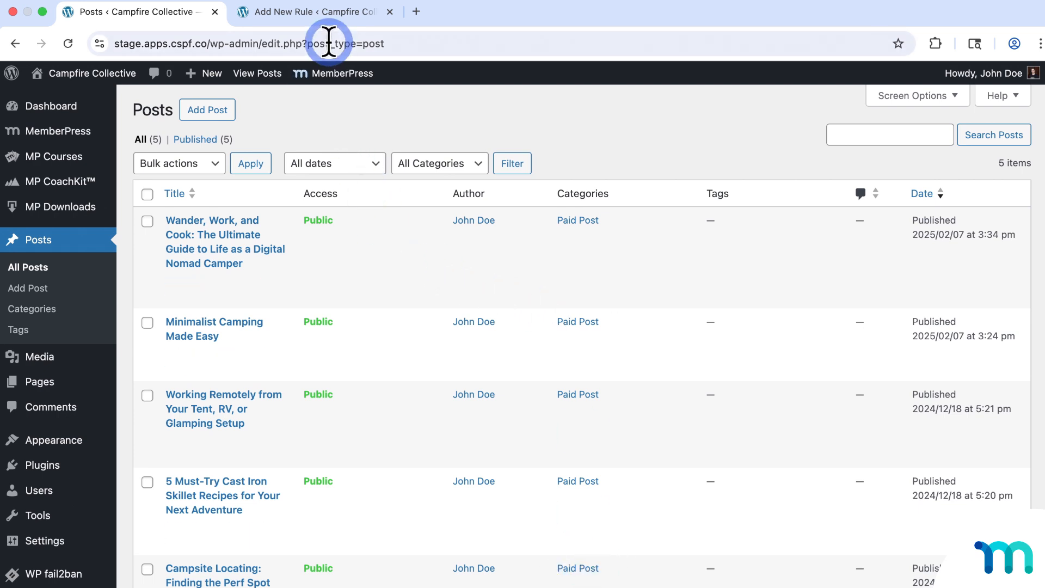
- In the draft rule, protect posts categorized under Paid Post
{"action": "left_click", "coordinate": [336, 16]}
{"action": "scroll", "coordinate": [564, 219], "scroll_direction": "up", "scroll_amount": 3}
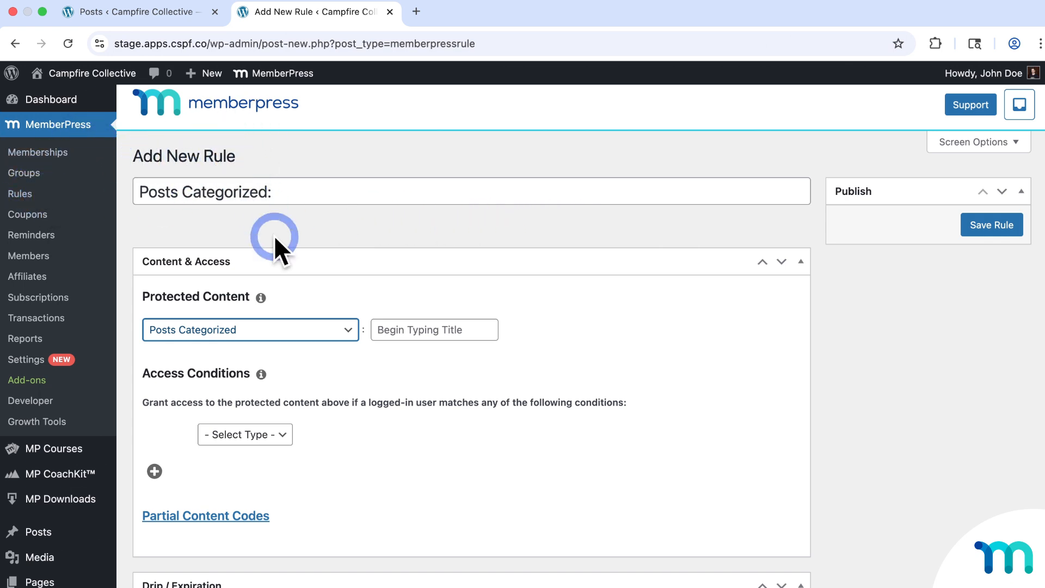
{"action": "left_click", "coordinate": [335, 331]}
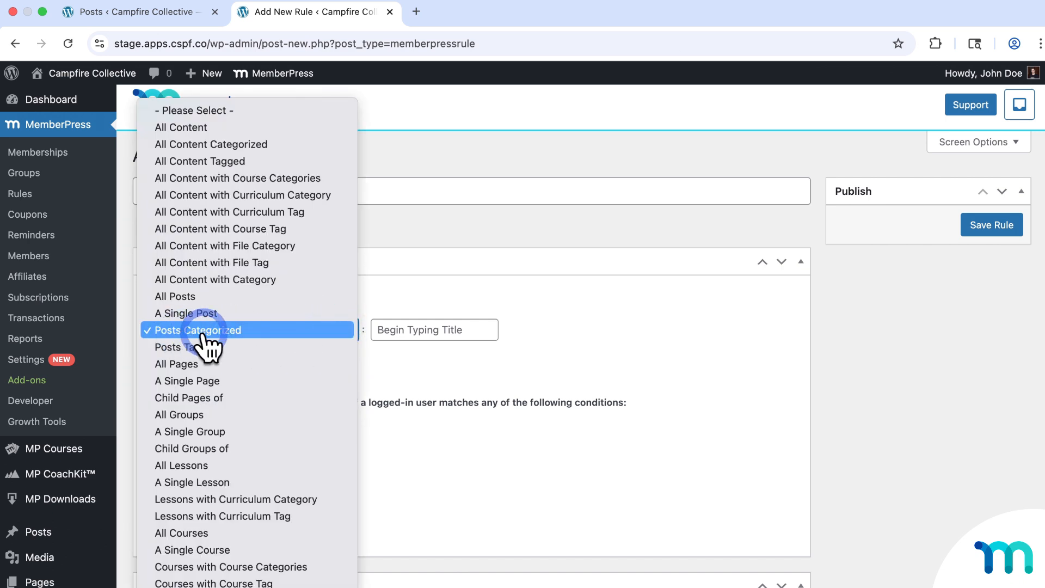
{"action": "left_click", "coordinate": [229, 332]}
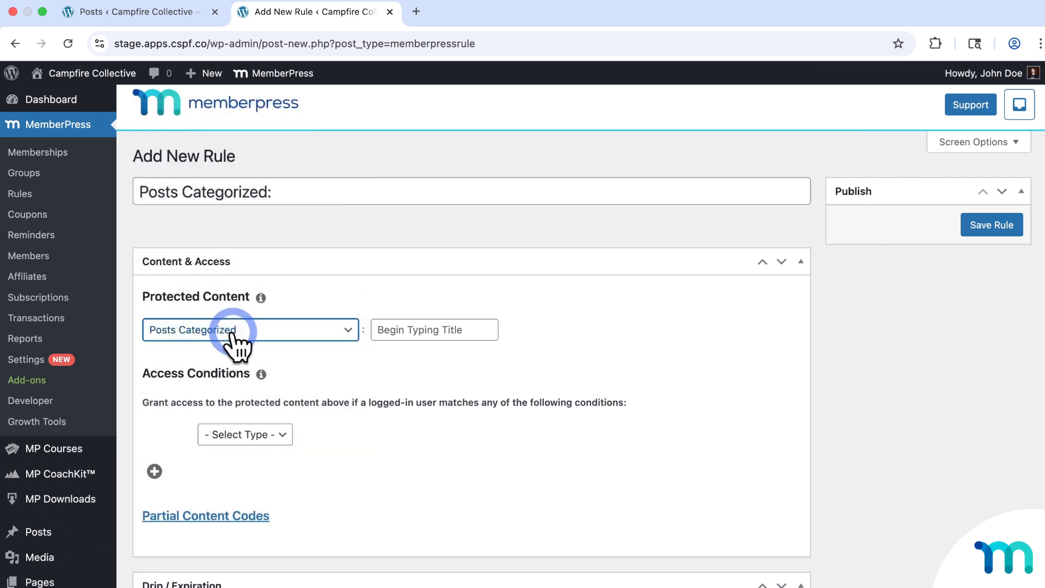
{"action": "left_click", "coordinate": [461, 330]}
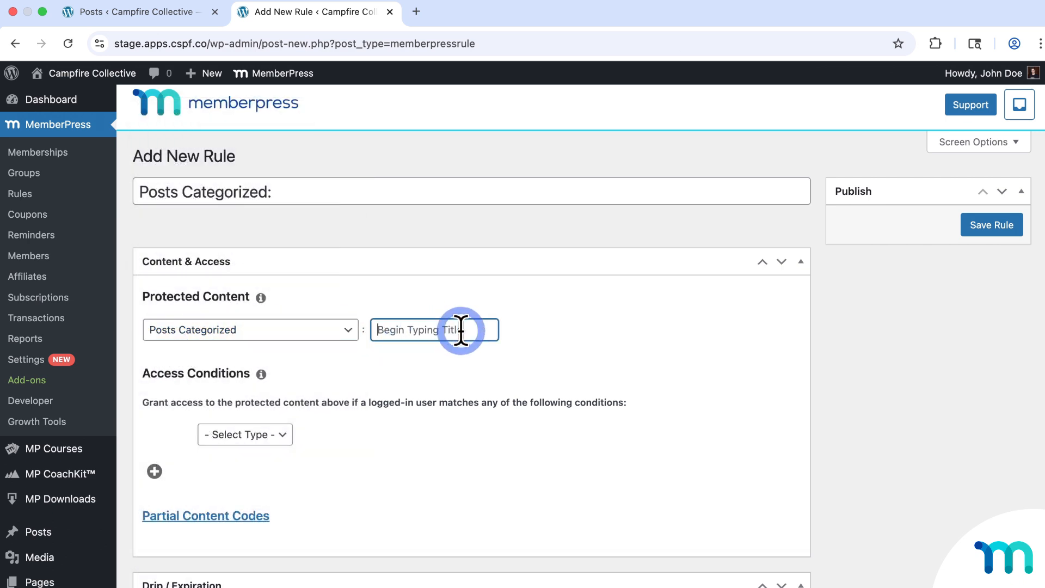
{"action": "type", "text": "Paid P"}
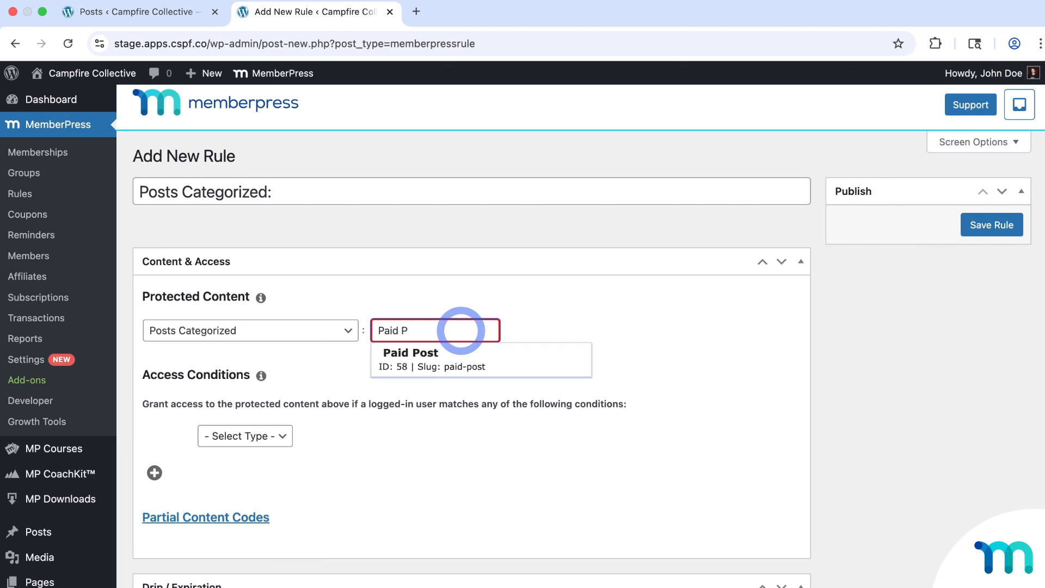
{"action": "type", "text": "ost"}
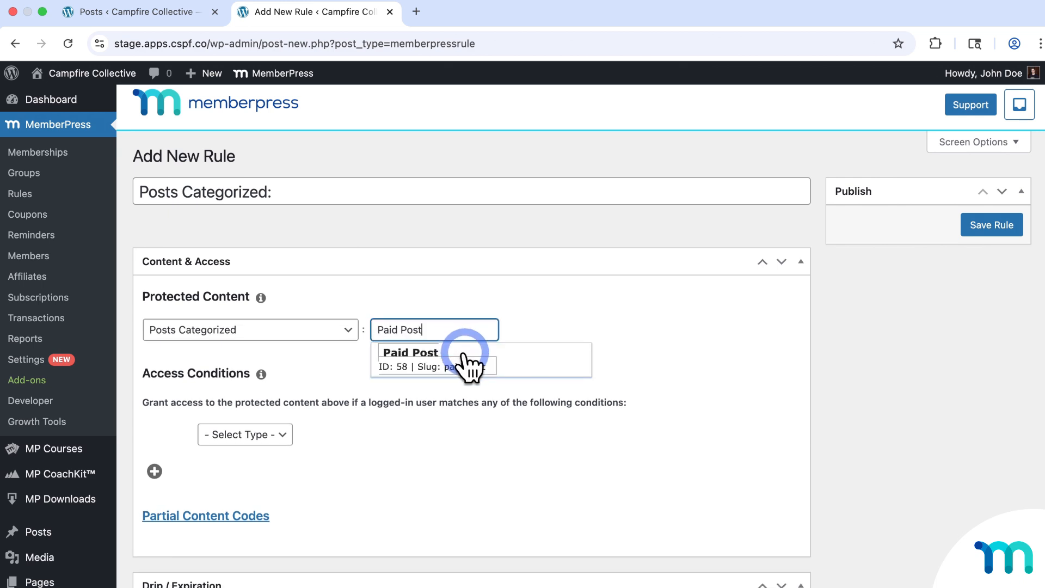
{"action": "left_click", "coordinate": [463, 354]}
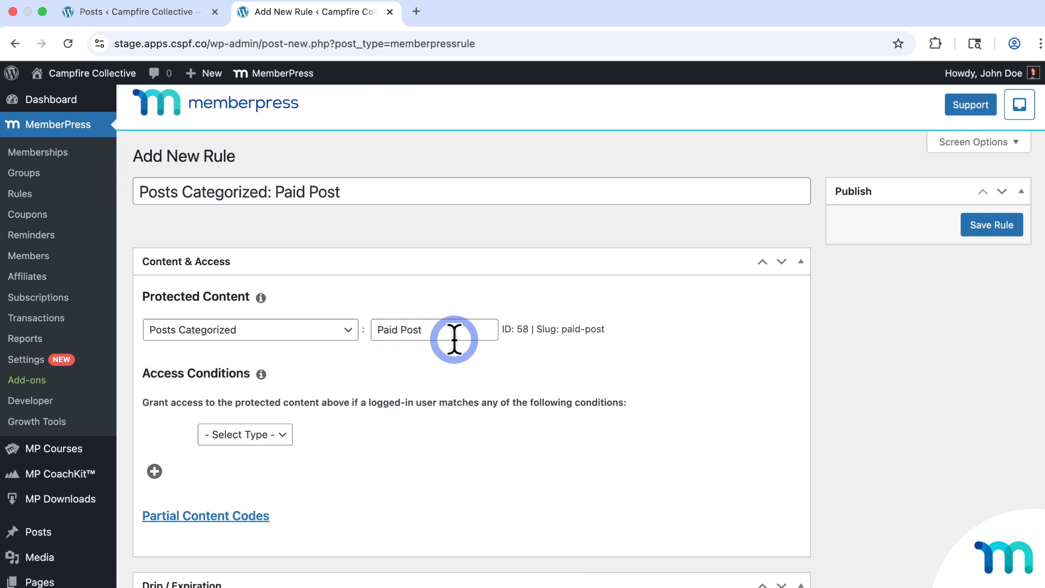
- Set access conditions to Membership is Basic OR Membership is Pro
{"action": "scroll", "coordinate": [456, 340], "scroll_direction": "down", "scroll_amount": 3}
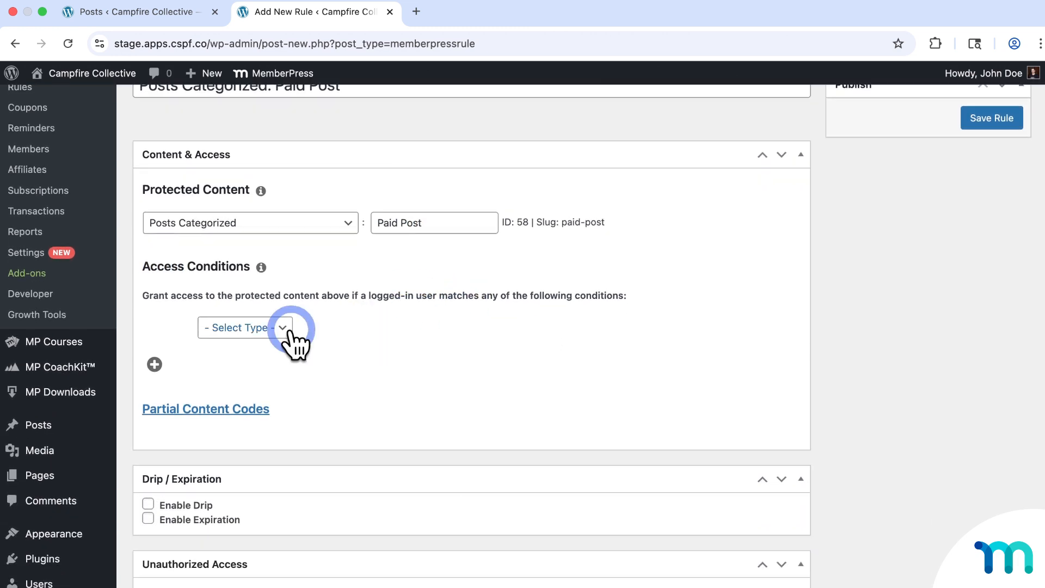
{"action": "left_click", "coordinate": [284, 333]}
{"action": "left_click", "coordinate": [274, 345]}
{"action": "left_click", "coordinate": [387, 329]}
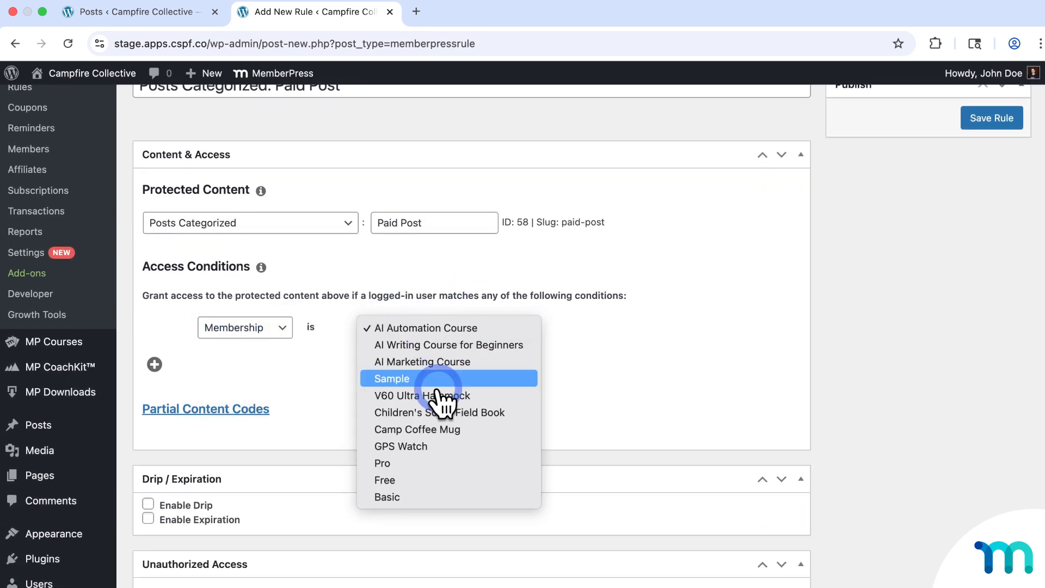
{"action": "left_click", "coordinate": [422, 498]}
{"action": "left_click", "coordinate": [155, 364]}
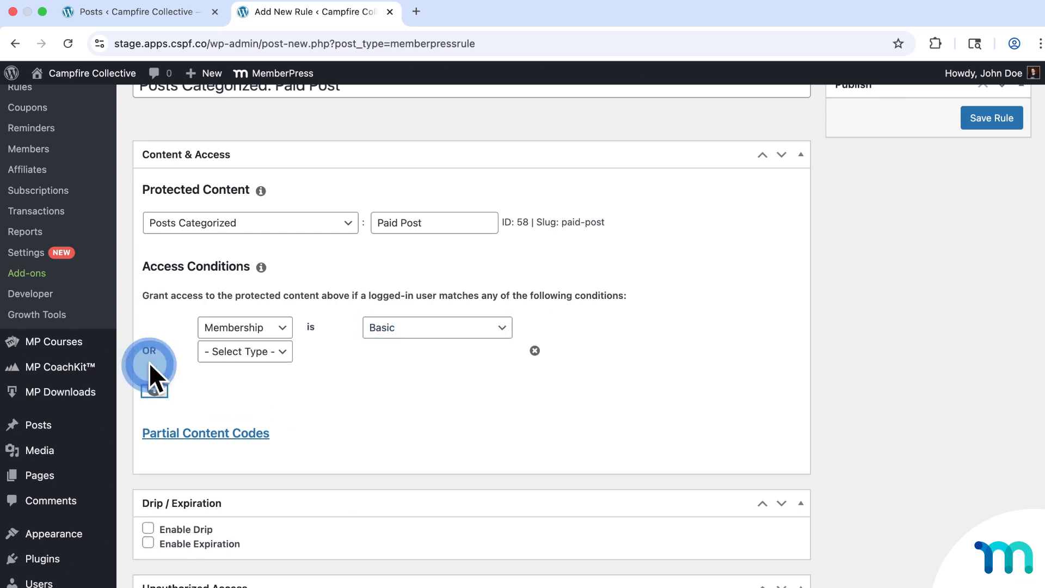
{"action": "left_click", "coordinate": [275, 353]}
{"action": "left_click", "coordinate": [277, 369]}
{"action": "left_click", "coordinate": [433, 353]}
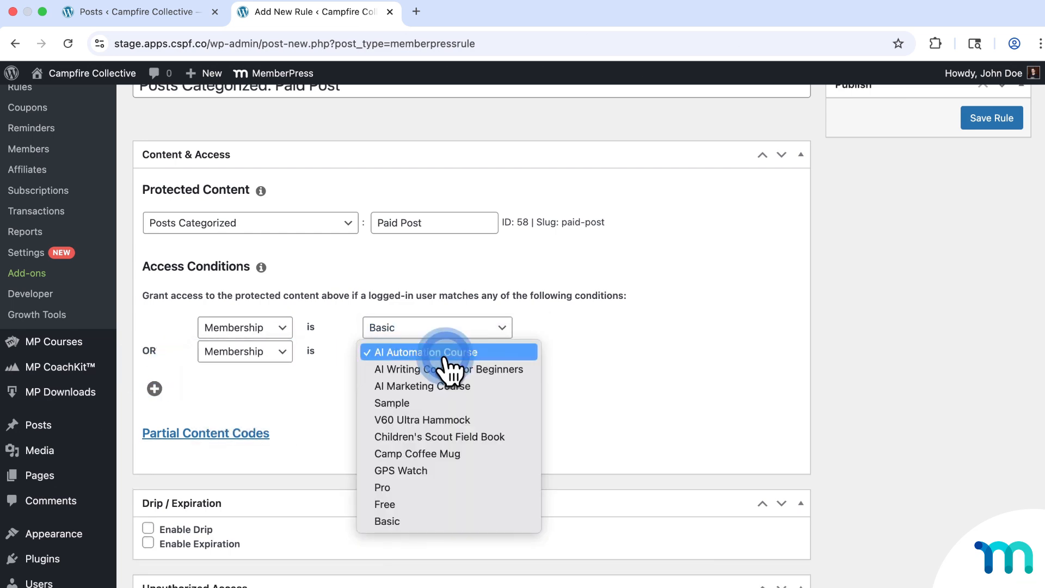
{"action": "left_click", "coordinate": [449, 489]}
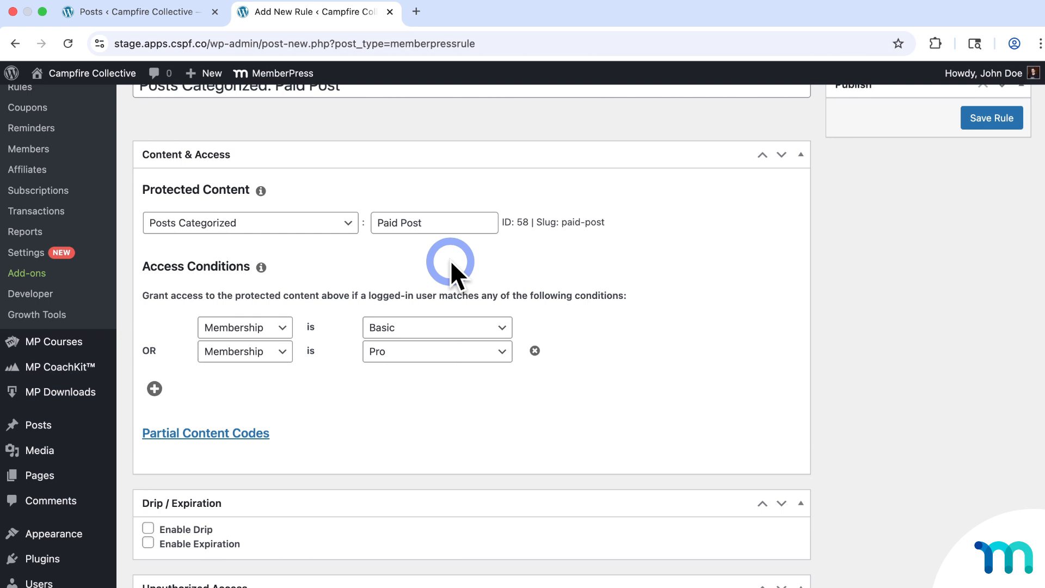
- Switch the unauthorized message to Custom and write a message requiring basic or pro membership
{"action": "scroll", "coordinate": [648, 272], "scroll_direction": "down", "scroll_amount": 6}
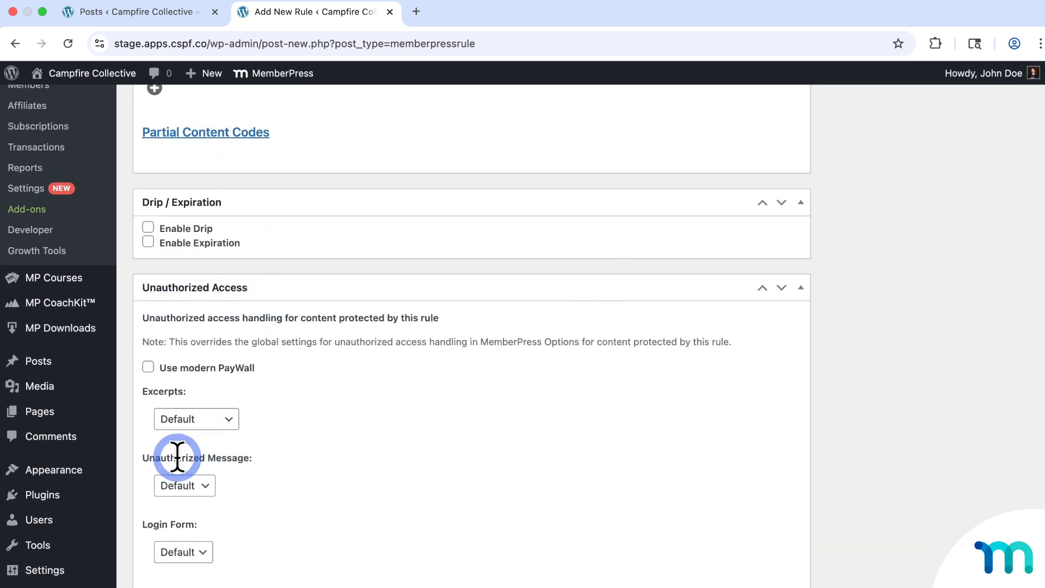
{"action": "left_click", "coordinate": [211, 485]}
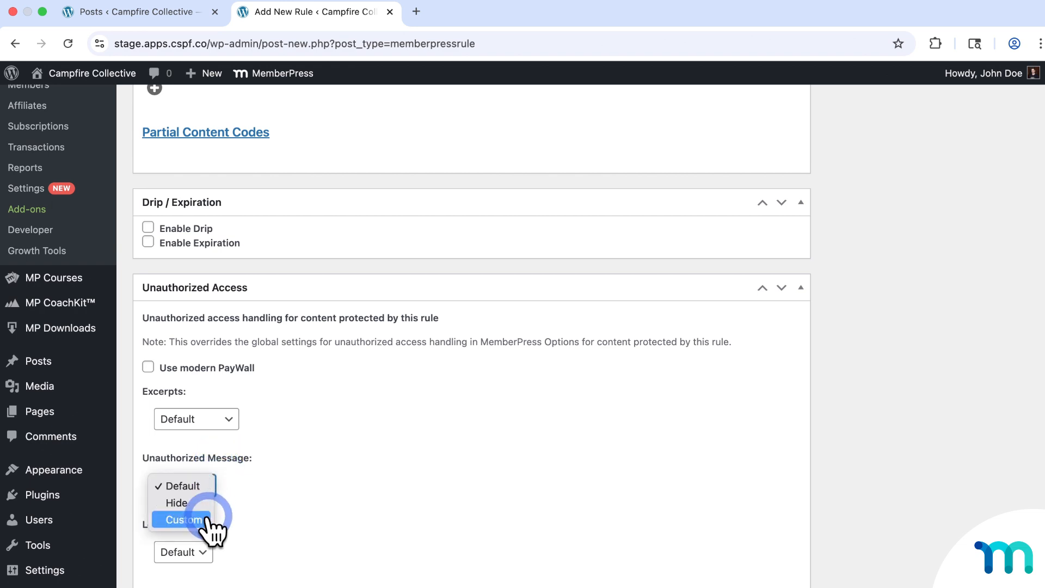
{"action": "left_click", "coordinate": [185, 520]}
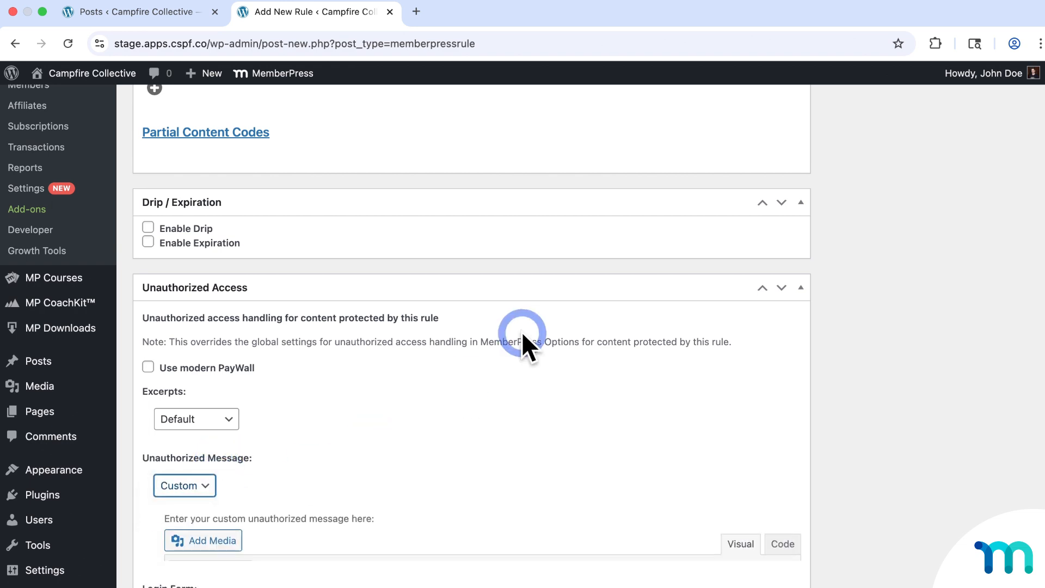
{"action": "scroll", "coordinate": [539, 333], "scroll_direction": "down", "scroll_amount": 3}
{"action": "left_click_drag", "start_coordinate": [796, 486], "coordinate": [805, 576]}
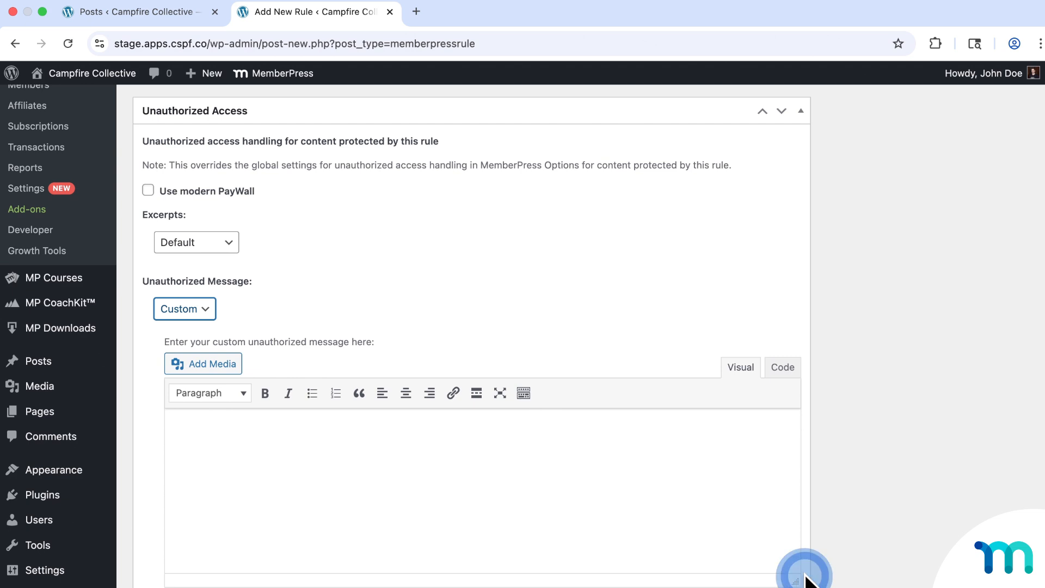
{"action": "left_click", "coordinate": [674, 451]}
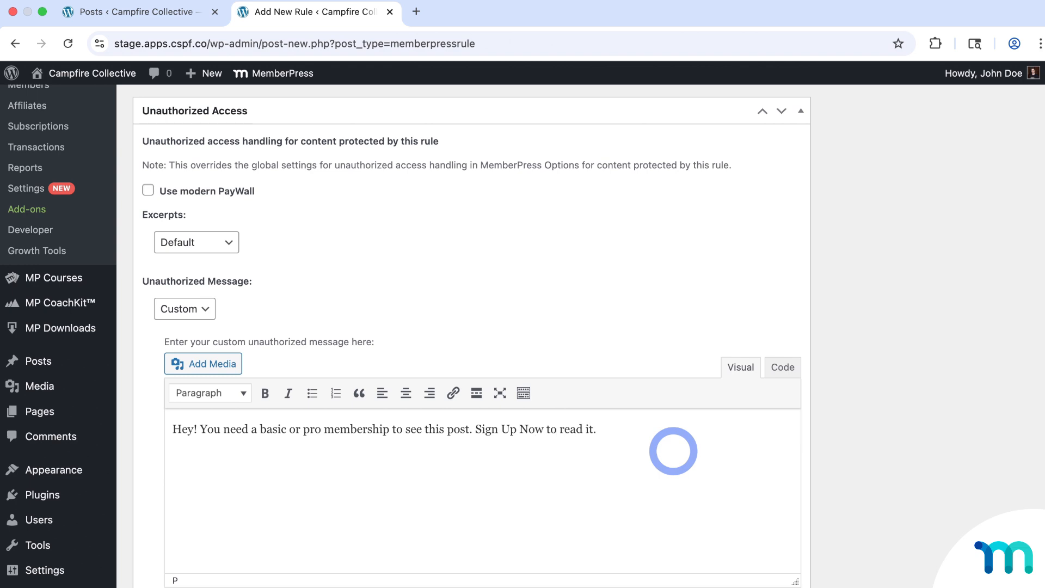
- Hyperlink the words 'Sign Up Now' to the pasted sign-up page address
{"action": "left_click_drag", "start_coordinate": [478, 429], "coordinate": [542, 428]}
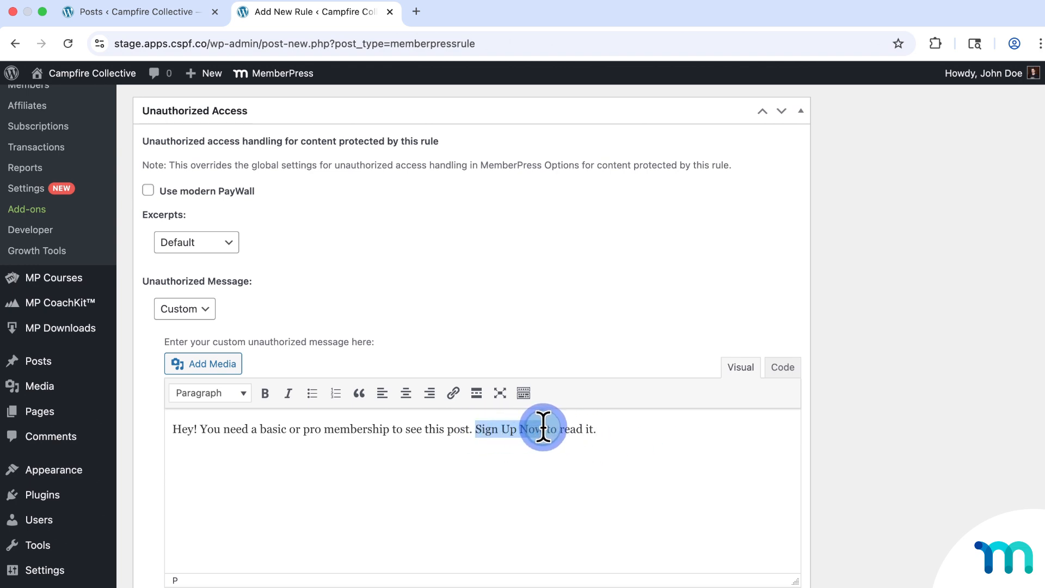
{"action": "left_click", "coordinate": [454, 393]}
{"action": "left_click", "coordinate": [523, 465]}
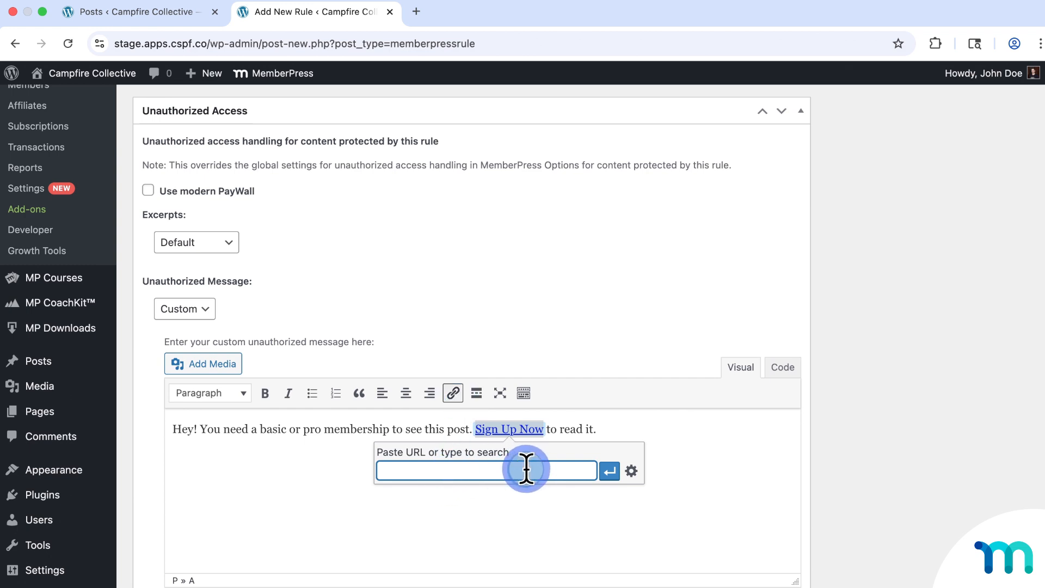
{"action": "type", "text": "https://stage.apps.cspf.co/plans/free-basic-and-pro/"}
{"action": "left_click", "coordinate": [605, 471]}
{"action": "left_click", "coordinate": [612, 493]}
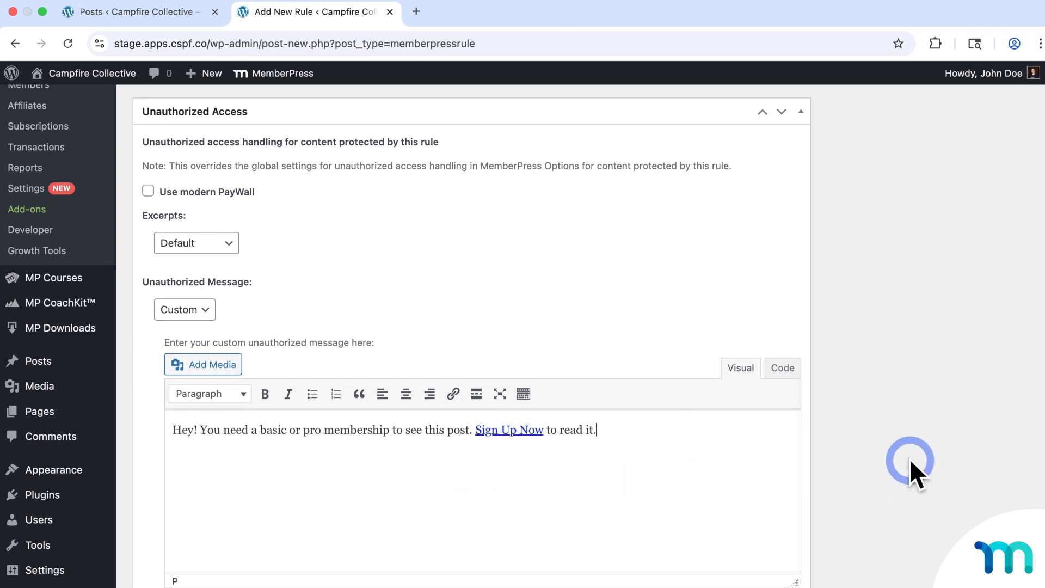
{"action": "scroll", "coordinate": [910, 459], "scroll_direction": "up", "scroll_amount": 10}
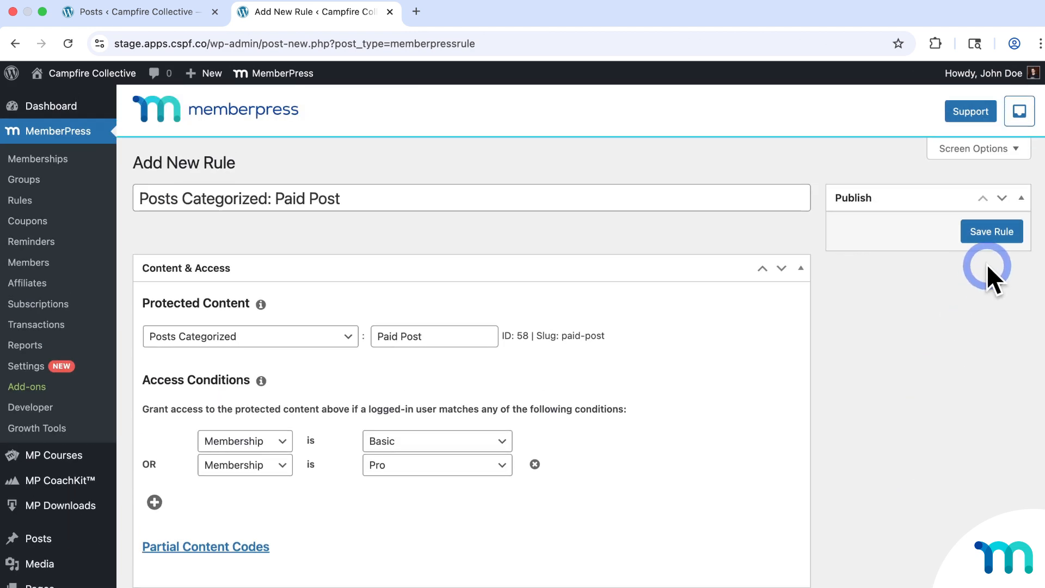
- Save the Paid Post rule and point out the posts' Access column now reading Basic, Pro
{"action": "left_click", "coordinate": [992, 233]}
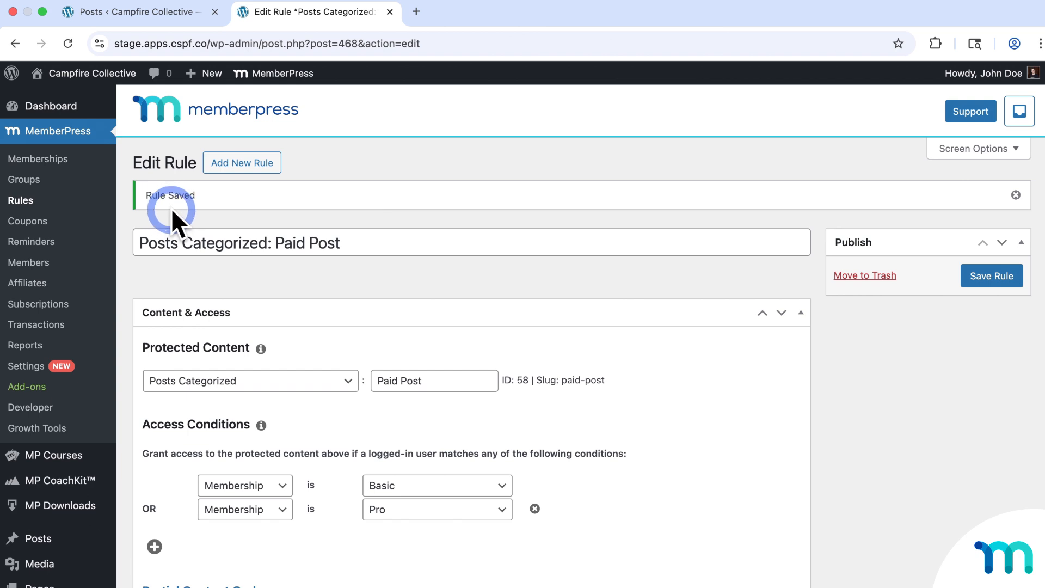
{"action": "left_click", "coordinate": [40, 538]}
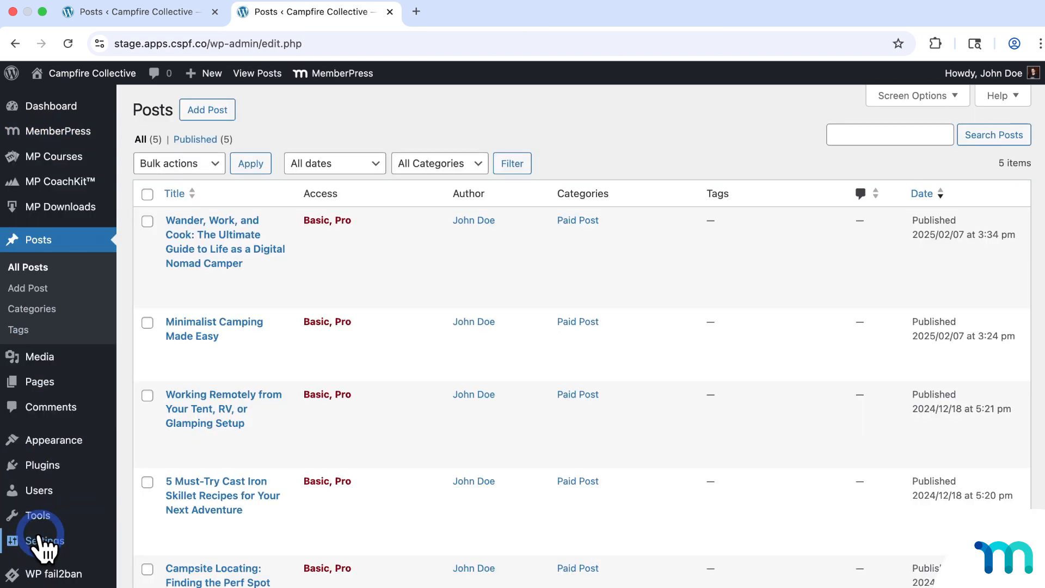
{"action": "mouse_move", "coordinate": [351, 307]}
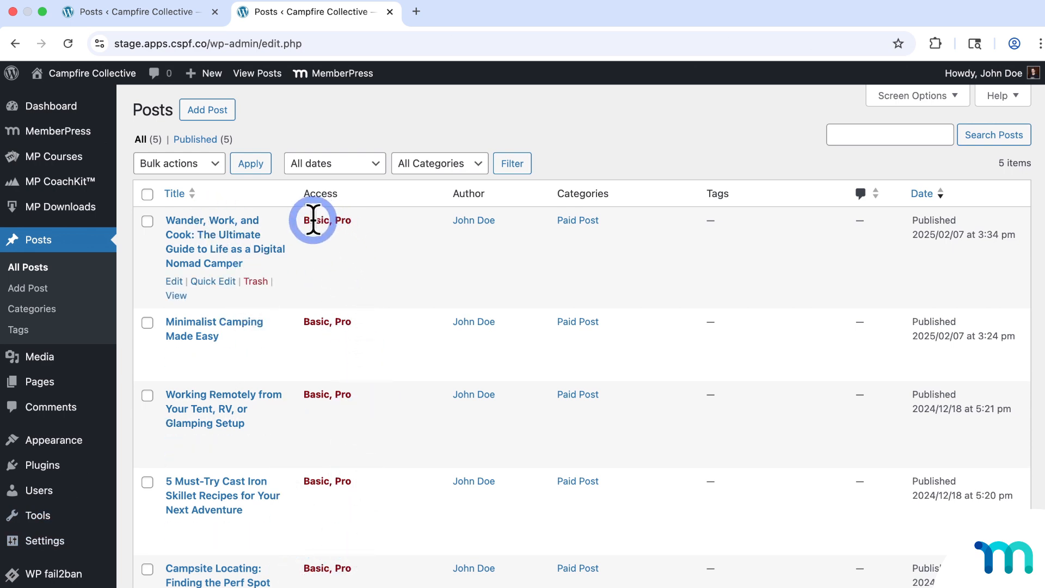
{"action": "left_click_drag", "start_coordinate": [304, 220], "coordinate": [362, 234]}
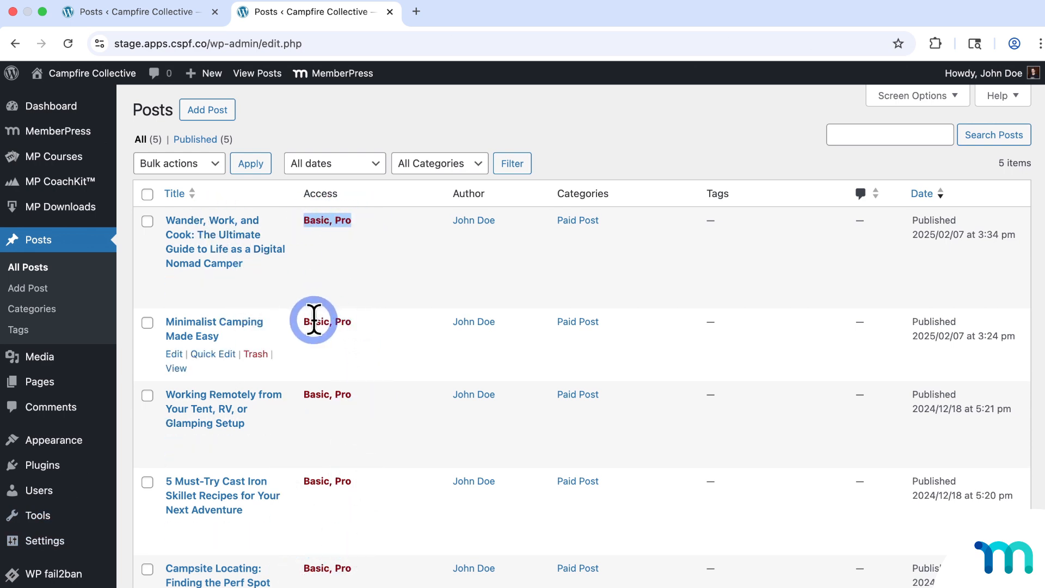
{"action": "left_click_drag", "start_coordinate": [305, 320], "coordinate": [359, 324]}
{"action": "left_click", "coordinate": [331, 429]}
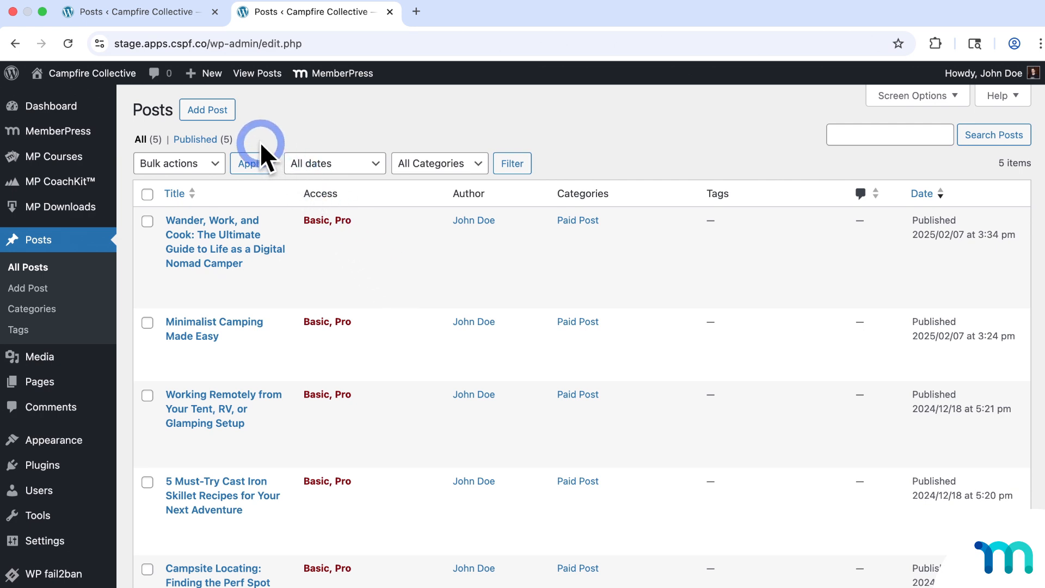
- Publish 'New Post' with body 'the post' in the Paid Post category, then return to the posts list
{"action": "left_click", "coordinate": [233, 116]}
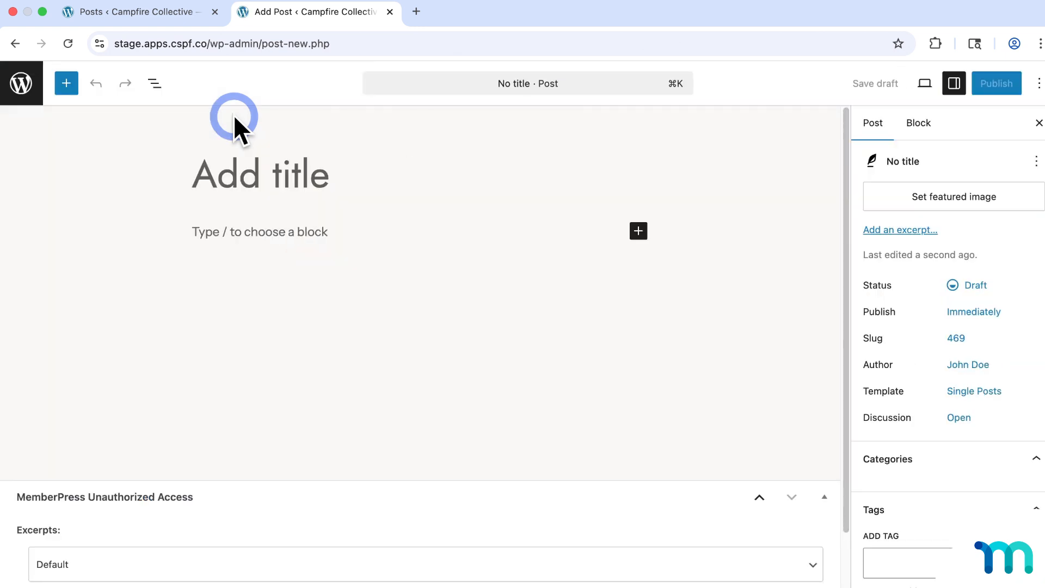
{"action": "type", "text": "New Post"}
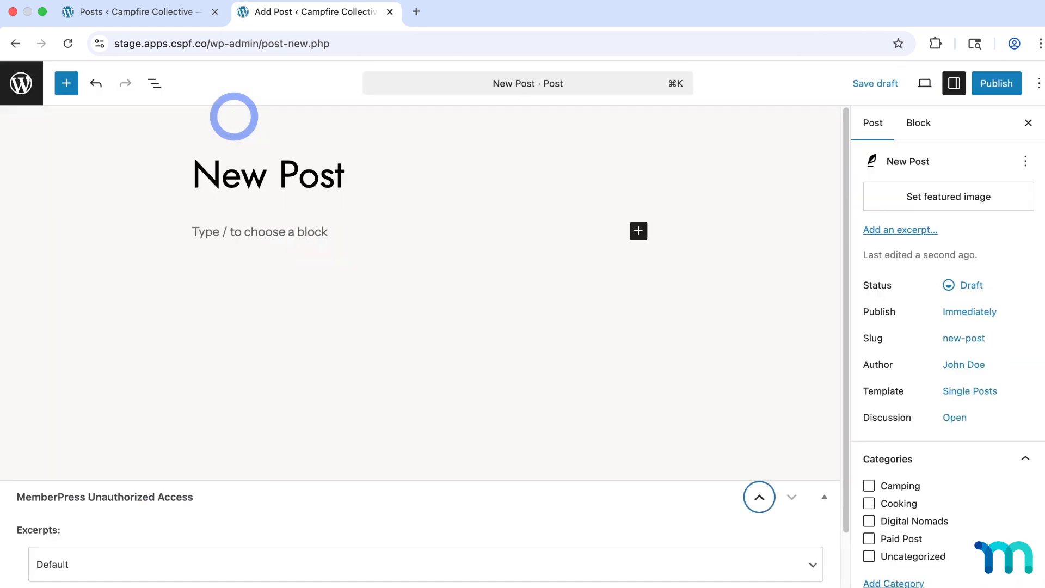
{"action": "left_click", "coordinate": [282, 228]}
{"action": "type", "text": "the pos"}
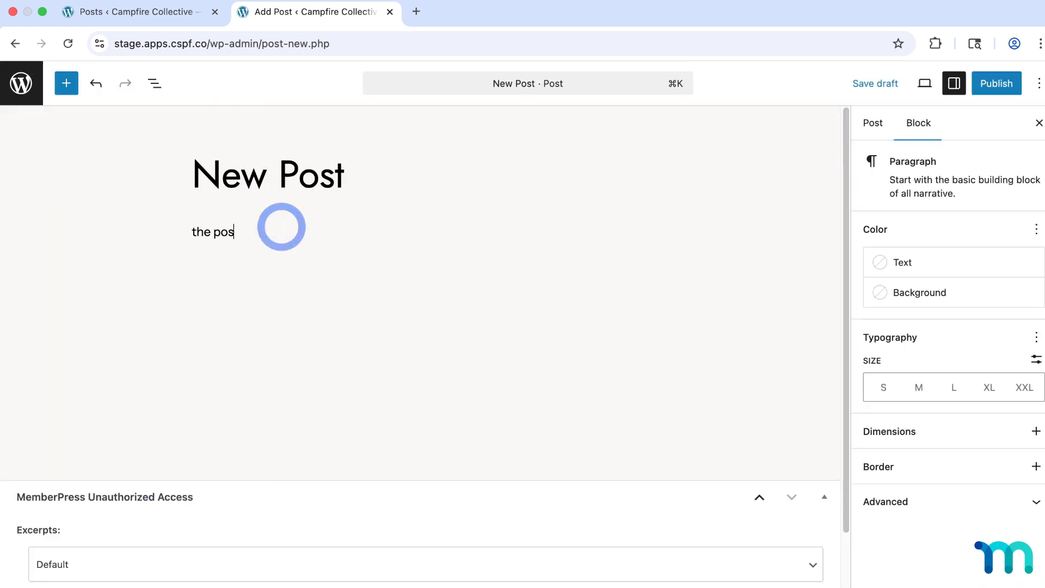
{"action": "type", "text": "t"}
{"action": "left_click", "coordinate": [873, 124]}
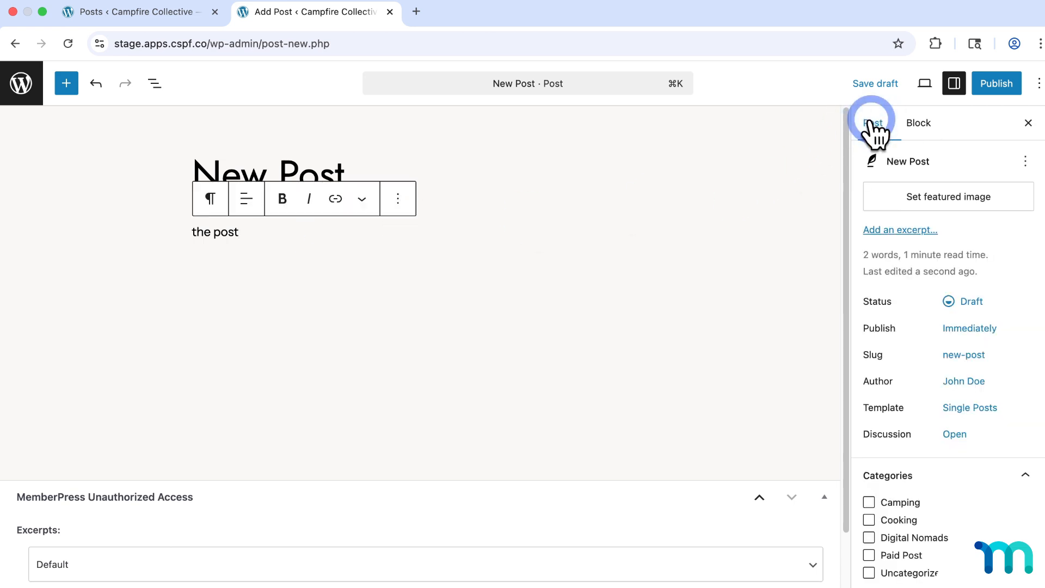
{"action": "scroll", "coordinate": [952, 354], "scroll_direction": "down", "scroll_amount": 3}
{"action": "left_click", "coordinate": [883, 458]}
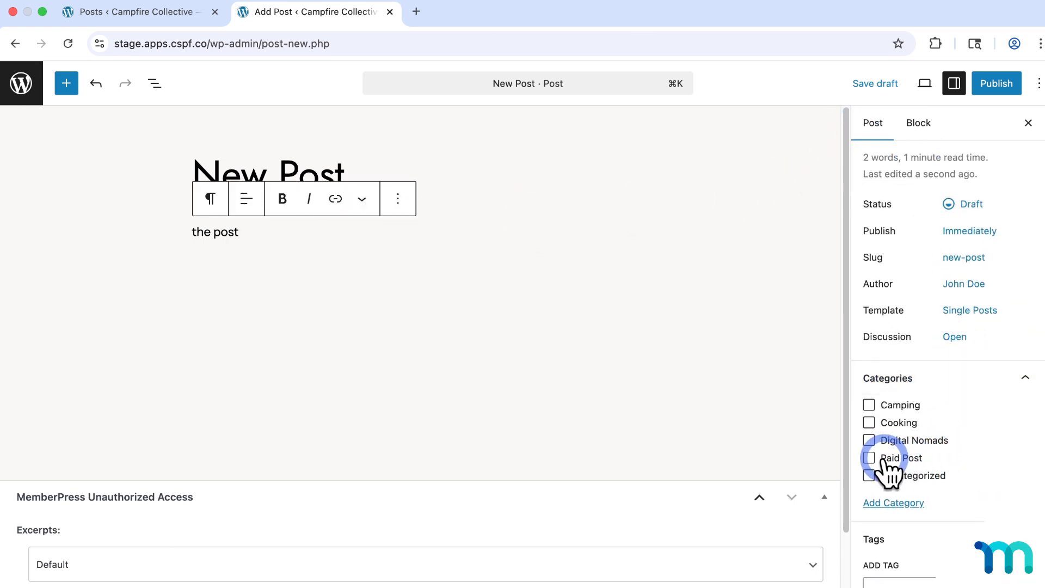
{"action": "left_click", "coordinate": [1003, 80]}
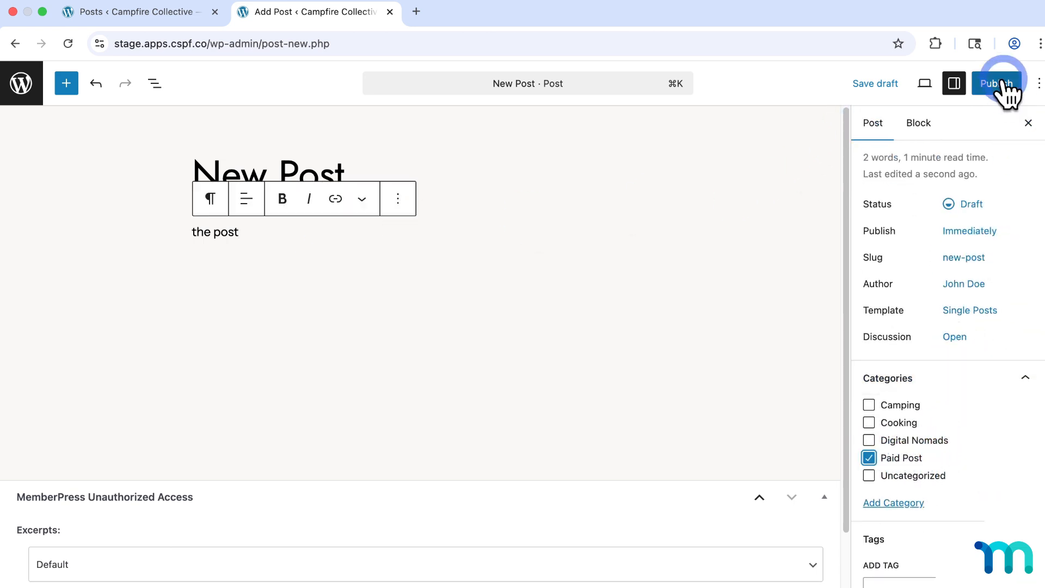
{"action": "left_click", "coordinate": [1003, 83]}
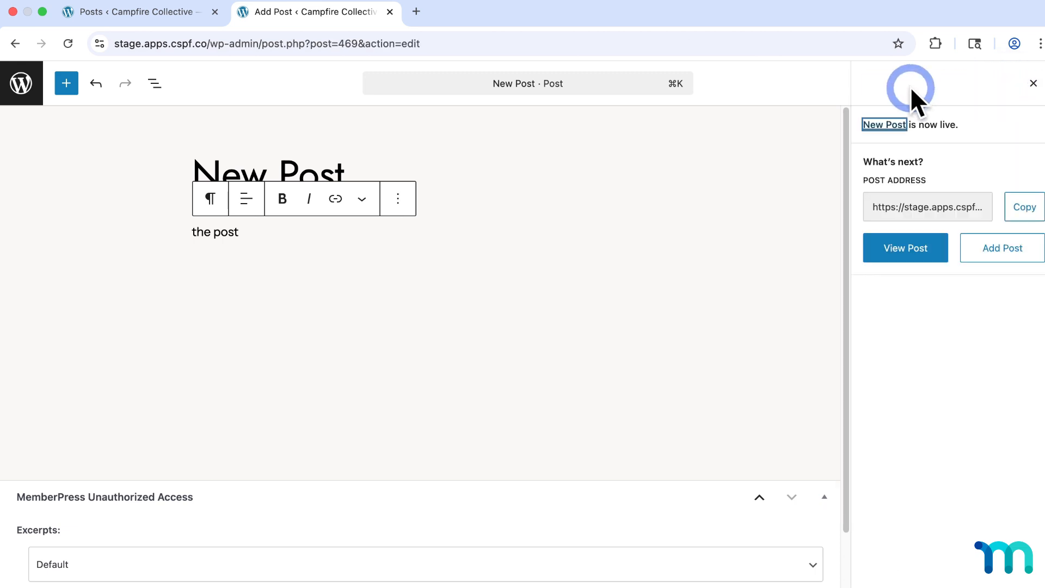
{"action": "left_click", "coordinate": [36, 83]}
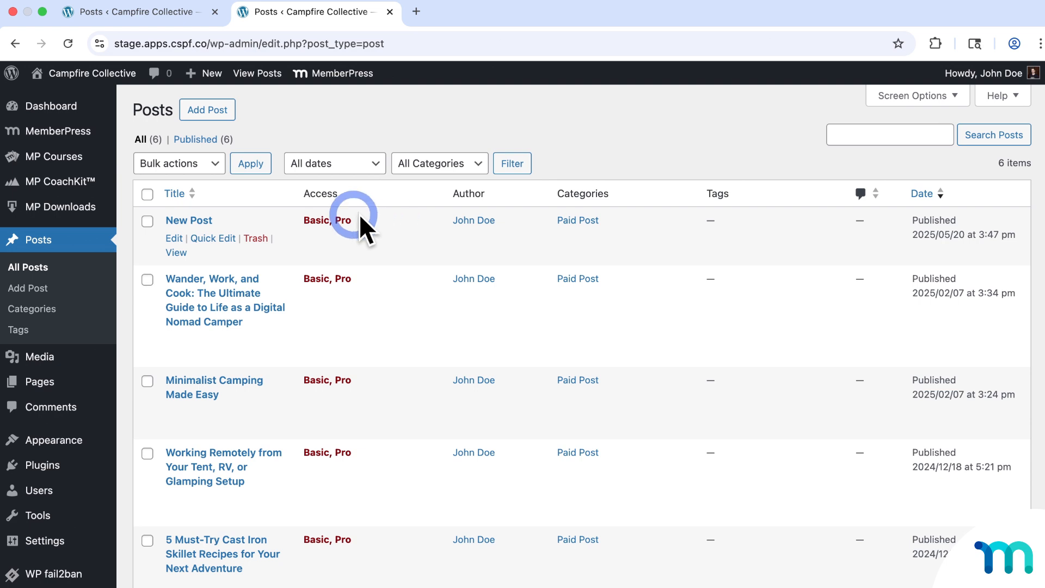
- Open the Paid Post rule from the MemberPress Rules list for editing
{"action": "mouse_move", "coordinate": [98, 134]}
{"action": "left_click", "coordinate": [143, 180]}
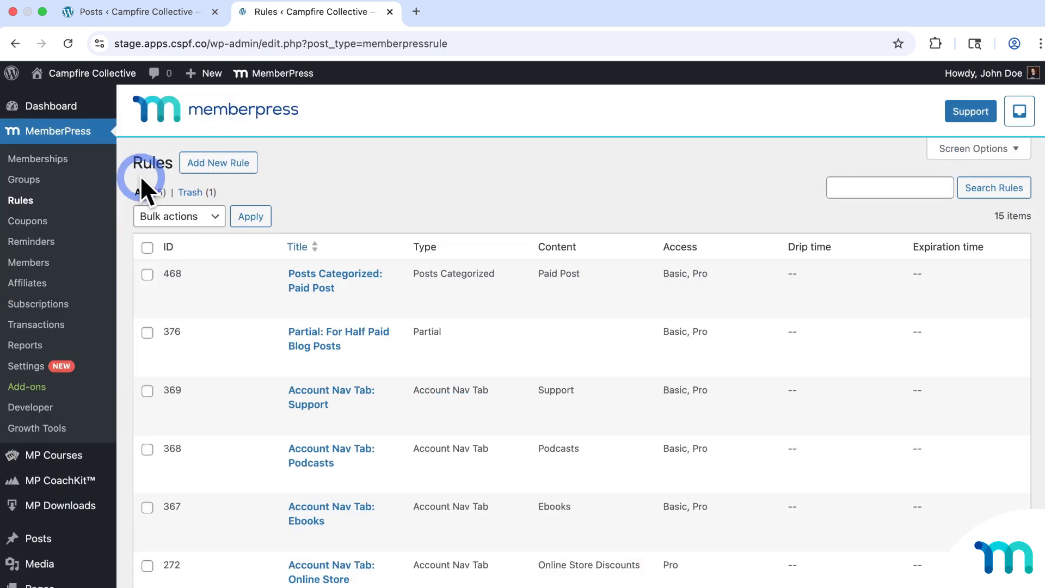
{"action": "left_click", "coordinate": [329, 274]}
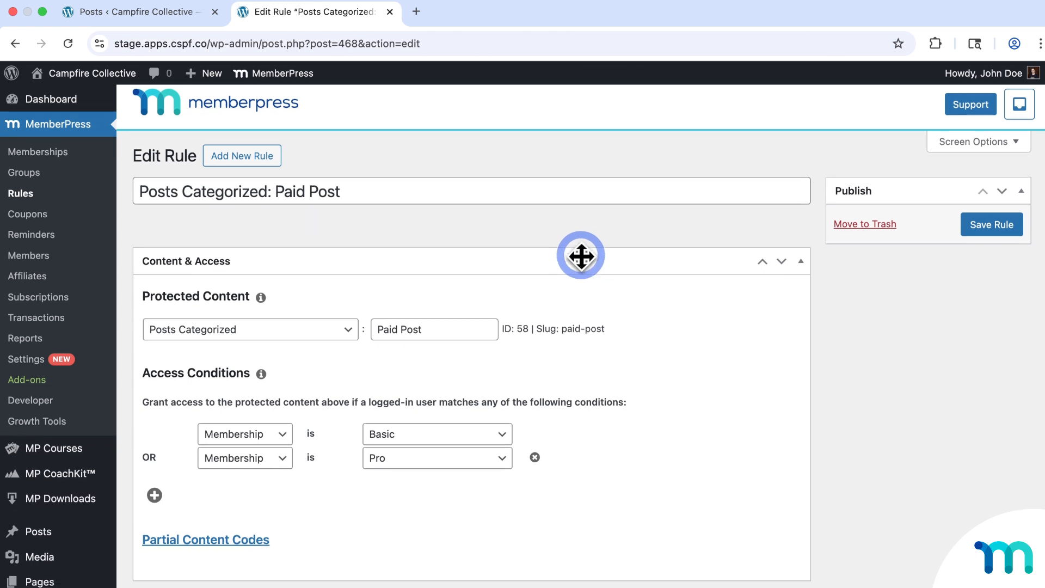
{"action": "scroll", "coordinate": [599, 261], "scroll_direction": "down", "scroll_amount": 5}
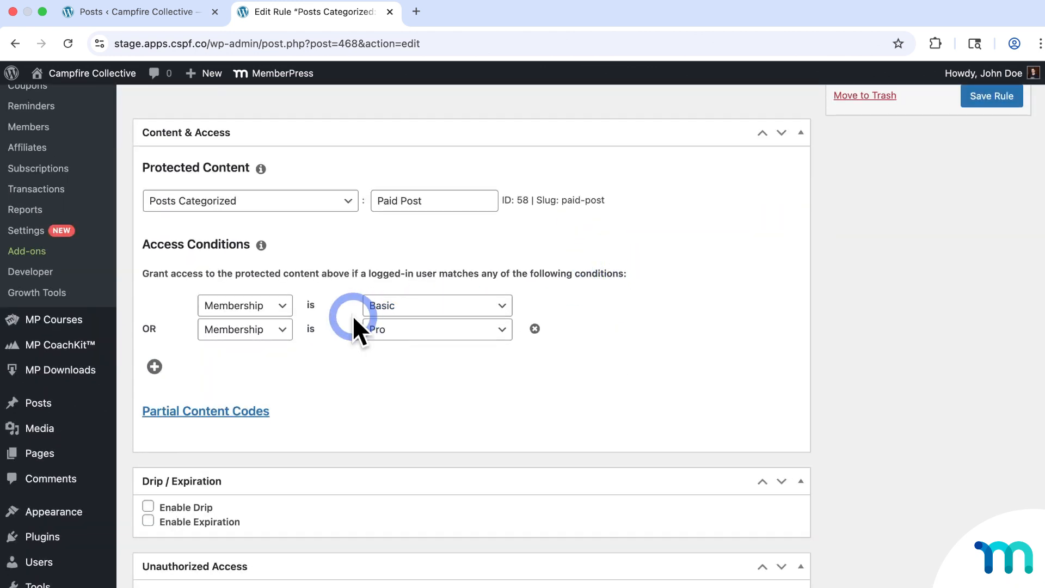
- Add a Free membership access condition, then delete it so only Basic or Pro remain
{"action": "left_click", "coordinate": [154, 367]}
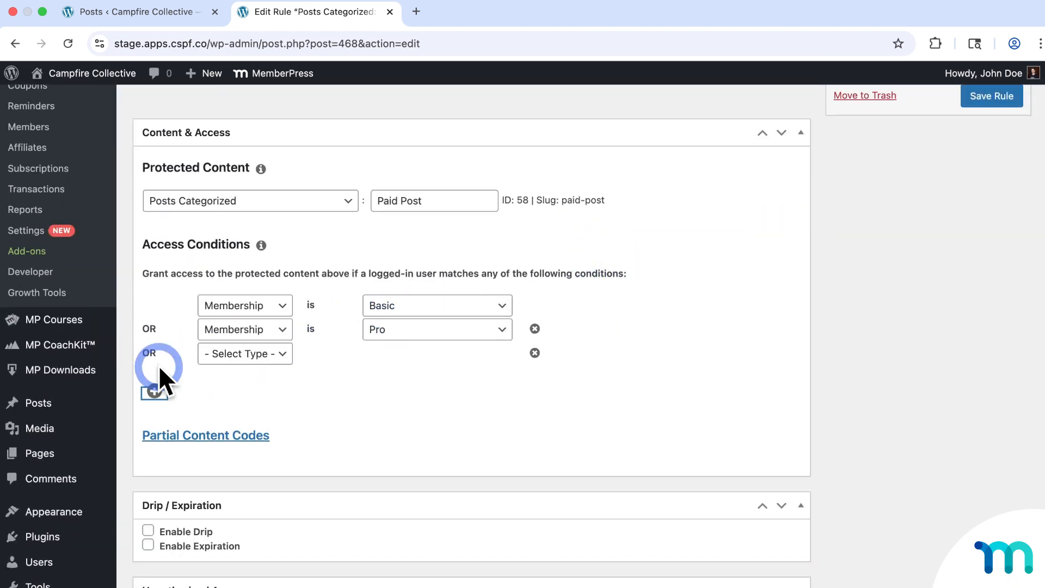
{"action": "left_click", "coordinate": [261, 357]}
{"action": "left_click", "coordinate": [277, 369]}
{"action": "left_click", "coordinate": [478, 359]}
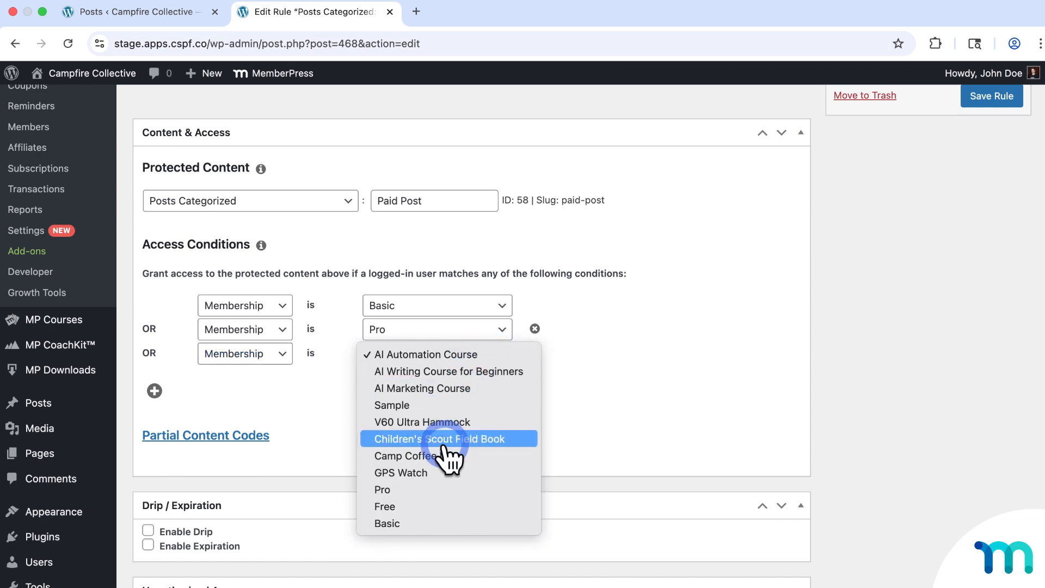
{"action": "left_click", "coordinate": [420, 506]}
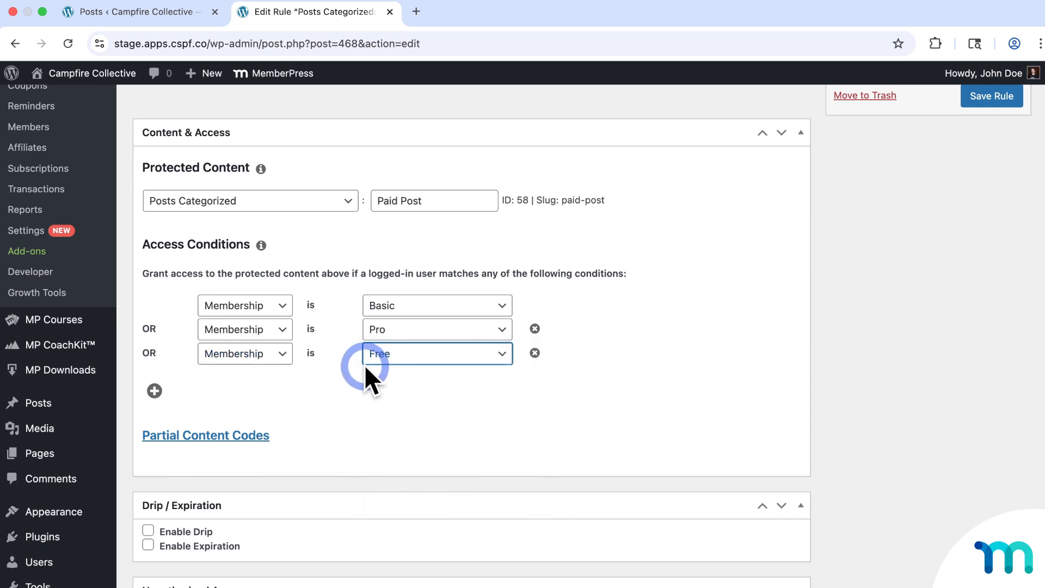
{"action": "left_click", "coordinate": [613, 368]}
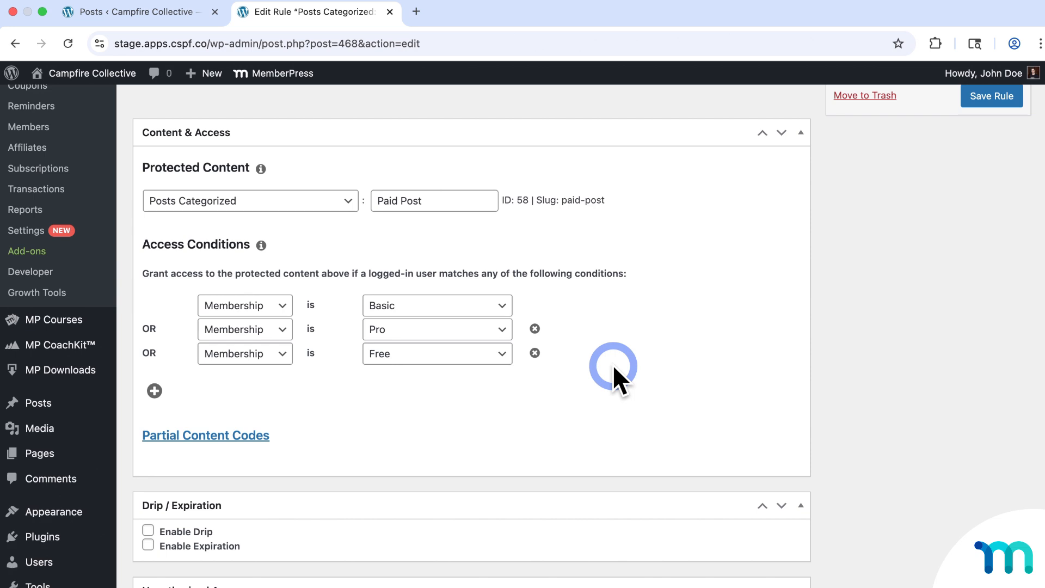
{"action": "left_click", "coordinate": [536, 352]}
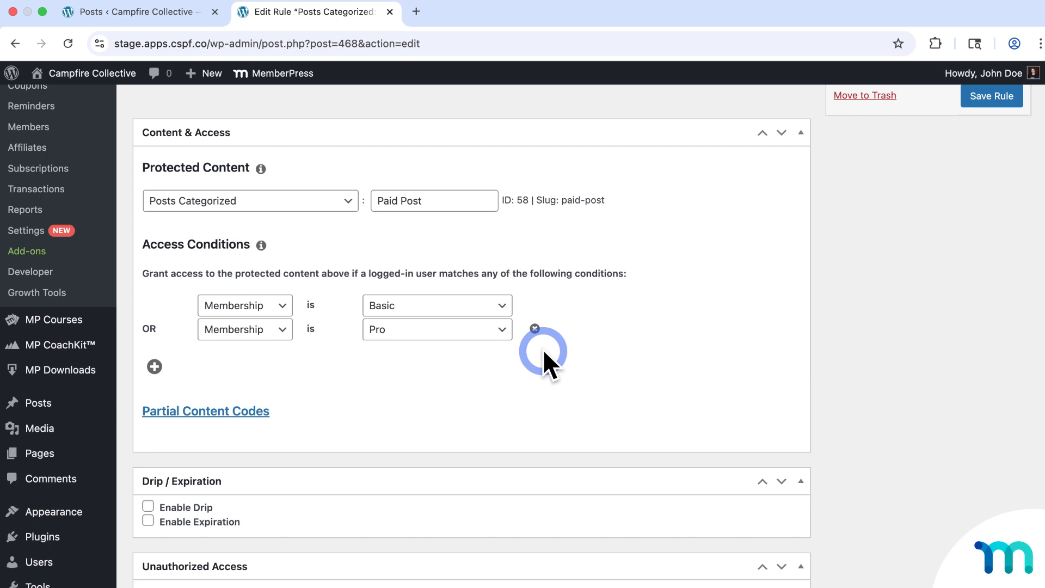
- Open the public site in a private window and open the Wander, Work, and Cook blog post
{"action": "mouse_move", "coordinate": [122, 79]}
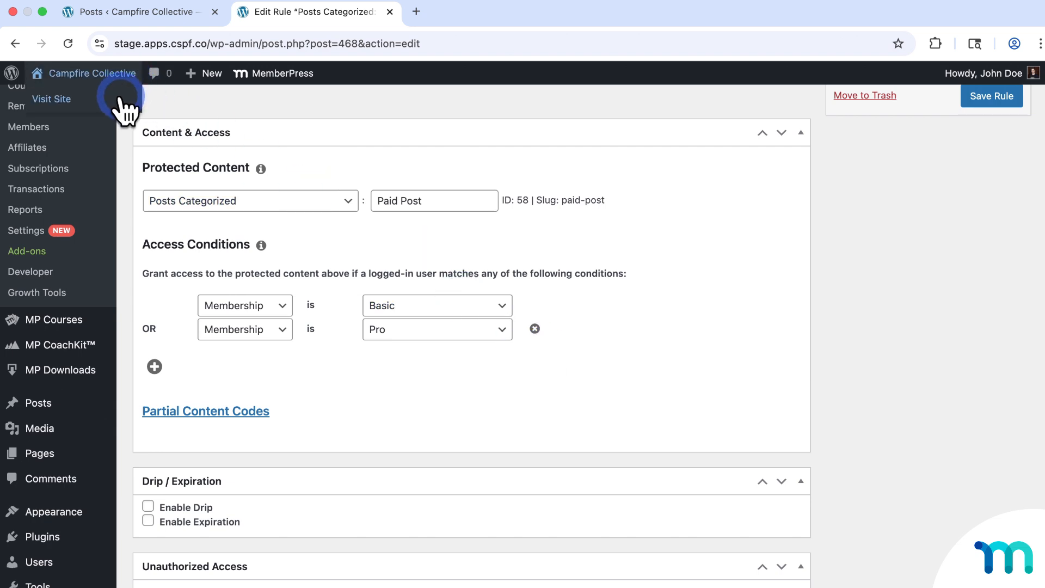
{"action": "right_click", "coordinate": [121, 99]}
{"action": "left_click", "coordinate": [206, 138]}
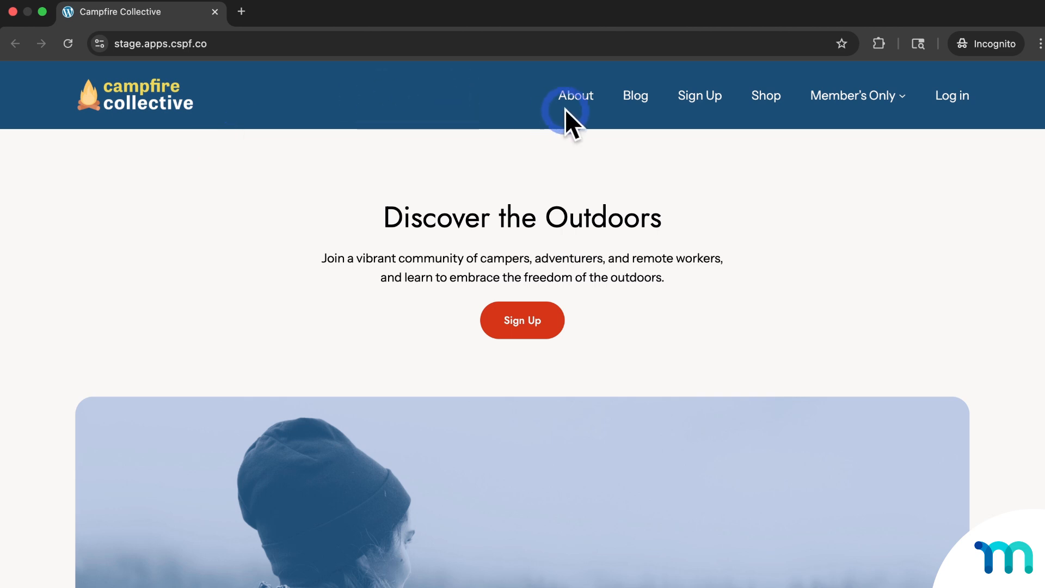
{"action": "left_click", "coordinate": [636, 98]}
{"action": "scroll", "coordinate": [434, 267], "scroll_direction": "down", "scroll_amount": 5}
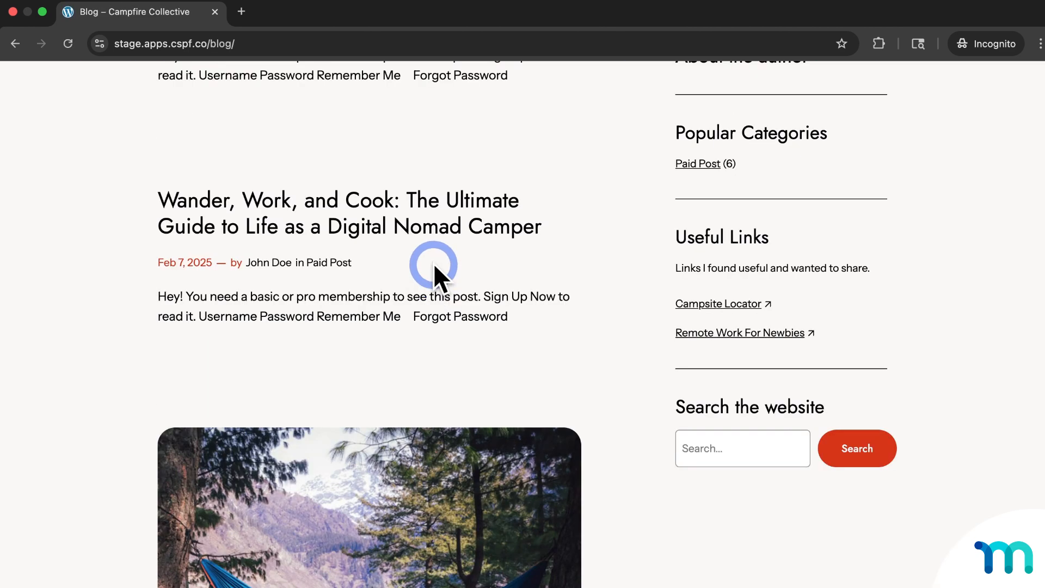
{"action": "left_click", "coordinate": [427, 207]}
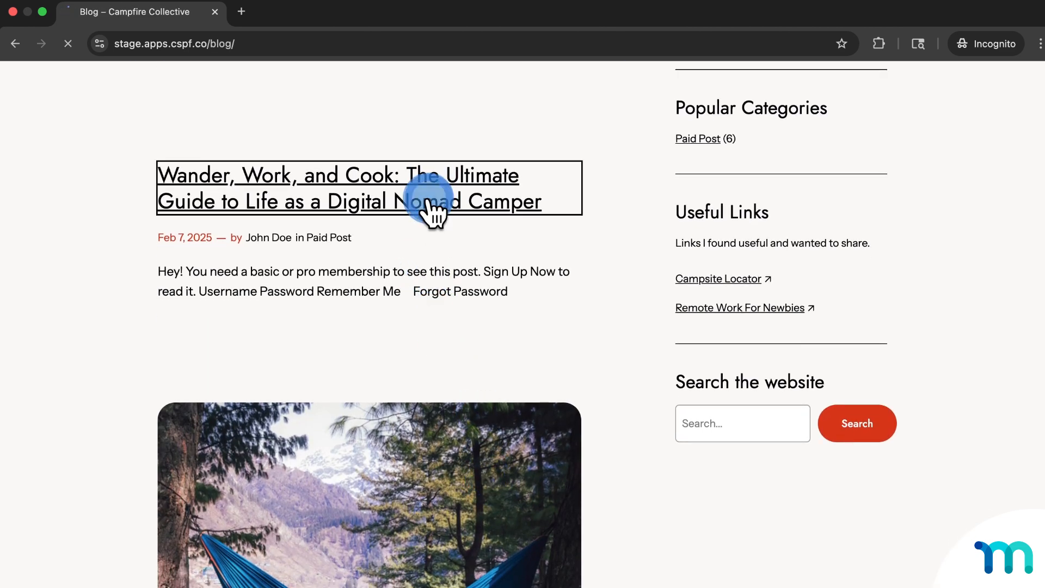
- Read the post's membership restriction notice, then follow Sign Up Now to the Memberships page
{"action": "scroll", "coordinate": [473, 233], "scroll_direction": "down", "scroll_amount": 2}
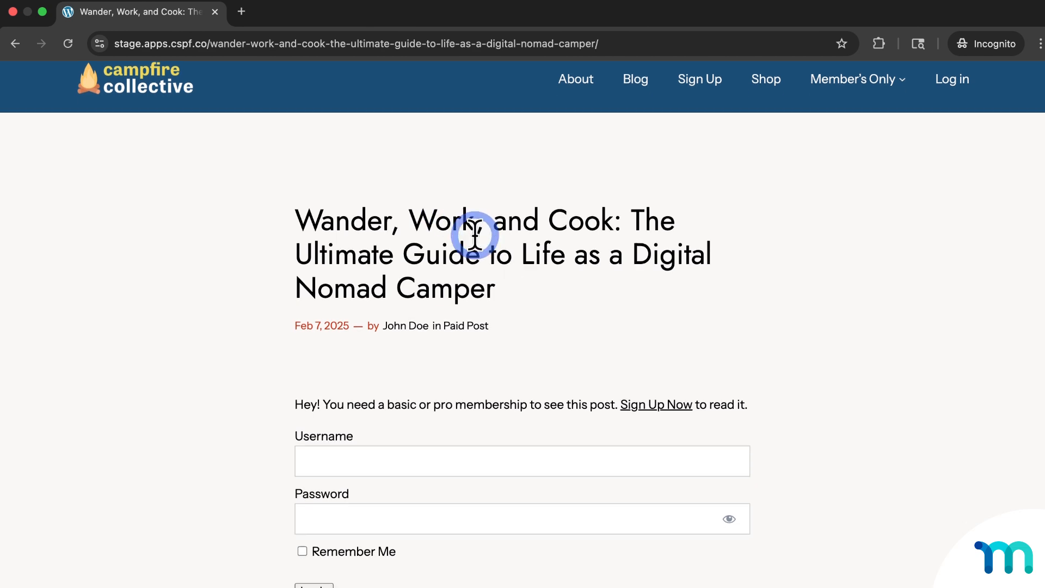
{"action": "left_click_drag", "start_coordinate": [295, 346], "coordinate": [759, 344]}
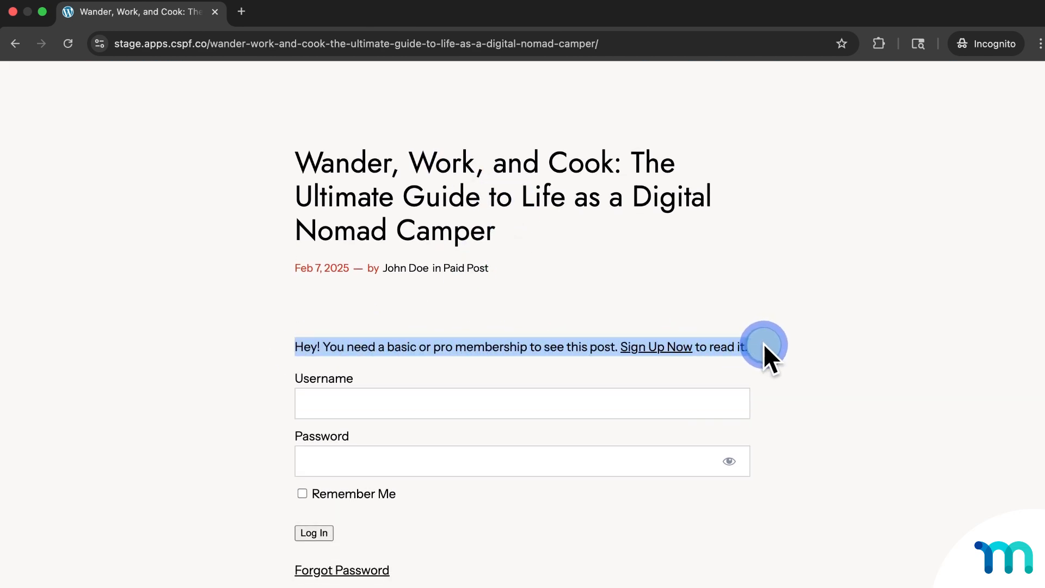
{"action": "left_click", "coordinate": [766, 344]}
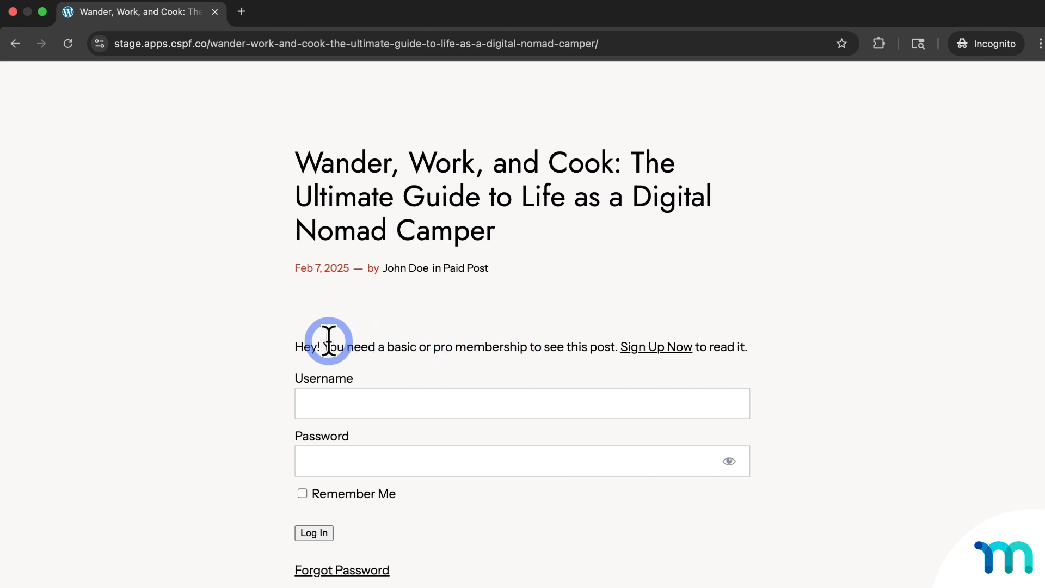
{"action": "scroll", "coordinate": [808, 341], "scroll_direction": "down", "scroll_amount": 2}
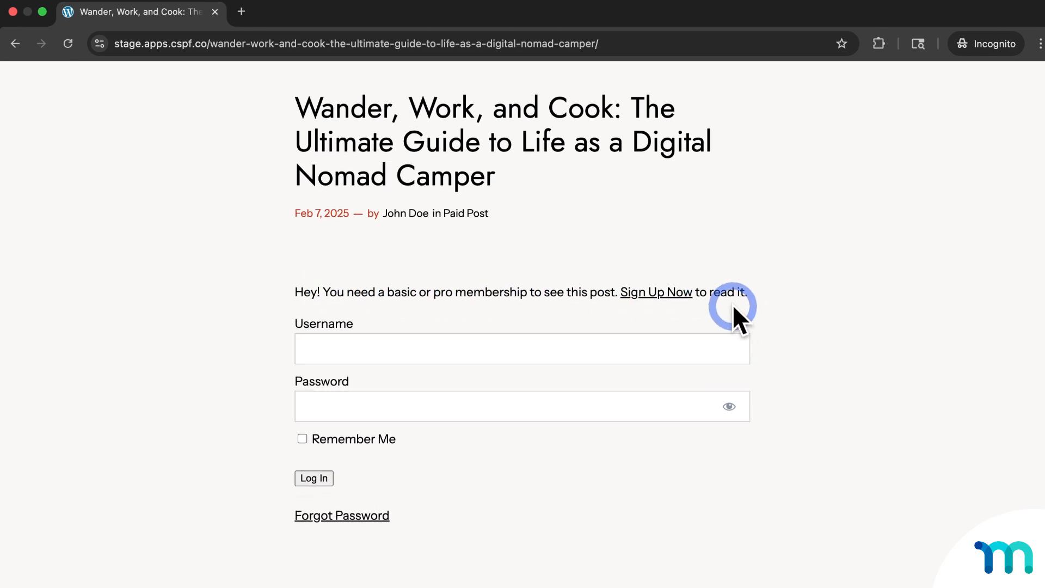
{"action": "left_click", "coordinate": [683, 292]}
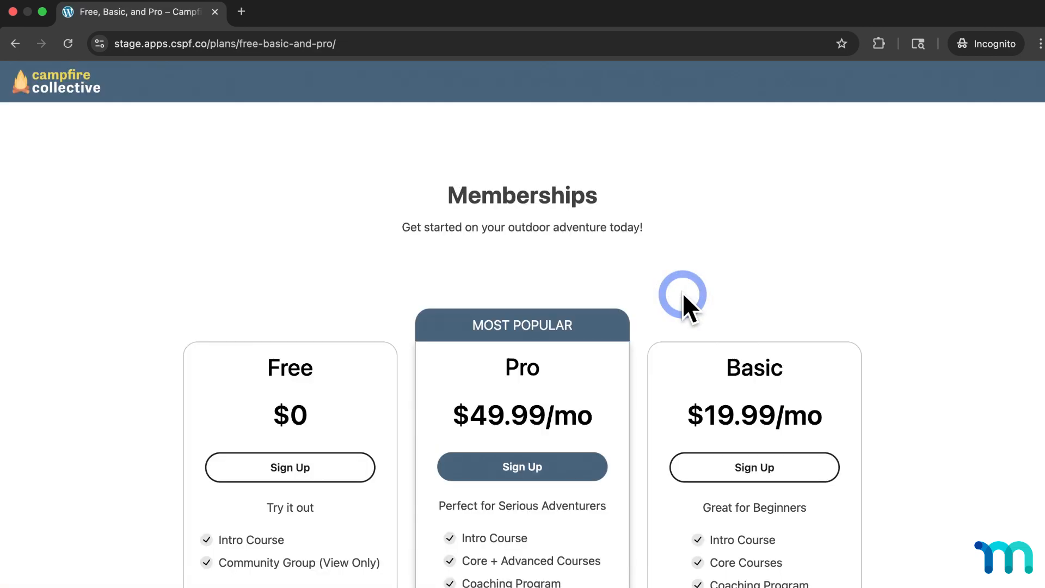
{"action": "scroll", "coordinate": [682, 292], "scroll_direction": "down", "scroll_amount": 5}
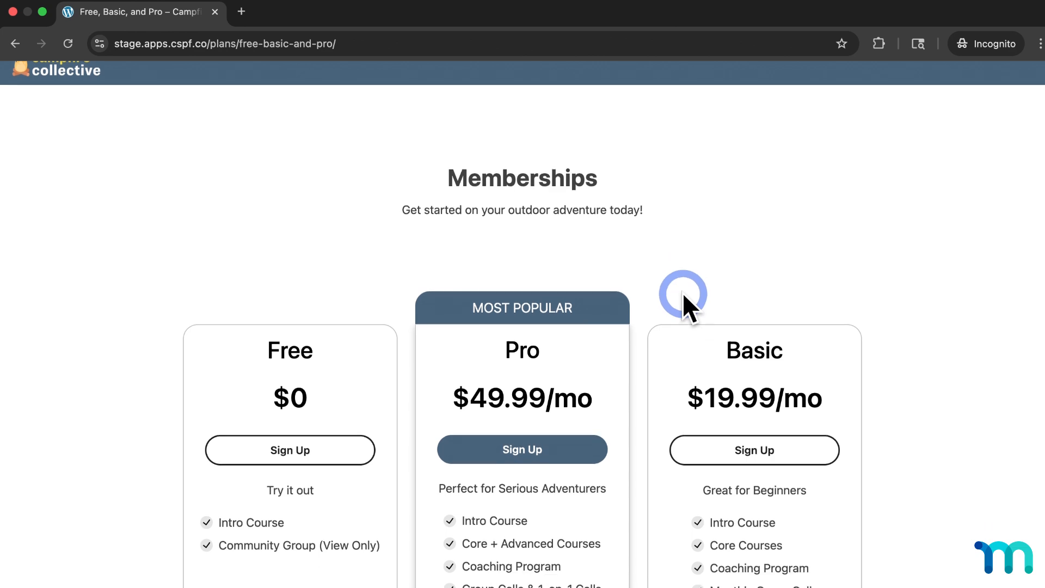
- Start the Pro checkout and fill in the member's first and last name and billing address
{"action": "left_click", "coordinate": [579, 285]}
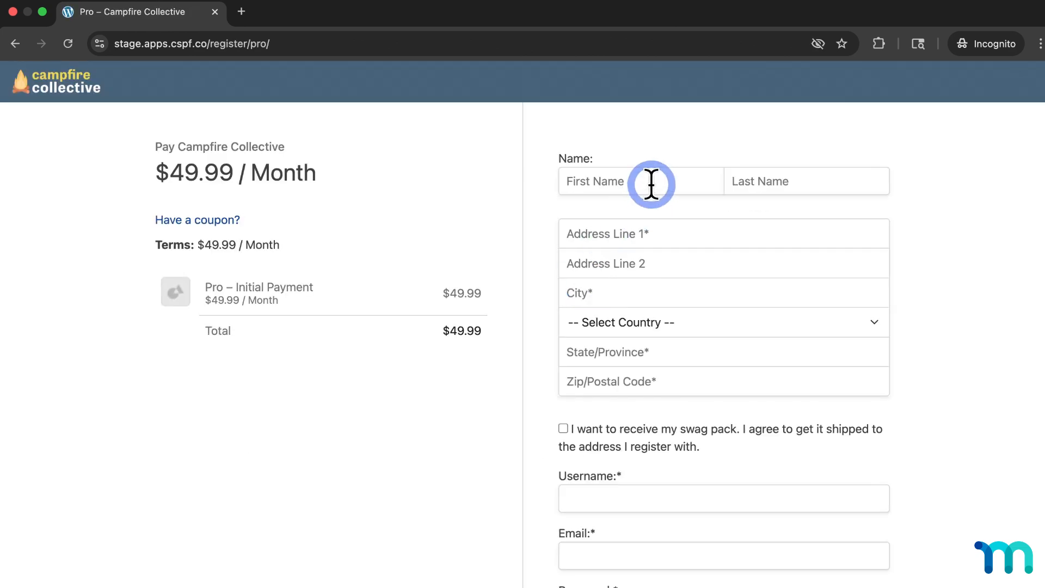
{"action": "type", "text": "Jeremy"}
{"action": "key", "text": "Tab"}
{"action": "type", "text": "Doe"}
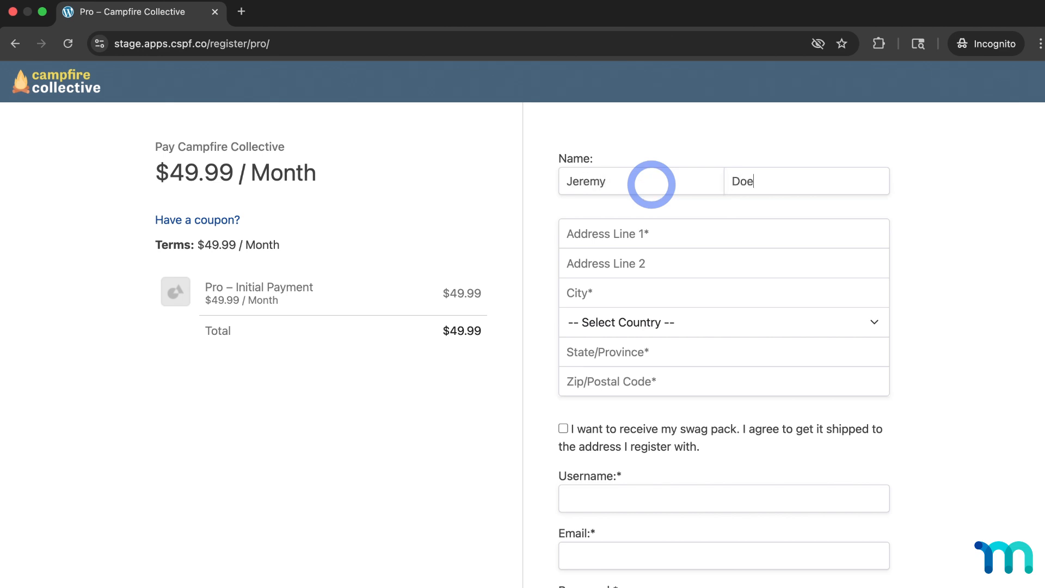
{"action": "key", "text": "Tab"}
{"action": "type", "text": "111 Main St"}
{"action": "key", "text": "Tab"}
{"action": "key", "text": "Tab"}
{"action": "type", "text": "New York"}
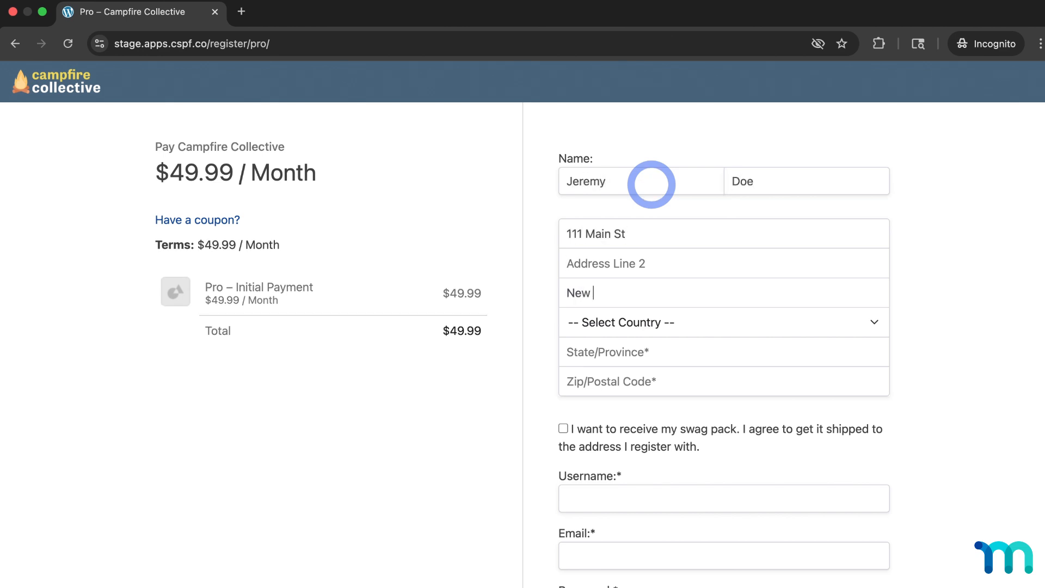
{"action": "key", "text": "Tab"}
{"action": "key", "text": "u"}
{"action": "key", "text": "Tab"}
{"action": "key", "text": "t"}
{"action": "key", "text": "Tab"}
{"action": "type", "text": "90210"}
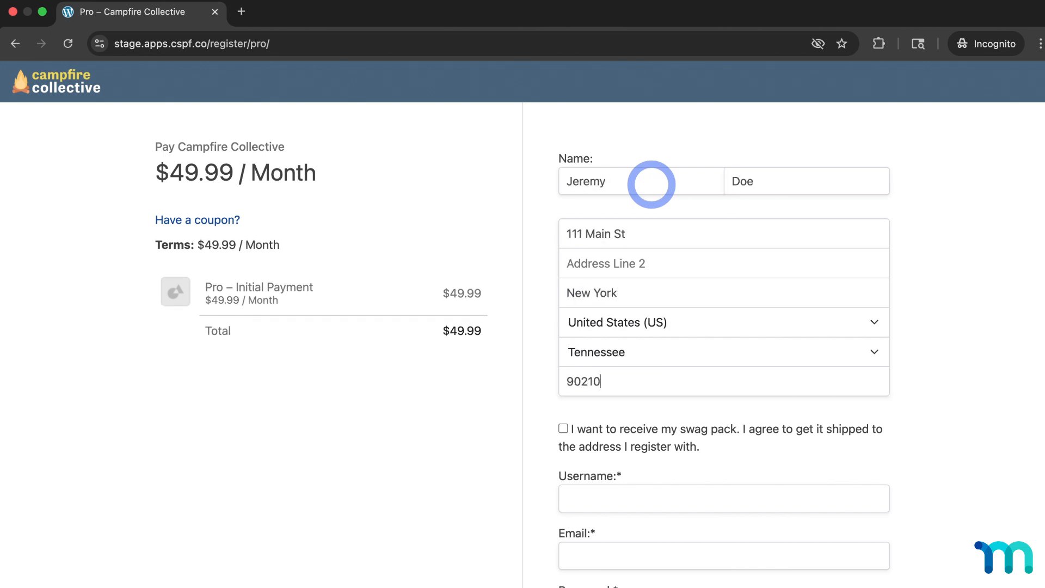
- Enter the new member's username, e-mail address, and account password with confirmation
{"action": "key", "text": "Tab"}
{"action": "key", "text": "Tab"}
{"action": "type", "text": "jeremydoe"}
{"action": "key", "text": "Tab"}
{"action": "type", "text": "jered"}
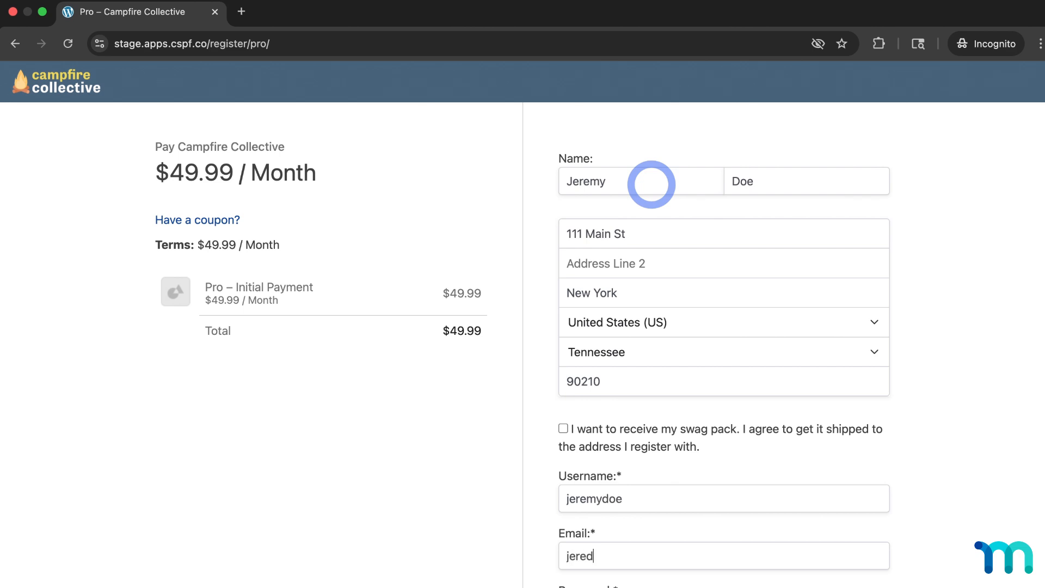
{"action": "key", "text": "BackSpace"}
{"action": "type", "text": "mydoe@m"}
{"action": "key", "text": "BackSpace"}
{"action": "type", "text": "email.com"}
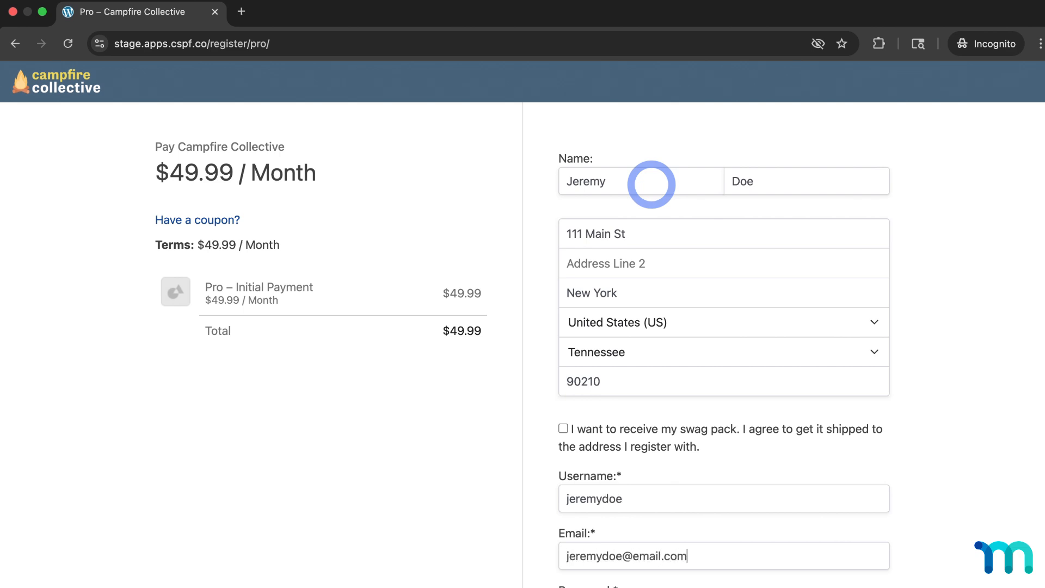
{"action": "scroll", "coordinate": [651, 185], "scroll_direction": "down", "scroll_amount": 3}
{"action": "left_click", "coordinate": [678, 433]}
{"action": "type", "text": "••••••••"}
{"action": "key", "text": "Tab"}
{"action": "type", "text": "••••••••"}
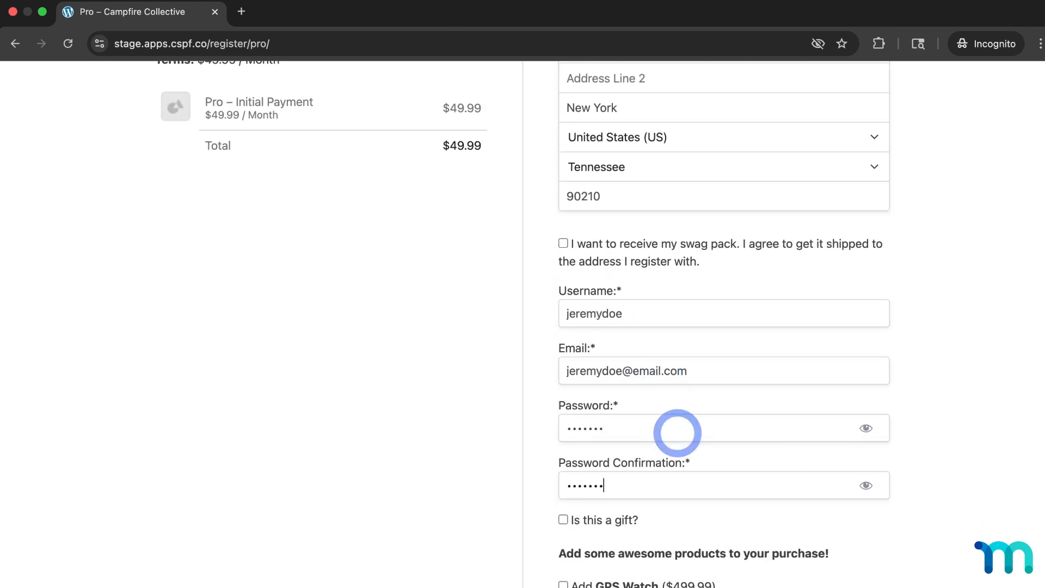
- Enter the test card details, accept Terms of Service and privacy policy, and submit the $49.99/month sign-up
{"action": "scroll", "coordinate": [677, 433], "scroll_direction": "down", "scroll_amount": 7}
{"action": "left_click", "coordinate": [606, 546]}
{"action": "scroll", "coordinate": [606, 546], "scroll_direction": "down", "scroll_amount": 5}
{"action": "type", "text": "424"}
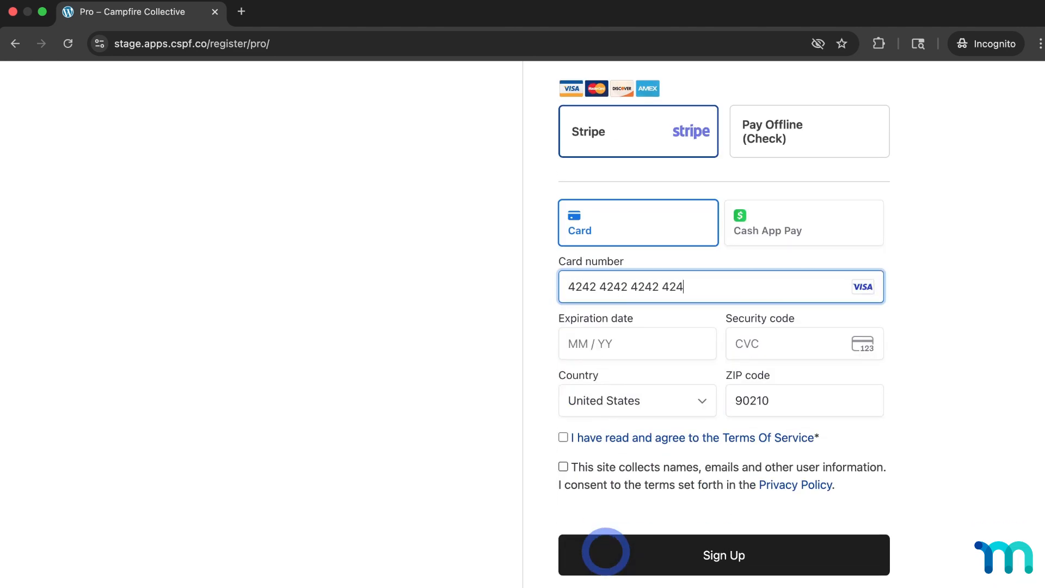
{"action": "type", "text": "24242424242421229111"}
{"action": "left_click", "coordinate": [563, 437]}
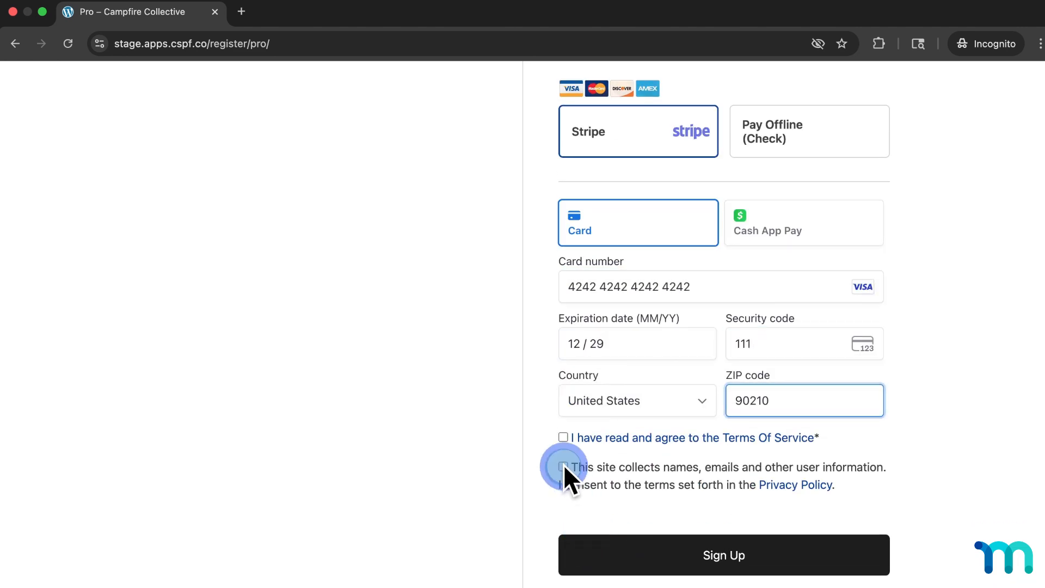
{"action": "left_click", "coordinate": [563, 467]}
{"action": "left_click", "coordinate": [657, 566]}
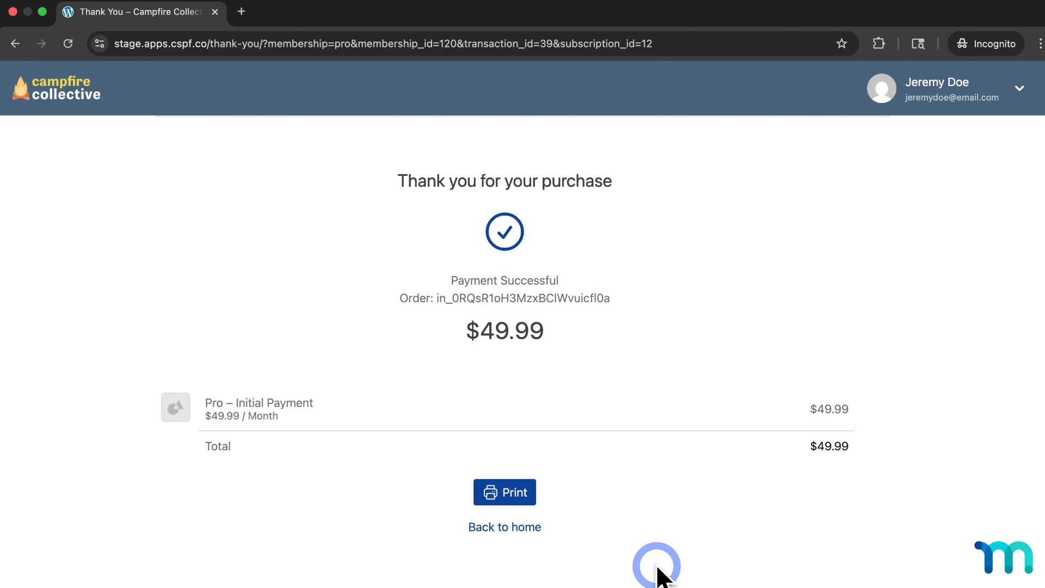
- As the new Pro member, open Wander, Work, and Cook from the Blog and scroll through the full article
{"action": "left_click", "coordinate": [82, 87]}
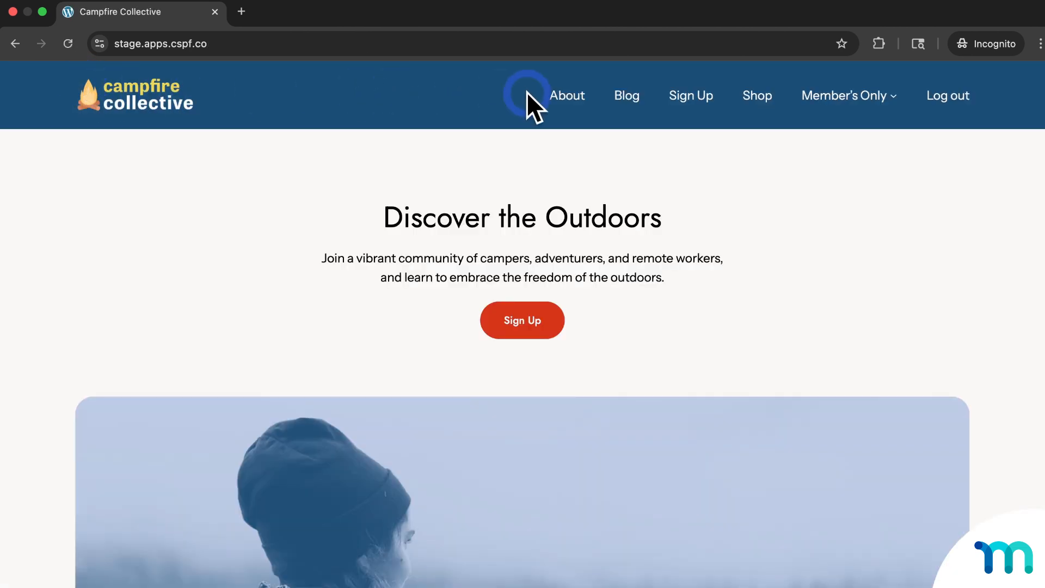
{"action": "left_click", "coordinate": [630, 104]}
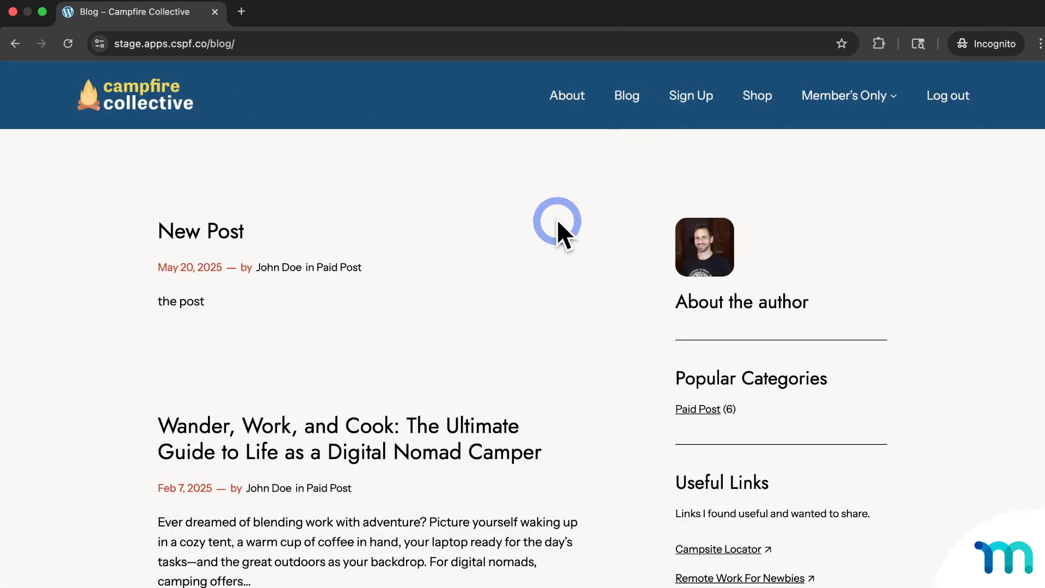
{"action": "scroll", "coordinate": [557, 220], "scroll_direction": "down", "scroll_amount": 3}
{"action": "scroll", "coordinate": [559, 229], "scroll_direction": "down", "scroll_amount": 2}
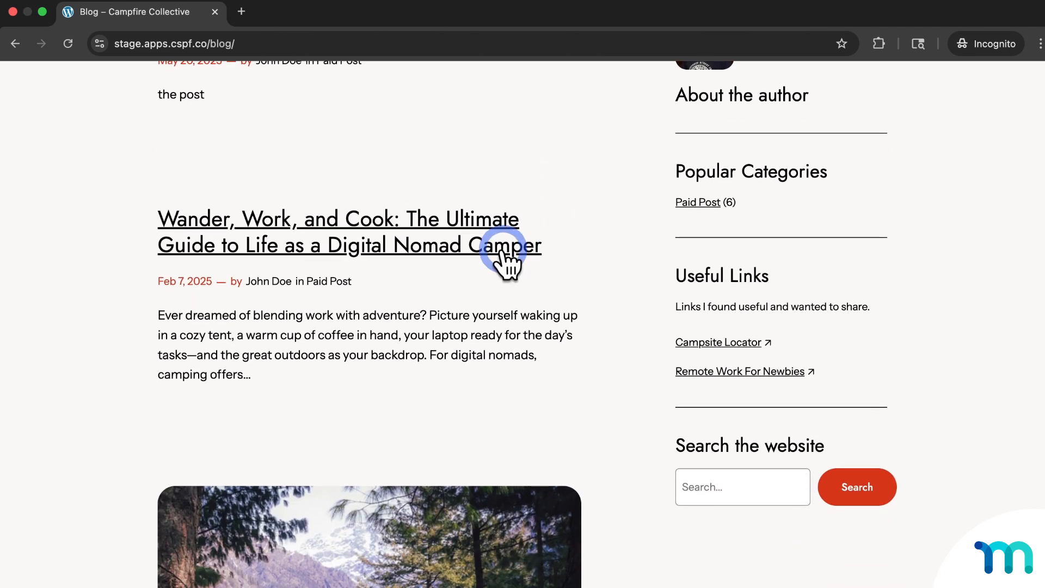
{"action": "left_click", "coordinate": [501, 251]}
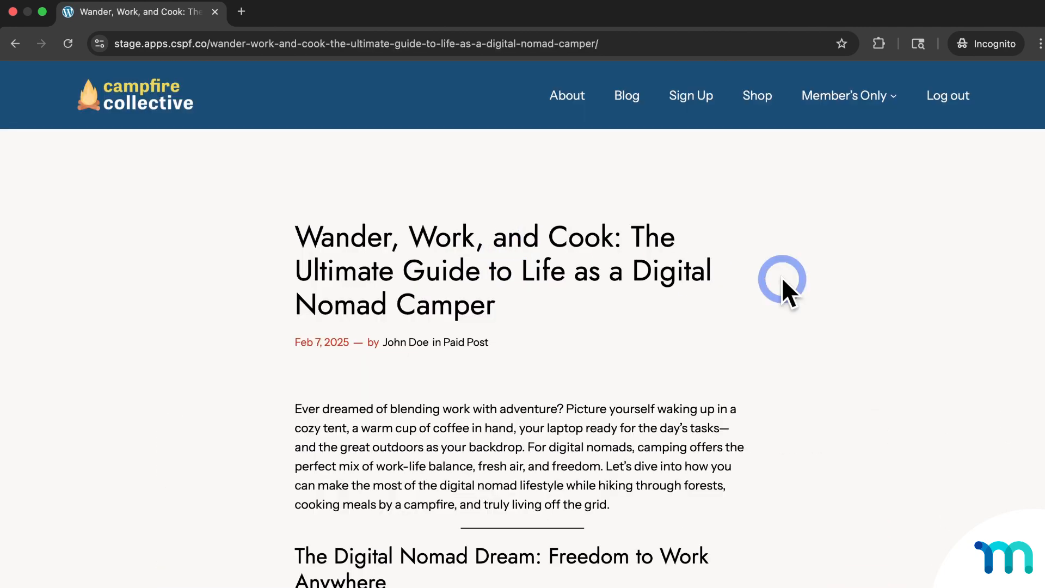
{"action": "scroll", "coordinate": [831, 284], "scroll_direction": "down", "scroll_amount": 1}
{"action": "scroll", "coordinate": [831, 286], "scroll_direction": "down", "scroll_amount": 7}
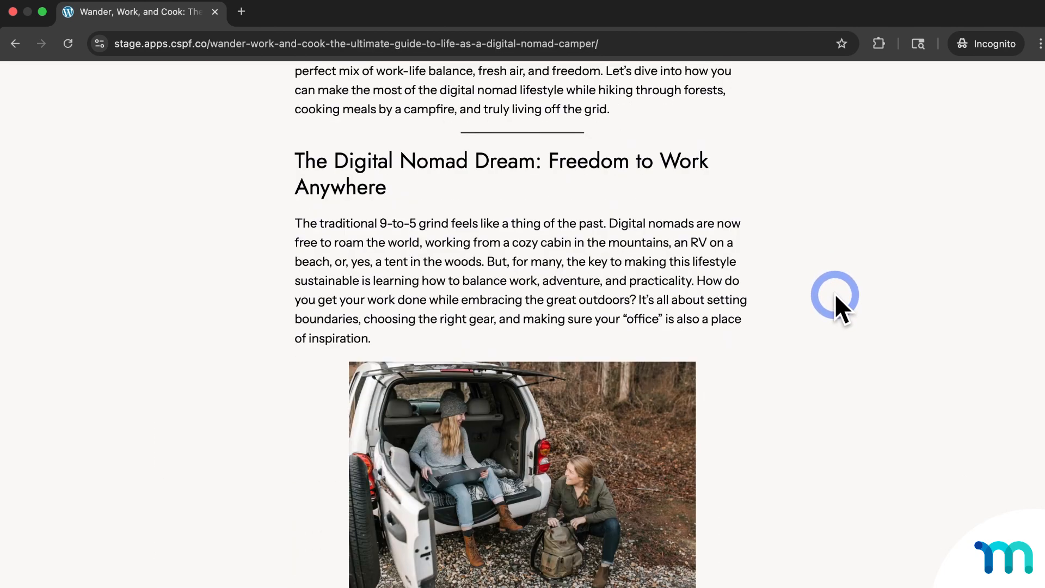
{"action": "scroll", "coordinate": [835, 294], "scroll_direction": "down", "scroll_amount": 15}
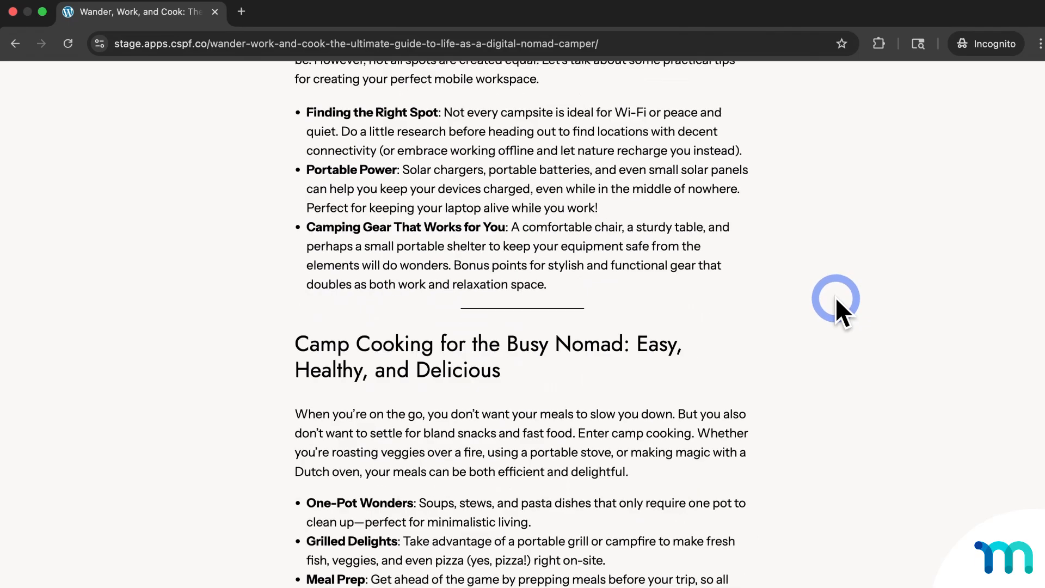
{"action": "scroll", "coordinate": [837, 300], "scroll_direction": "up", "scroll_amount": 15}
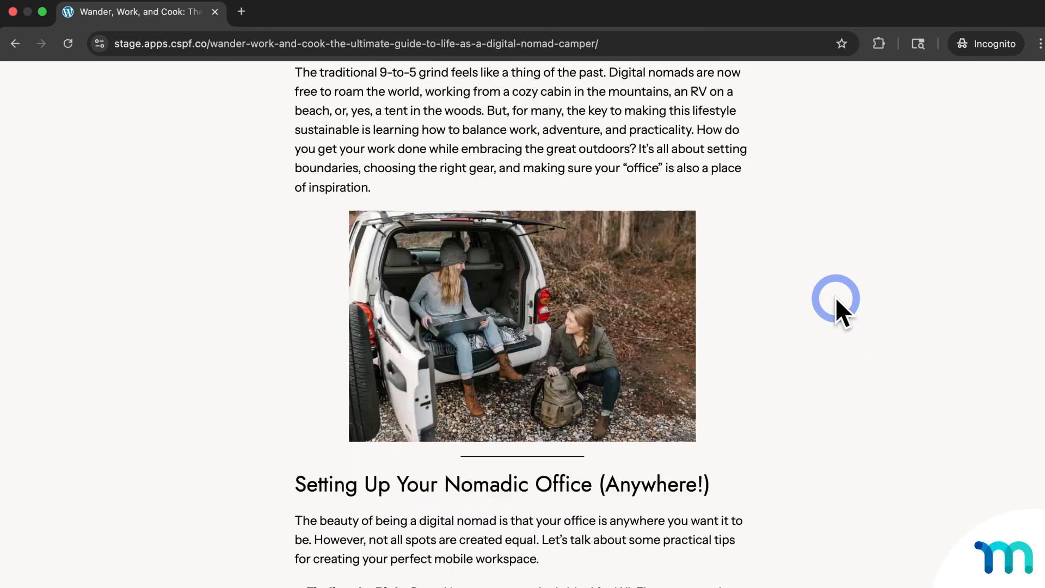
{"action": "scroll", "coordinate": [837, 299], "scroll_direction": "up", "scroll_amount": 9}
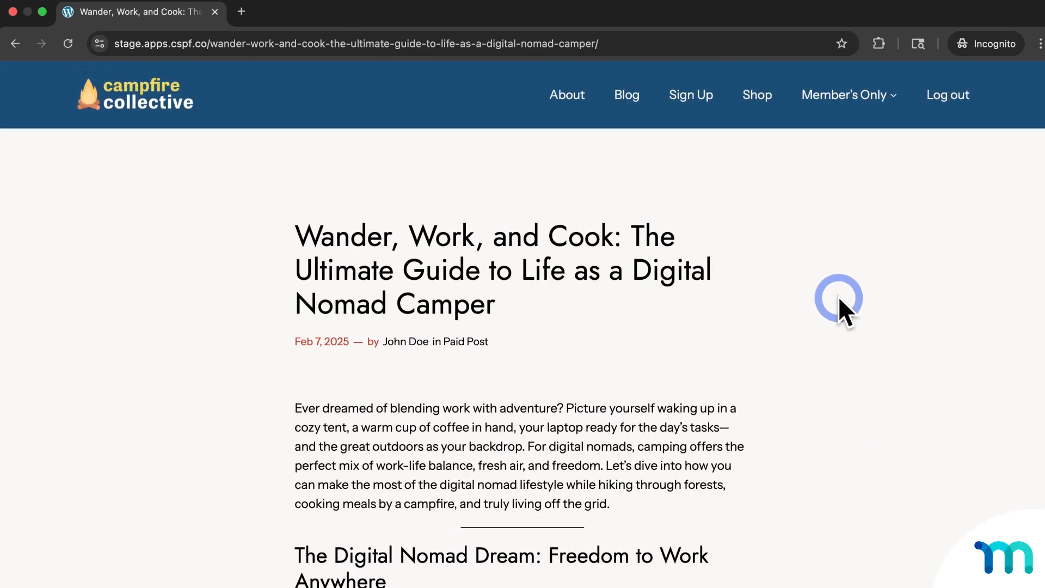
- Log out, then reopen Wander, Work, and Cook from the Blog to see the Basic-or-Pro restriction and login form
{"action": "left_click", "coordinate": [954, 100]}
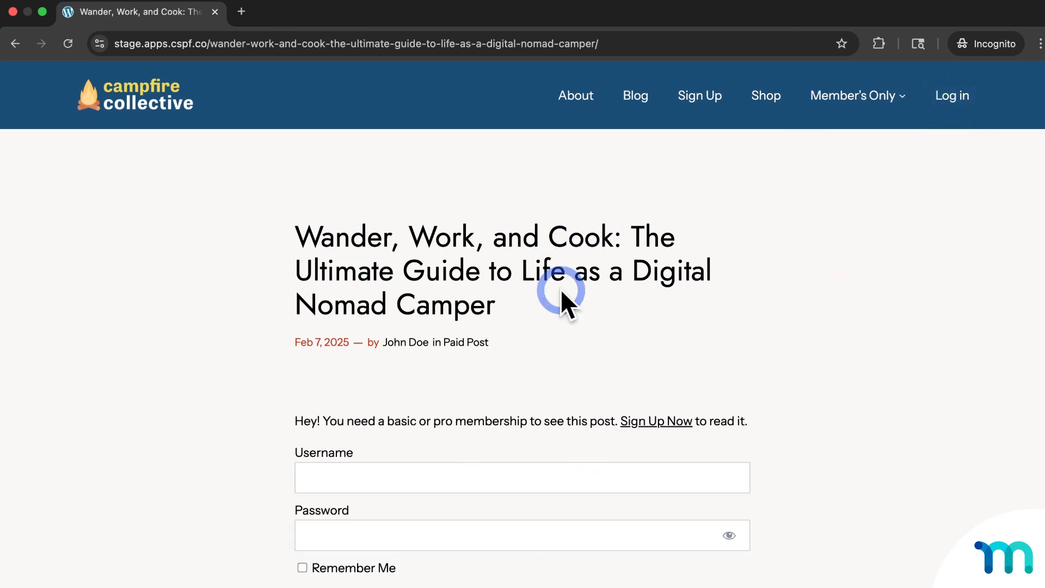
{"action": "left_click", "coordinate": [633, 101]}
{"action": "scroll", "coordinate": [560, 245], "scroll_direction": "down", "scroll_amount": 3}
{"action": "left_click", "coordinate": [470, 329]}
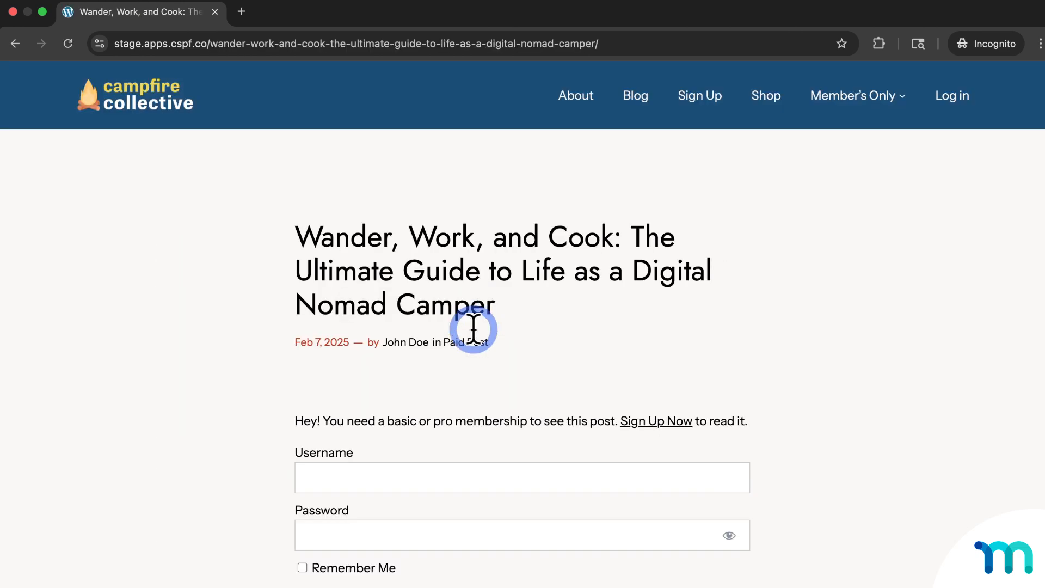
{"action": "scroll", "coordinate": [847, 343], "scroll_direction": "down", "scroll_amount": 3}
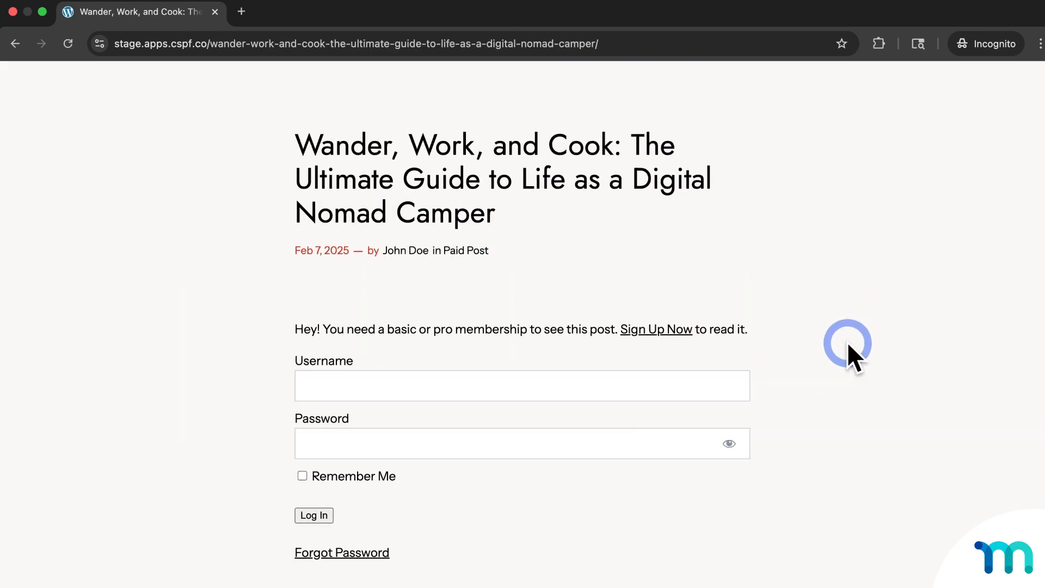
{"action": "scroll", "coordinate": [847, 341], "scroll_direction": "up", "scroll_amount": 3}
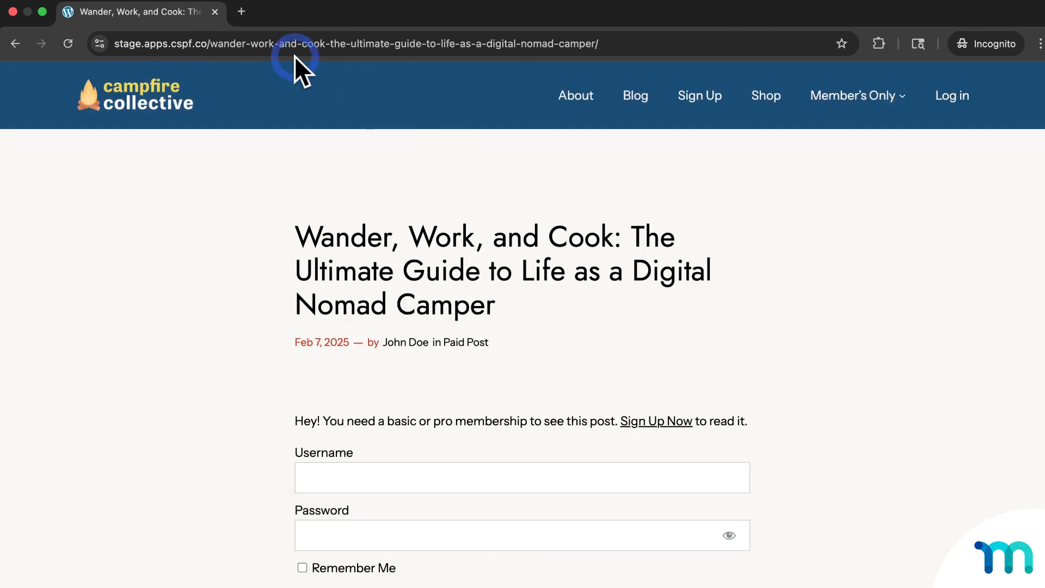
- Return to the admin's Paid Post rule and review its Basic-or-Pro access conditions
{"action": "left_click", "coordinate": [216, 11]}
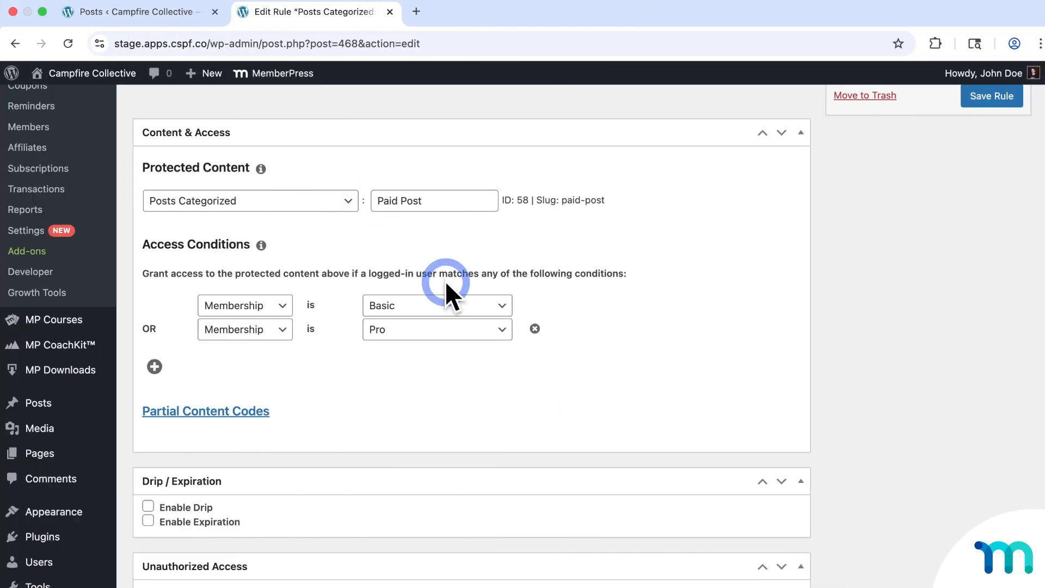
{"action": "scroll", "coordinate": [631, 333], "scroll_direction": "up", "scroll_amount": 3}
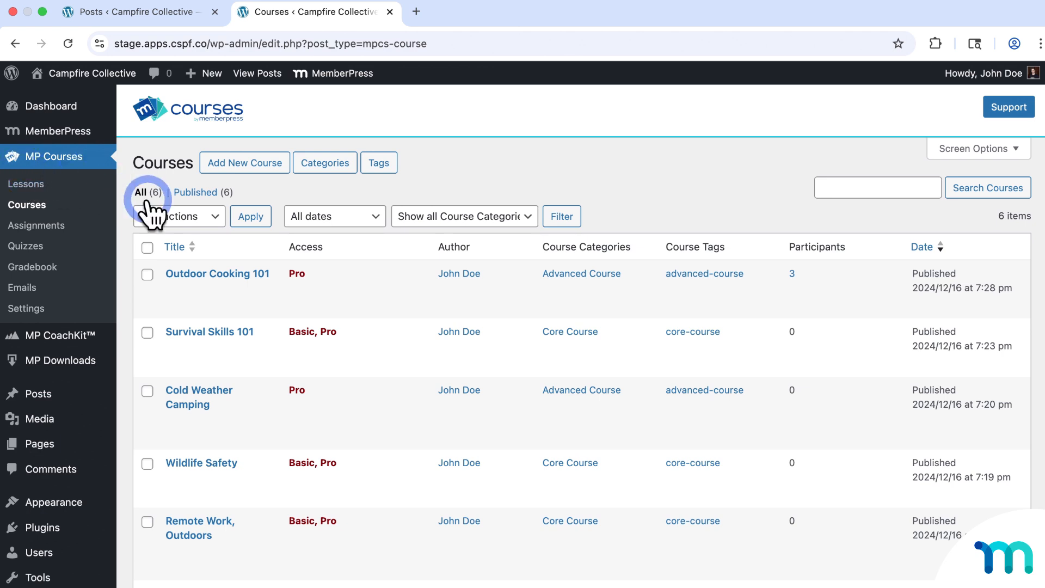
- Open the Outdoor Cooking 101 course and check its Advanced Course category and tag
{"action": "left_click", "coordinate": [263, 275]}
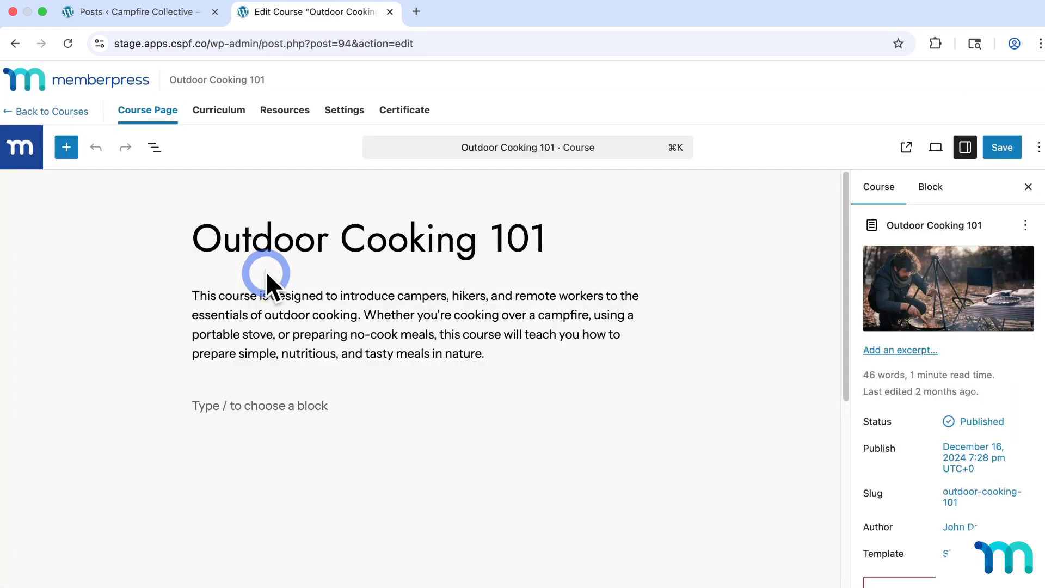
{"action": "scroll", "coordinate": [938, 369], "scroll_direction": "down", "scroll_amount": 5}
{"action": "scroll", "coordinate": [996, 373], "scroll_direction": "down", "scroll_amount": 3}
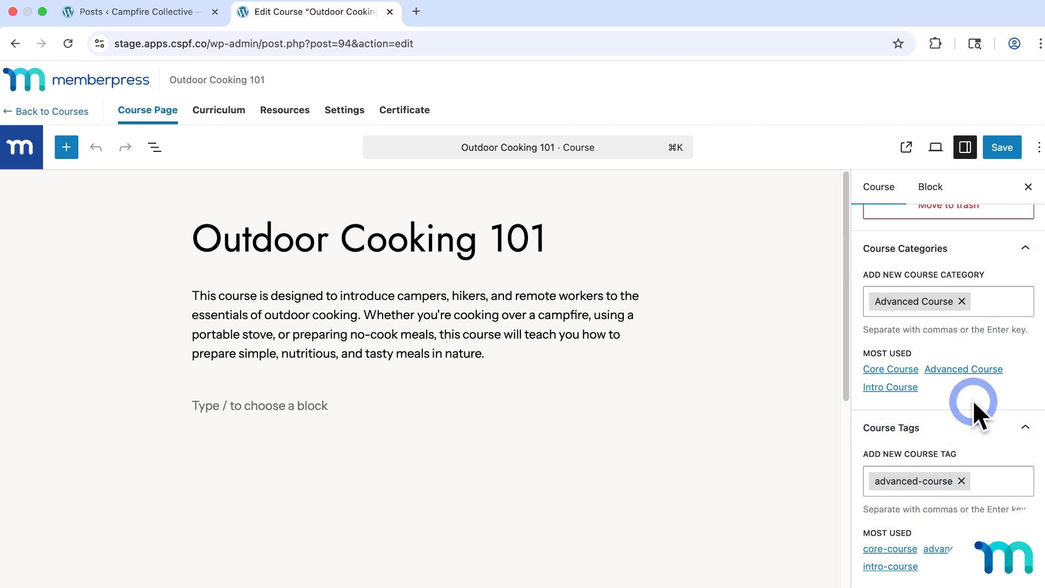
{"action": "left_click", "coordinate": [196, 17]}
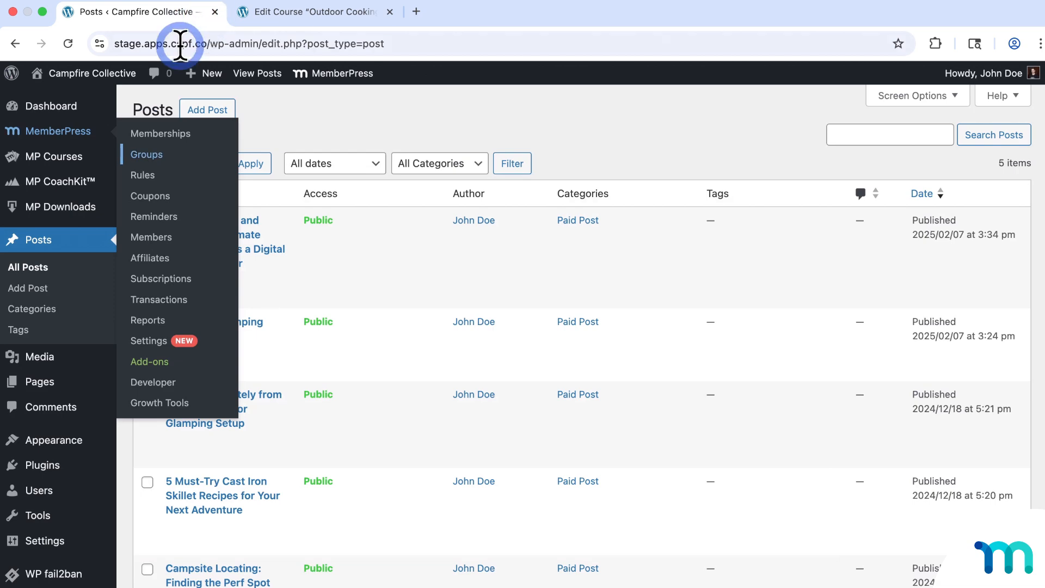
- Start a new MemberPress access rule and browse the Protected Content types without choosing one
{"action": "mouse_move", "coordinate": [64, 136]}
{"action": "left_click", "coordinate": [137, 176]}
{"action": "left_click", "coordinate": [210, 163]}
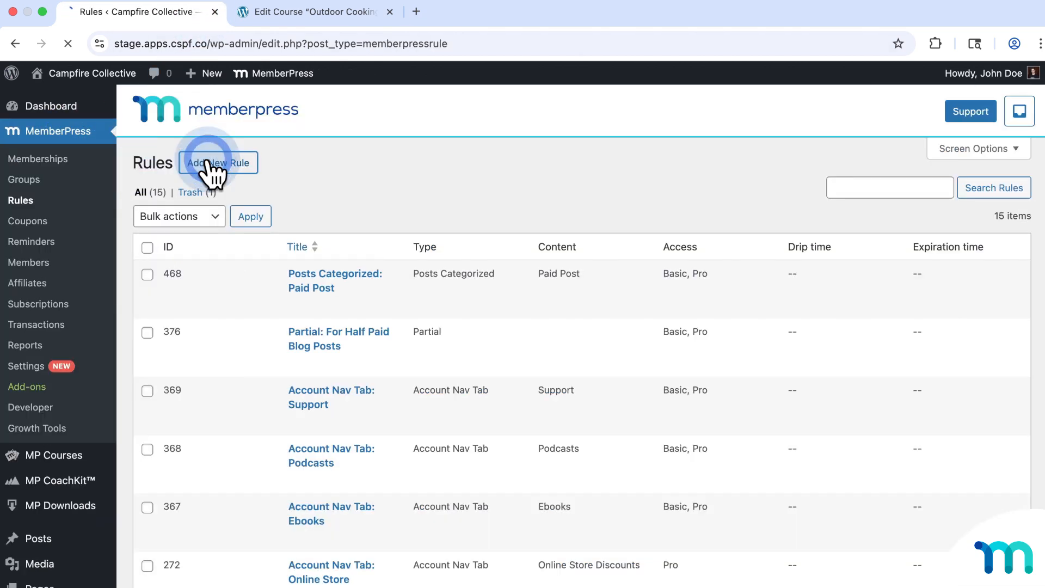
{"action": "scroll", "coordinate": [348, 145], "scroll_direction": "down", "scroll_amount": 7}
{"action": "scroll", "coordinate": [351, 153], "scroll_direction": "up", "scroll_amount": 4}
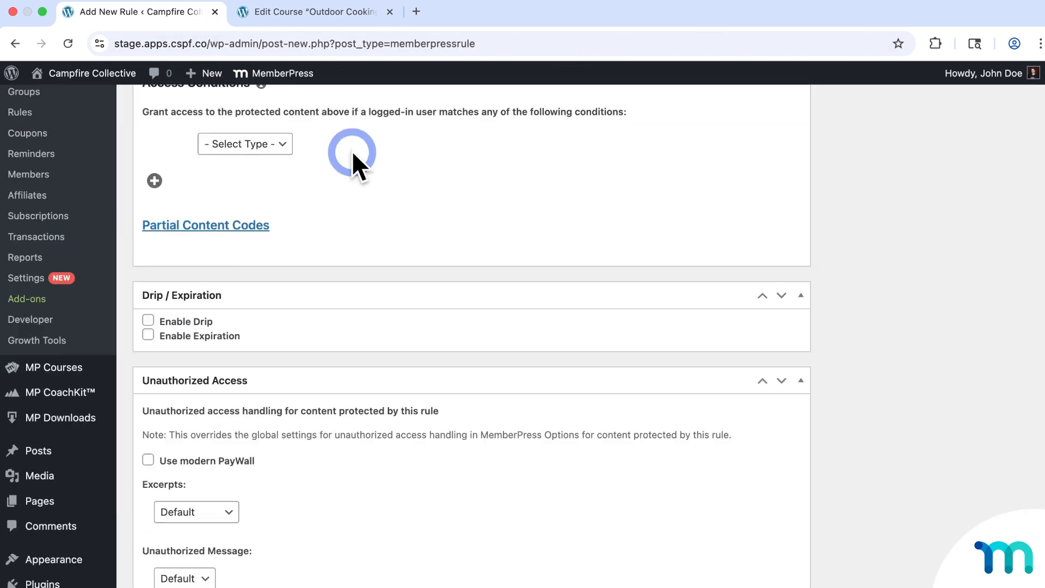
{"action": "left_click", "coordinate": [349, 146]}
{"action": "scroll", "coordinate": [296, 272], "scroll_direction": "down", "scroll_amount": 5}
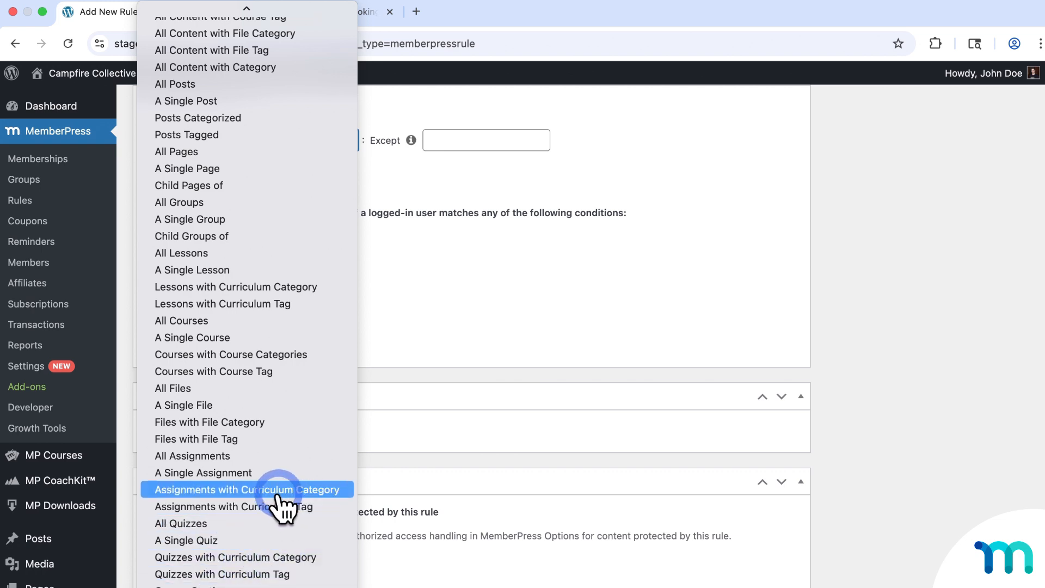
{"action": "left_click", "coordinate": [914, 285]}
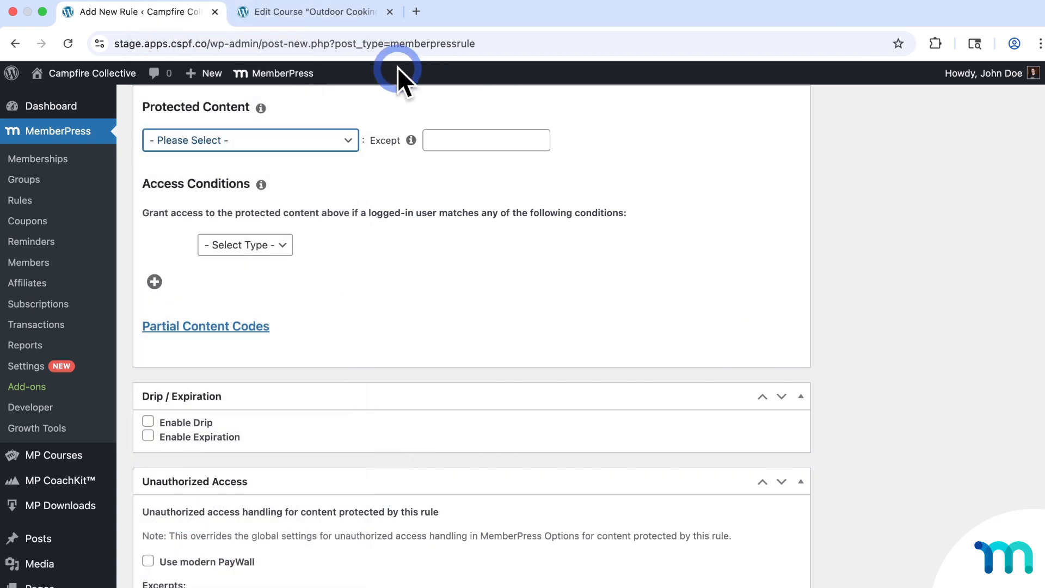
{"action": "left_click", "coordinate": [348, 17]}
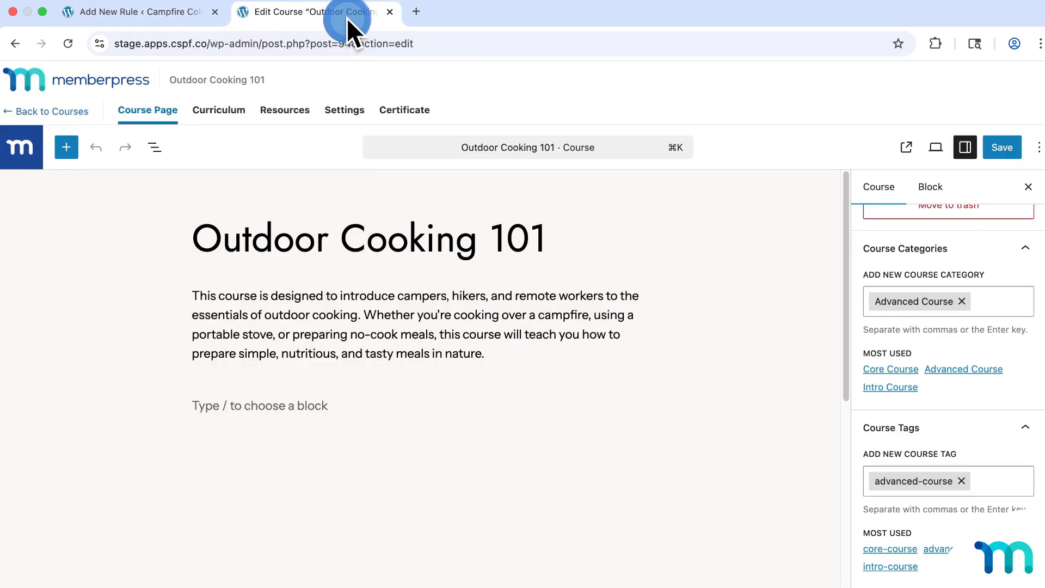
- Show Outdoor Cooking 101's curriculum and open the Why Outdoor Cooking is Different lesson's categories and tags
{"action": "left_click", "coordinate": [238, 114]}
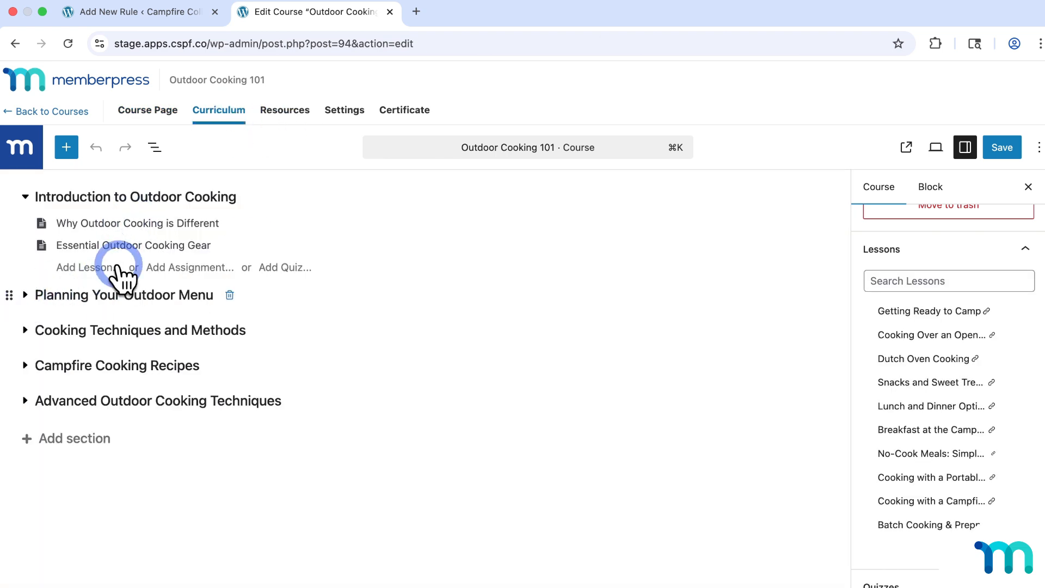
{"action": "left_click", "coordinate": [249, 224]}
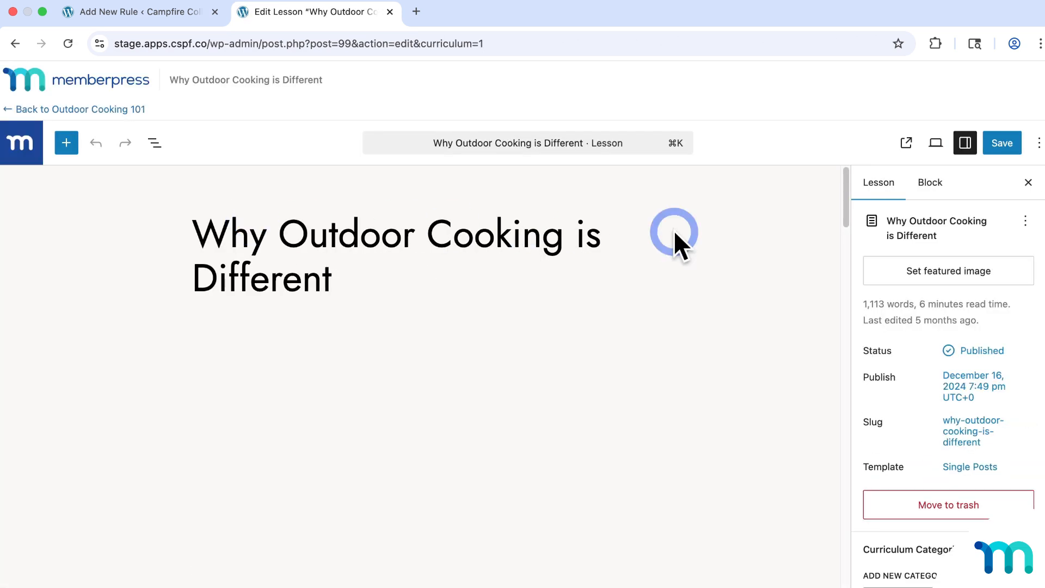
{"action": "scroll", "coordinate": [895, 327], "scroll_direction": "down", "scroll_amount": 4}
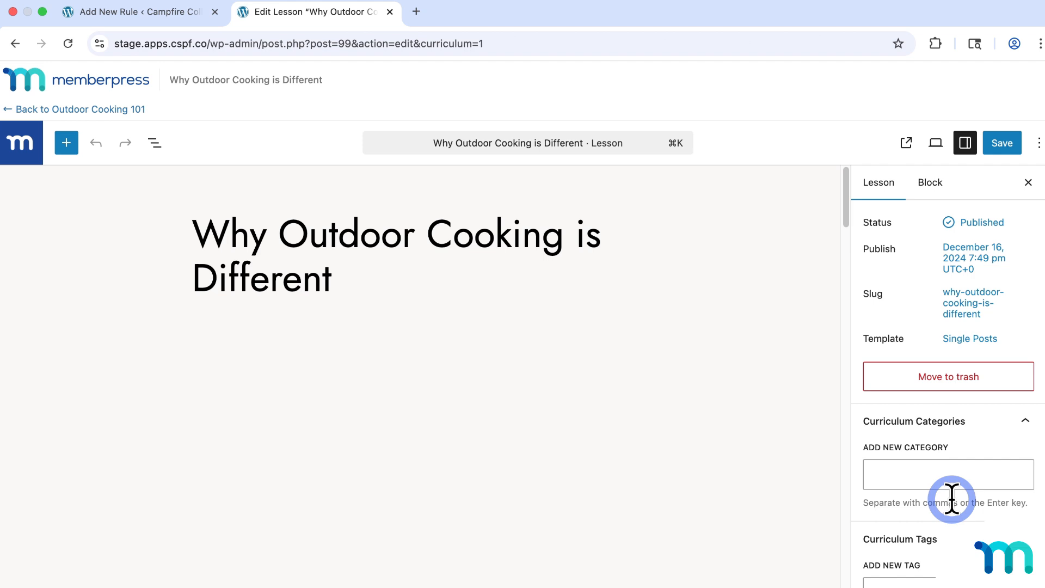
- Browse the new rule's Protected Content types without choosing, then open MP Downloads > Files
{"action": "left_click", "coordinate": [194, 22]}
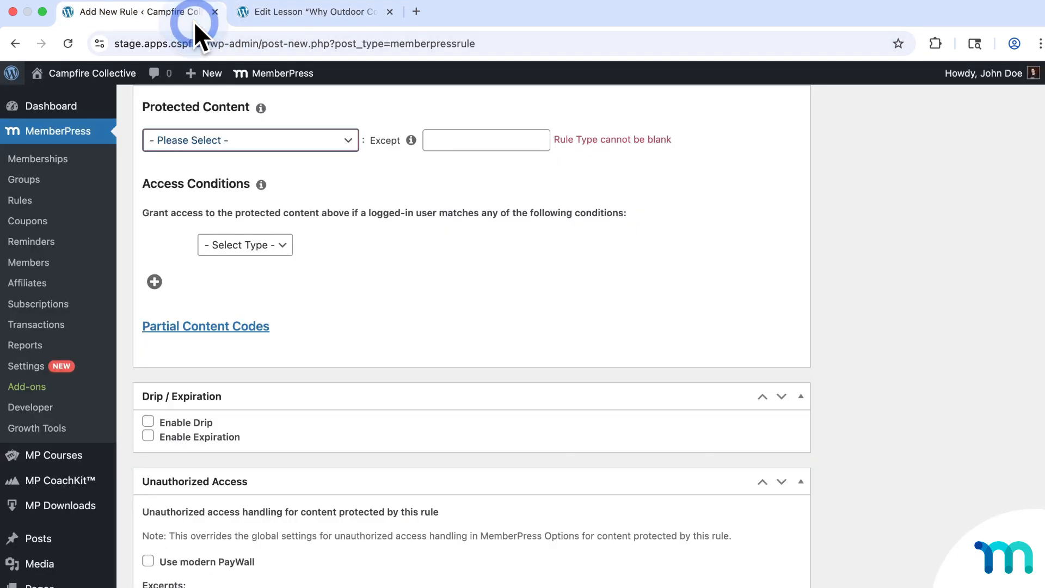
{"action": "left_click", "coordinate": [329, 140]}
{"action": "scroll", "coordinate": [296, 311], "scroll_direction": "down", "scroll_amount": 5}
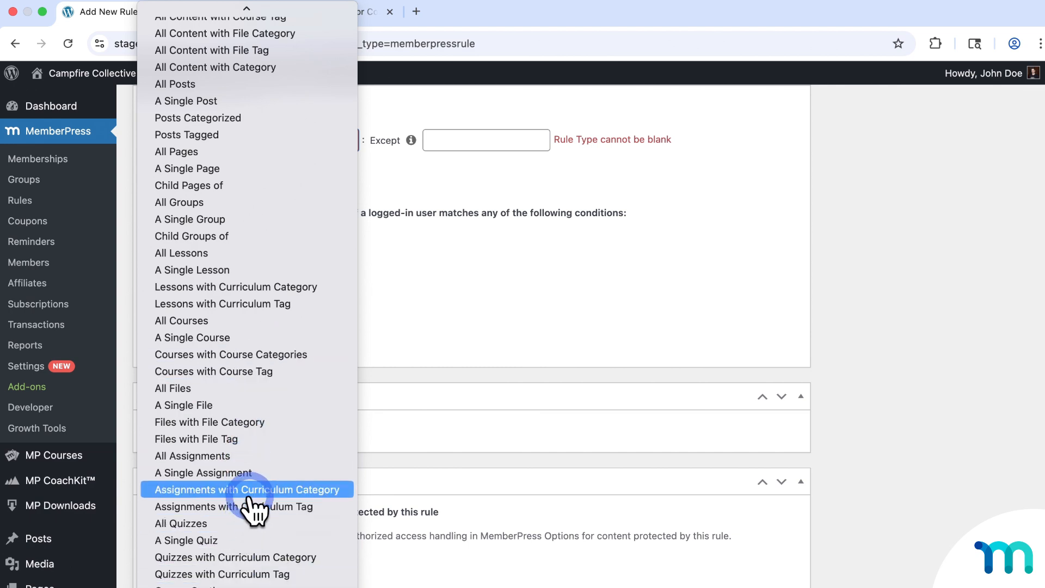
{"action": "left_click", "coordinate": [864, 328]}
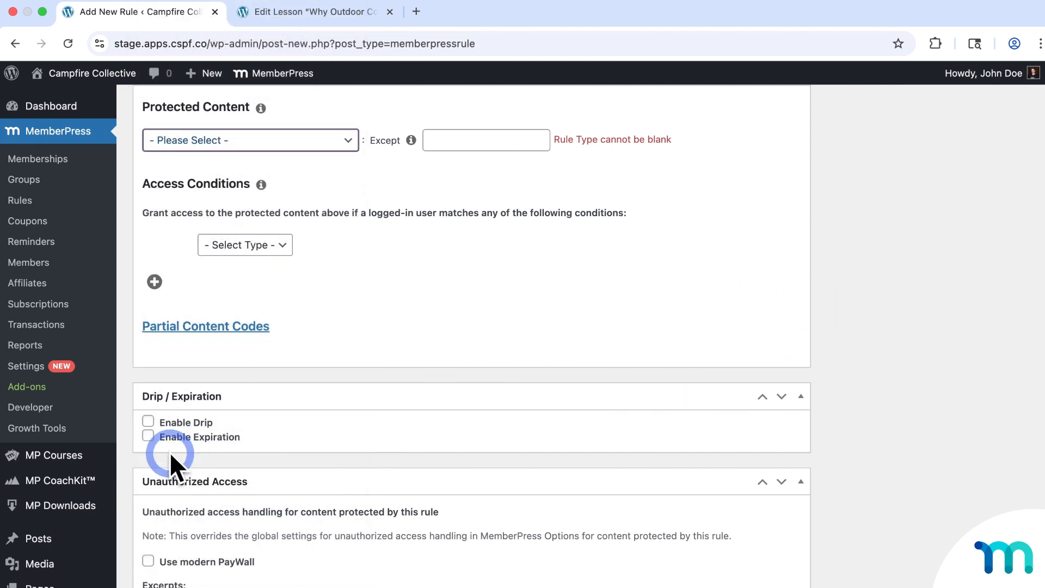
{"action": "left_click", "coordinate": [65, 508]}
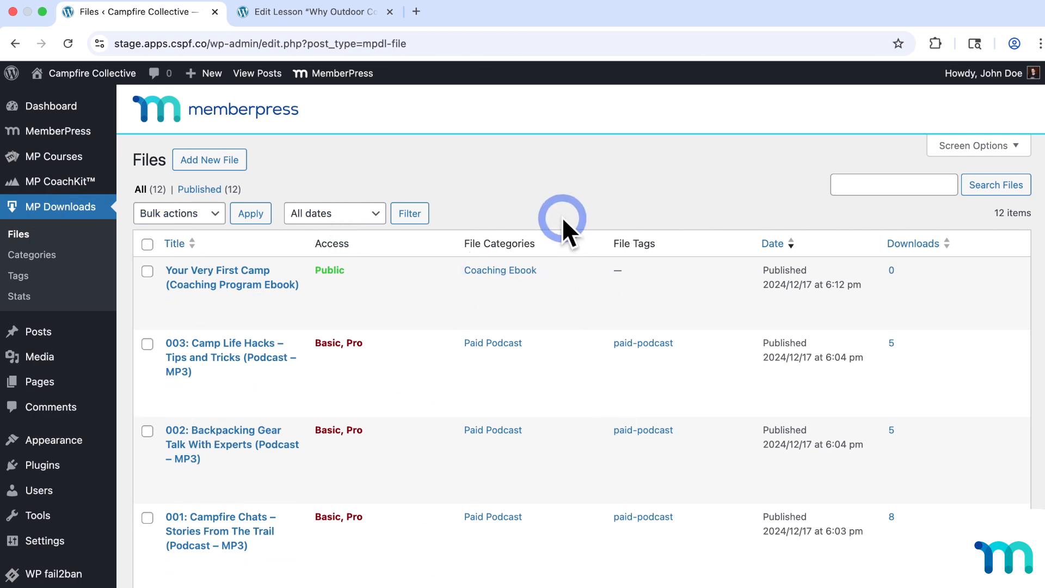
- Scroll the Files list to check which files are limited to Basic and Pro members
{"action": "scroll", "coordinate": [562, 217], "scroll_direction": "down", "scroll_amount": 2}
{"action": "scroll", "coordinate": [578, 207], "scroll_direction": "down", "scroll_amount": 4}
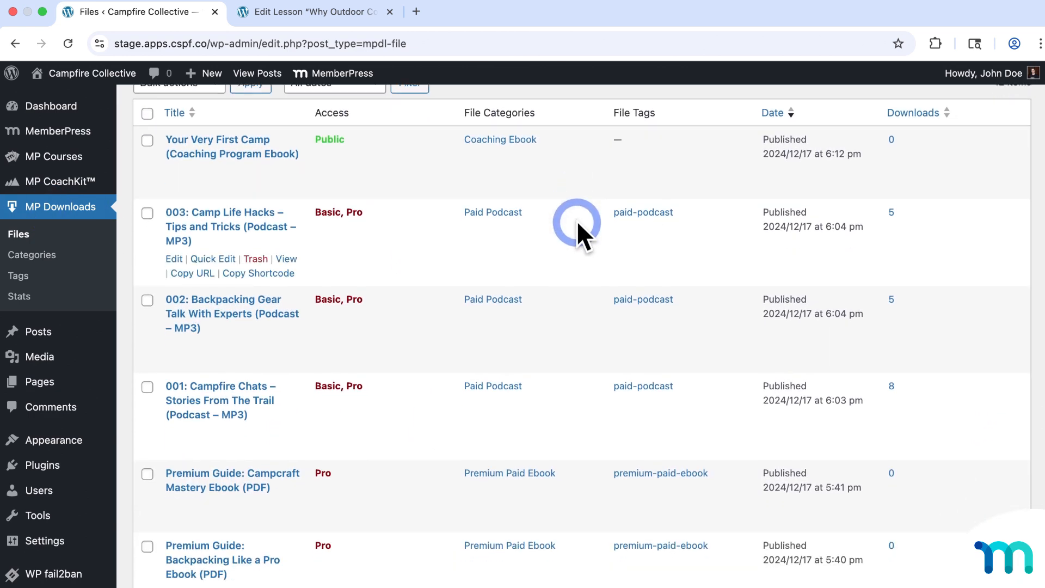
{"action": "scroll", "coordinate": [576, 223], "scroll_direction": "down", "scroll_amount": 2}
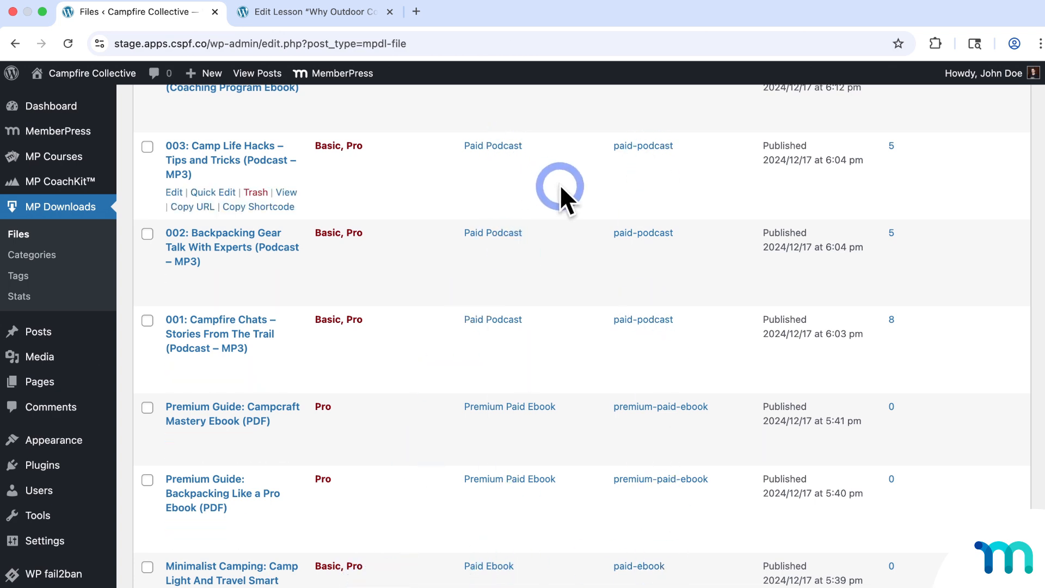
- Start a new MemberPress access rule from the Rules list
{"action": "mouse_move", "coordinate": [88, 133]}
{"action": "left_click", "coordinate": [152, 172]}
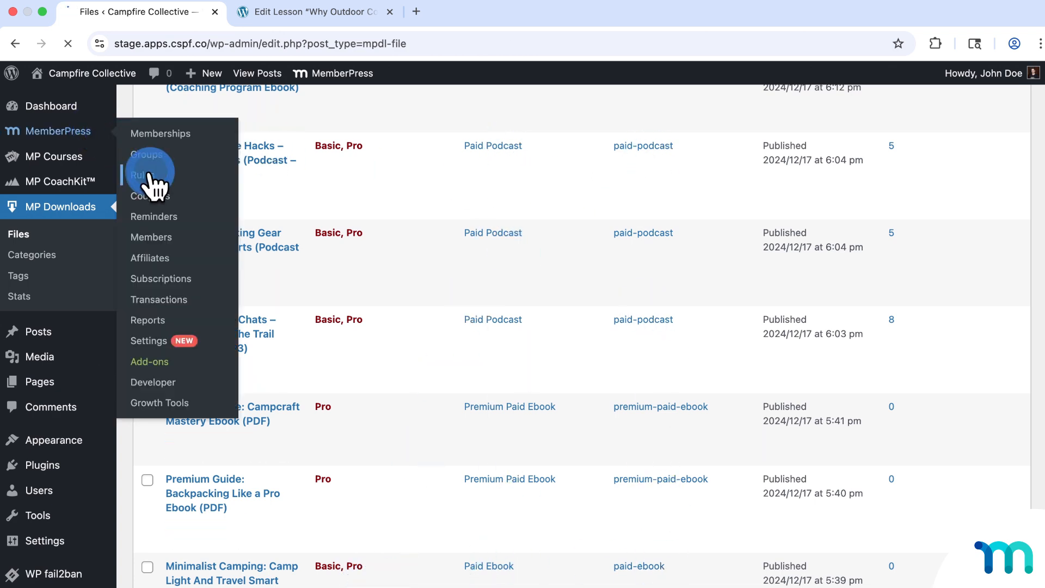
{"action": "left_click", "coordinate": [216, 165]}
- Browse the Protected Content options, from All Content to files, assignments and quizzes
{"action": "scroll", "coordinate": [320, 240], "scroll_direction": "down", "scroll_amount": 3}
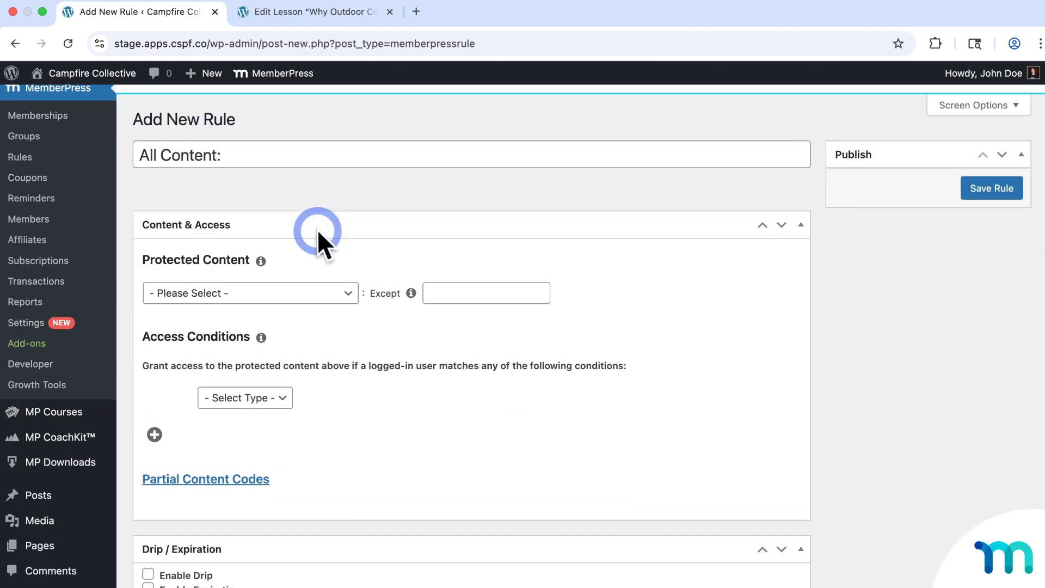
{"action": "left_click", "coordinate": [349, 227]}
{"action": "scroll", "coordinate": [314, 294], "scroll_direction": "down", "scroll_amount": 5}
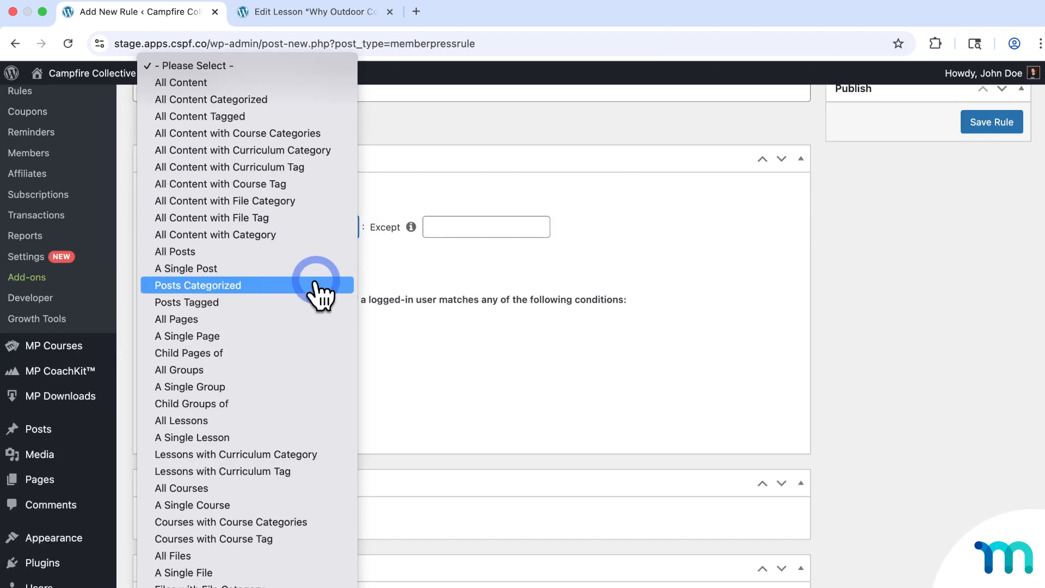
{"action": "scroll", "coordinate": [263, 539], "scroll_direction": "down", "scroll_amount": 5}
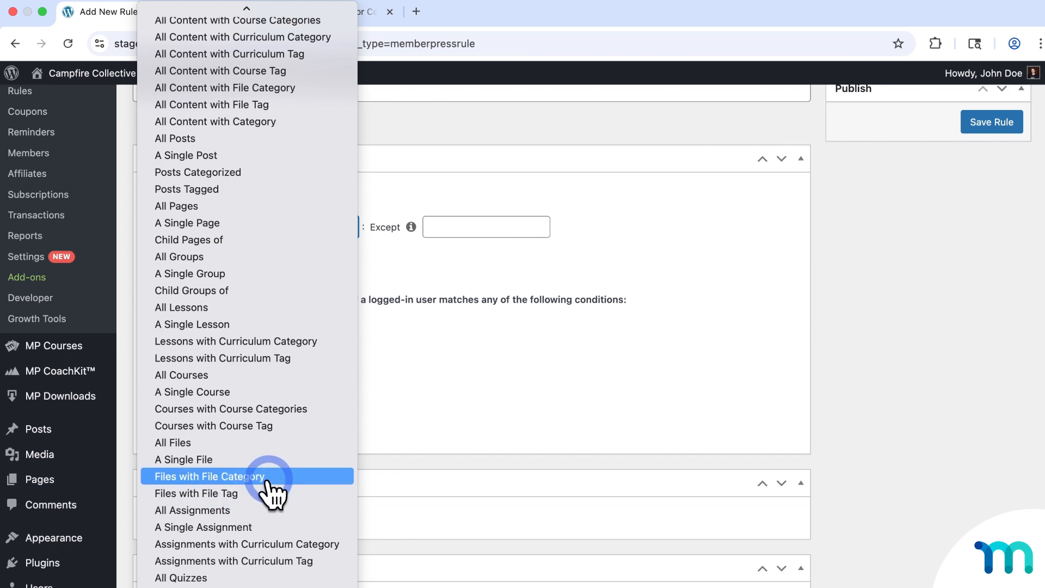
{"action": "scroll", "coordinate": [275, 492], "scroll_direction": "up", "scroll_amount": 3}
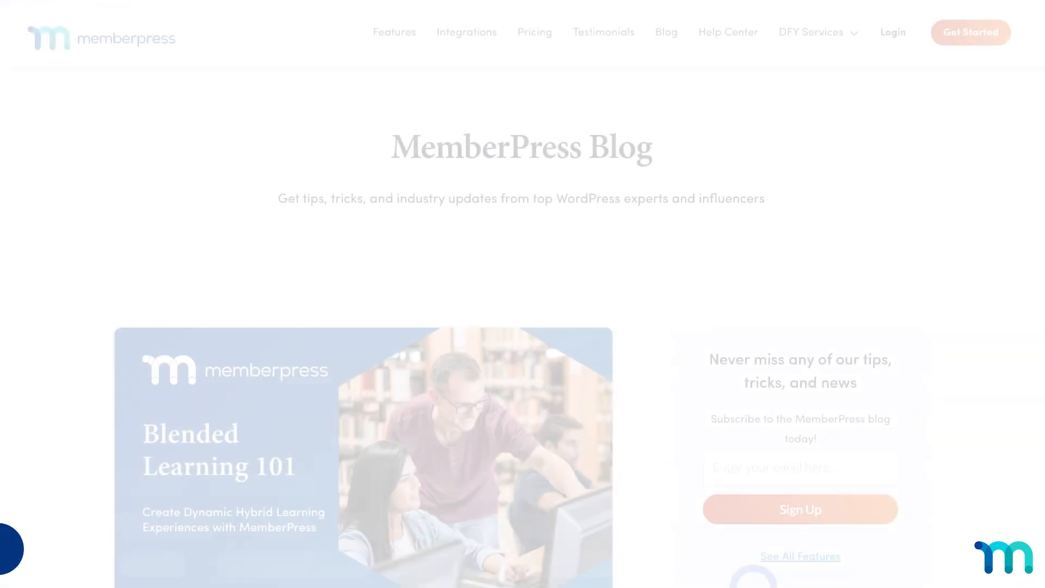
- Scroll the memberpress.com blog down to the Hybrid Coaching post and social links
{"action": "scroll", "coordinate": [698, 406], "scroll_direction": "down", "scroll_amount": 20}
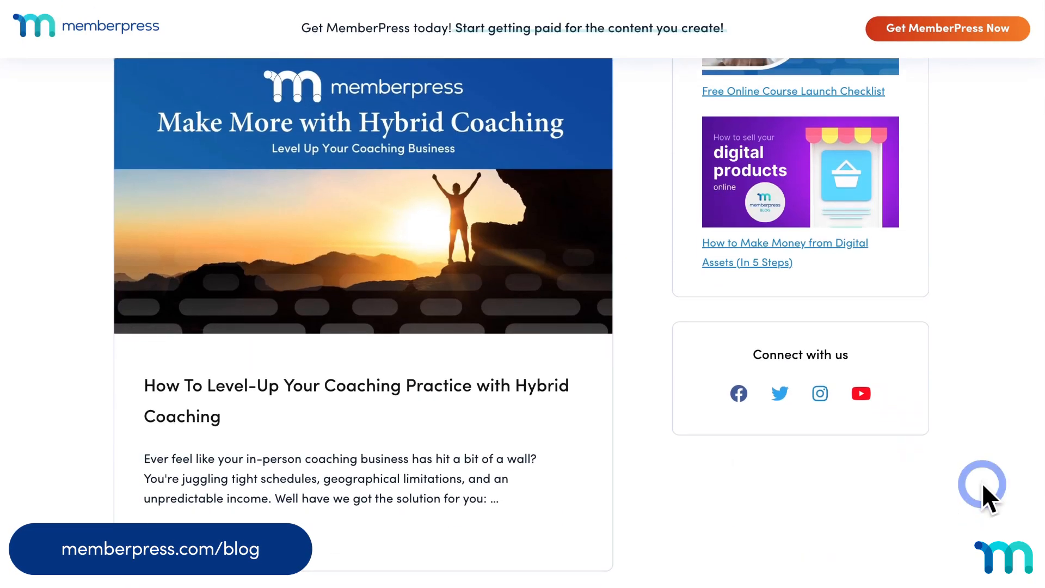